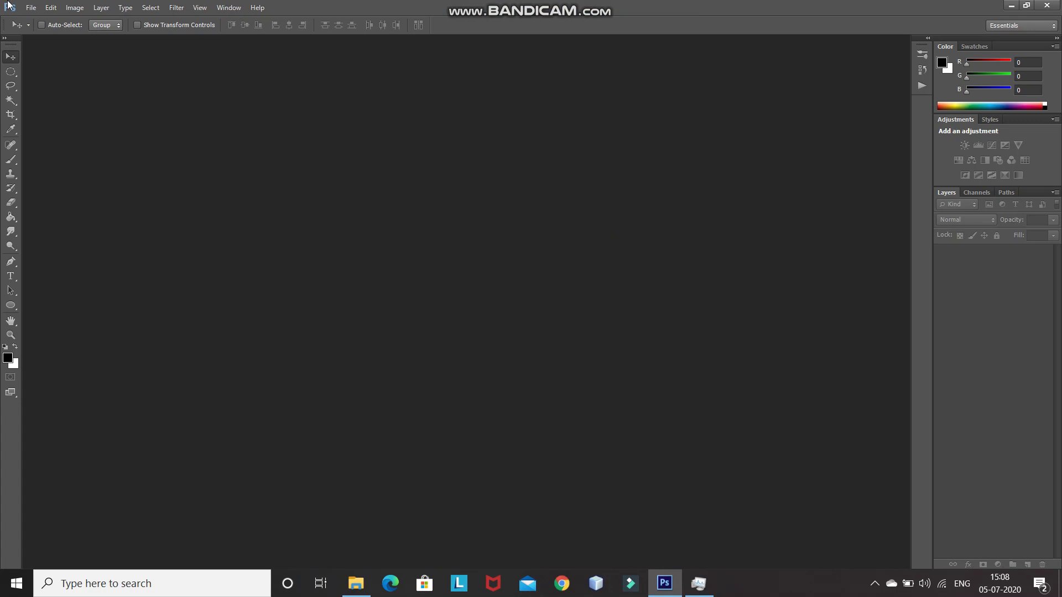
# Step: Open the File menu to begin a new document
pyautogui.click(30, 8)
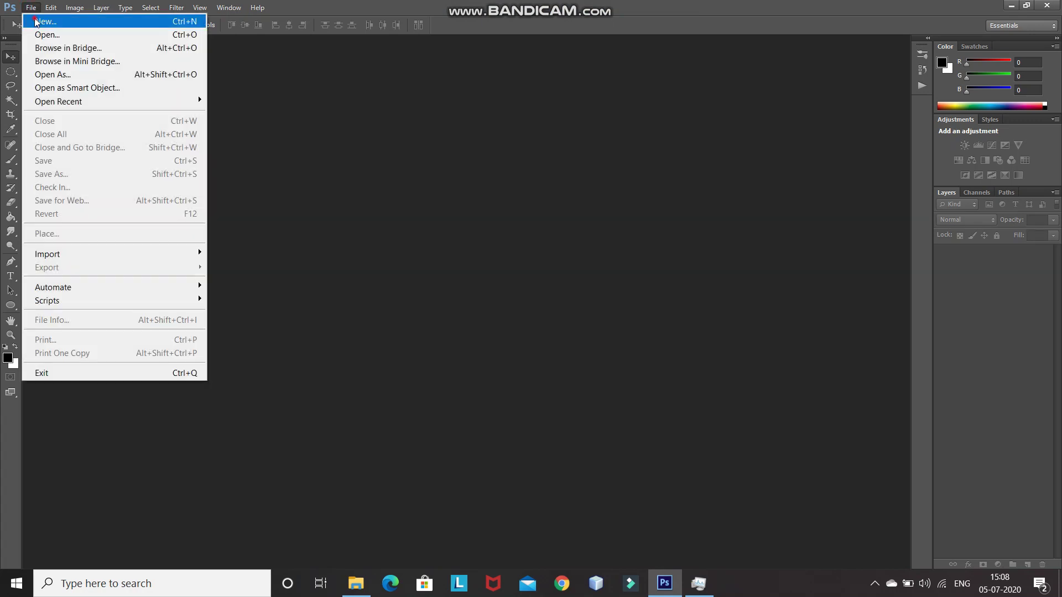
# Step: Create a new white document 1280 × 1280 px at 300 pixels/inch
pyautogui.click(36, 22)
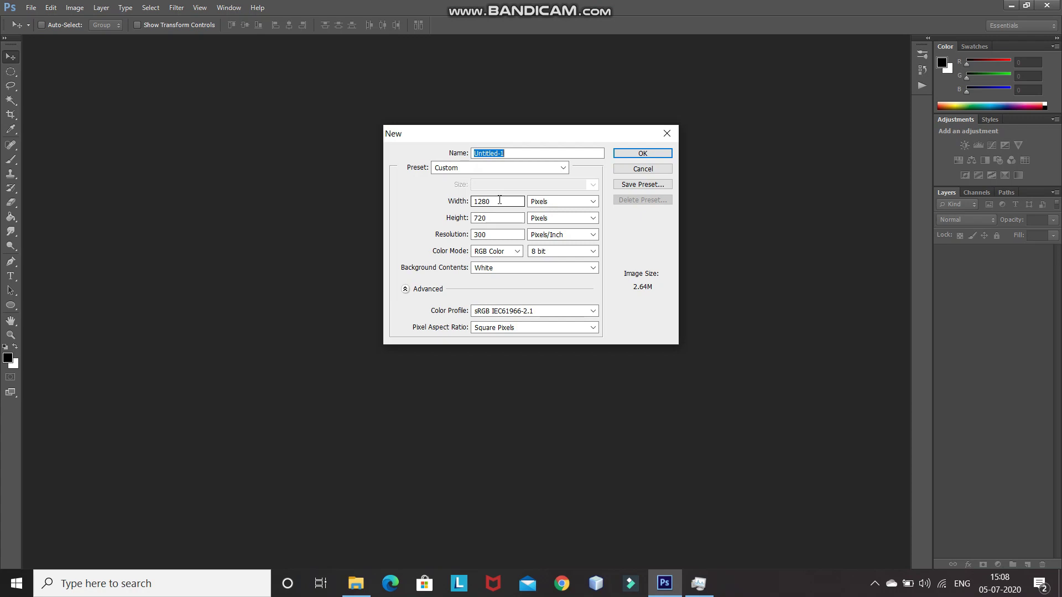
pyautogui.doubleClick(498, 218)
pyautogui.write('1280')
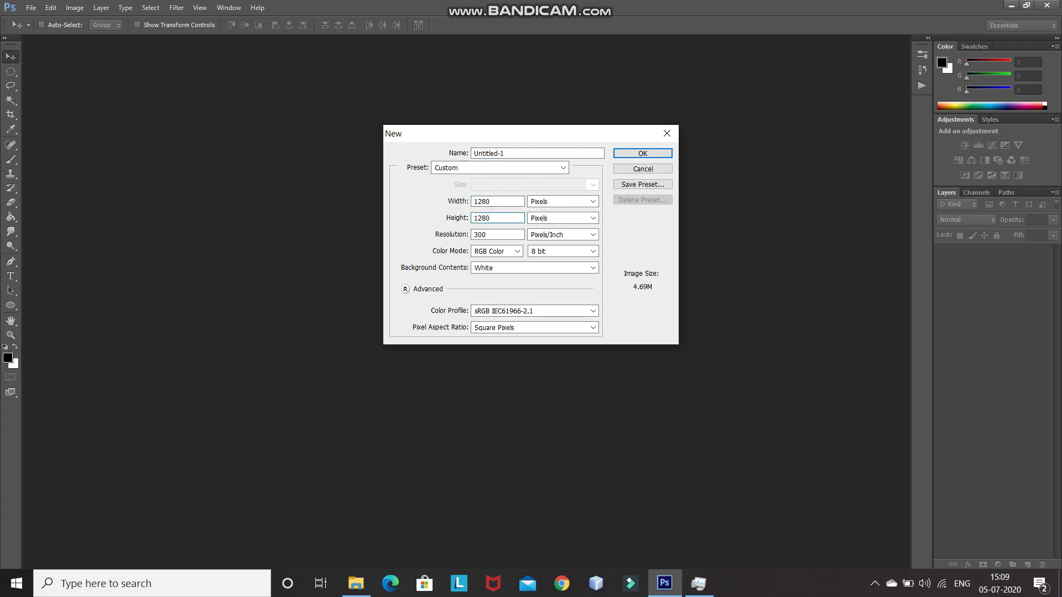
pyautogui.click(634, 157)
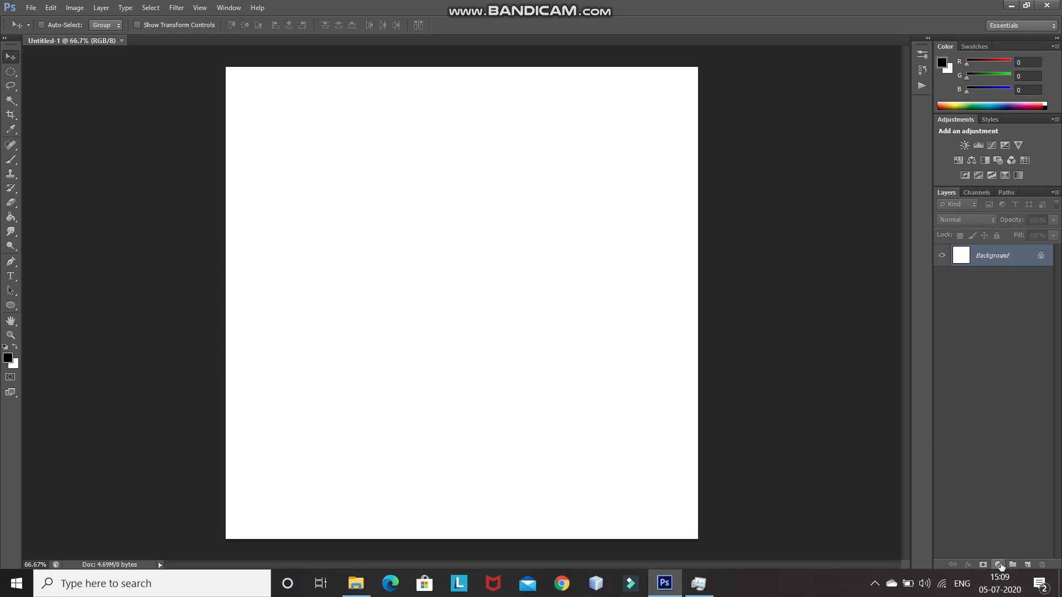
pyautogui.click(998, 564)
# Step: Add a black (#000000) Solid Color fill layer over the whole canvas
pyautogui.click(969, 303)
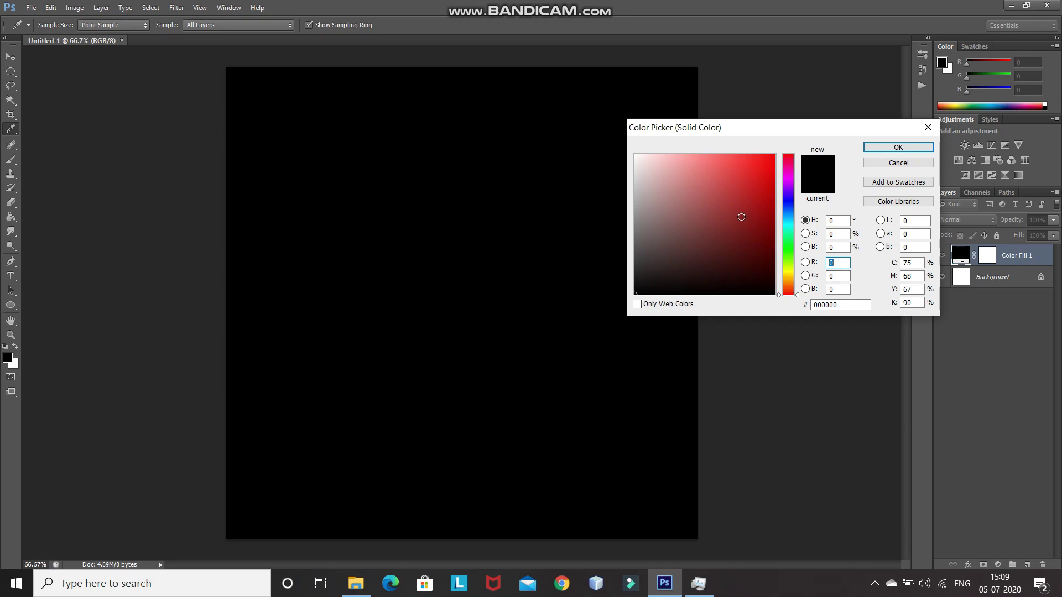
pyautogui.click(875, 147)
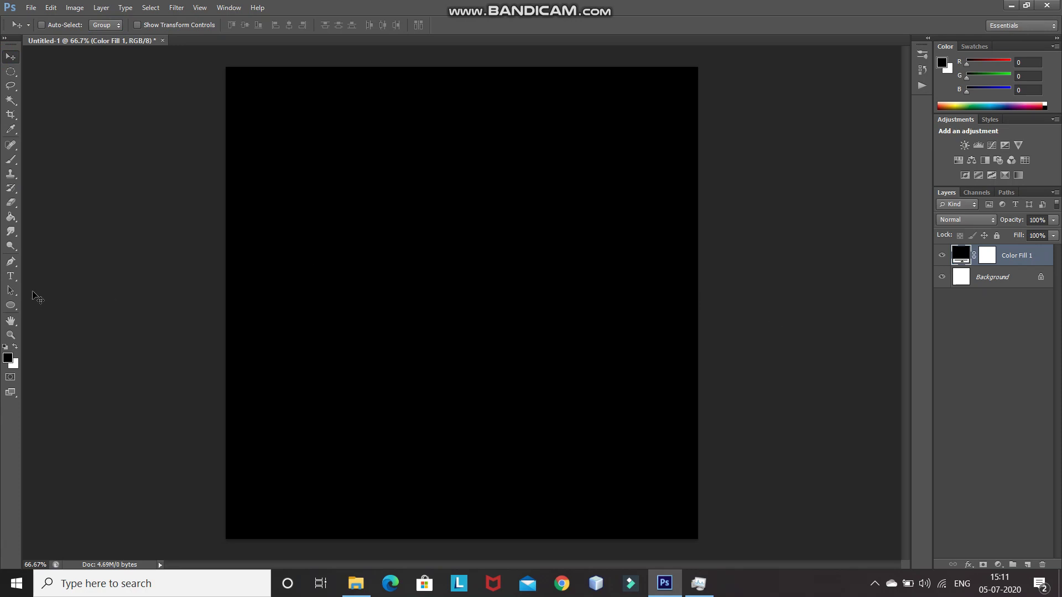
pyautogui.click(13, 277)
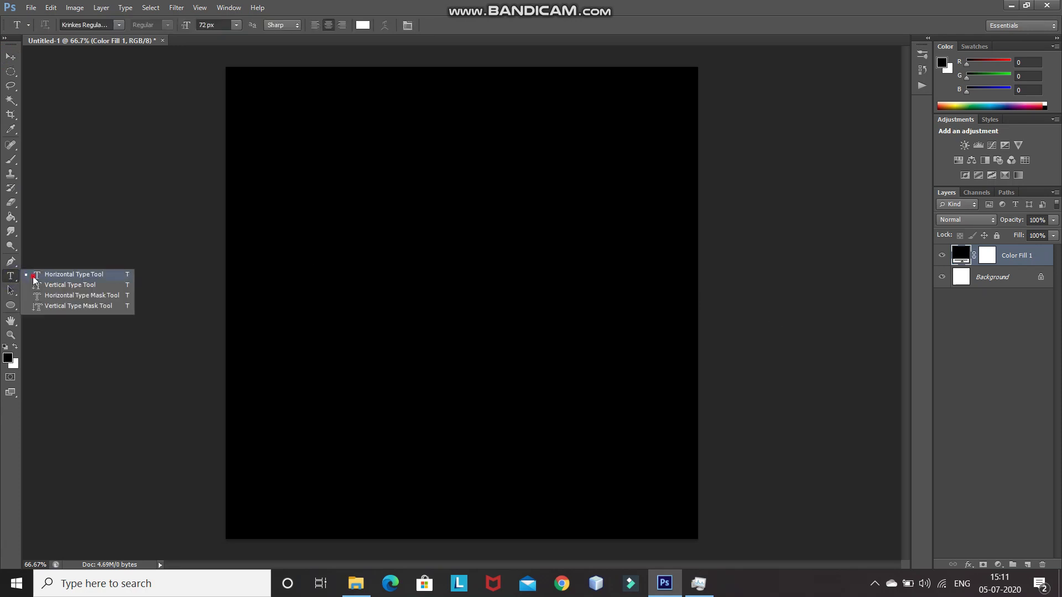
# Step: Set the Horizontal Type tool to Krinkes Regular with white text colour
pyautogui.click(36, 276)
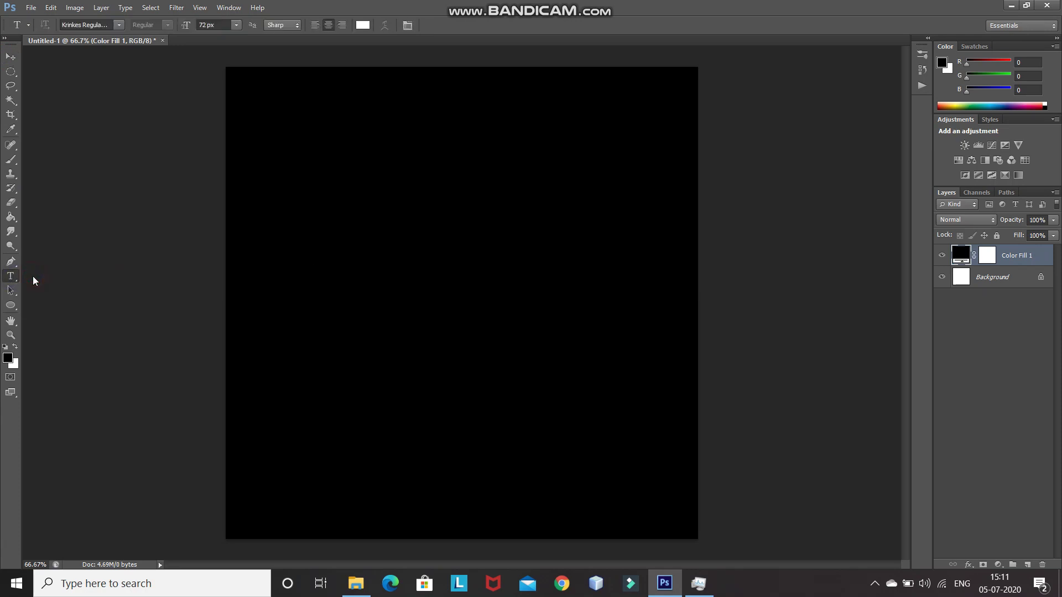
pyautogui.click(118, 25)
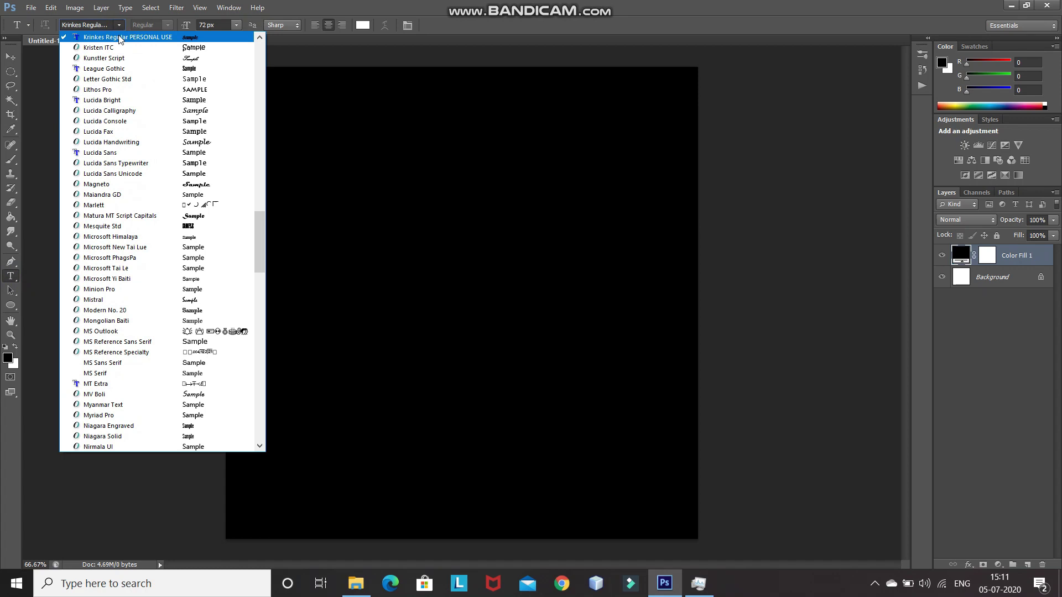
pyautogui.click(119, 39)
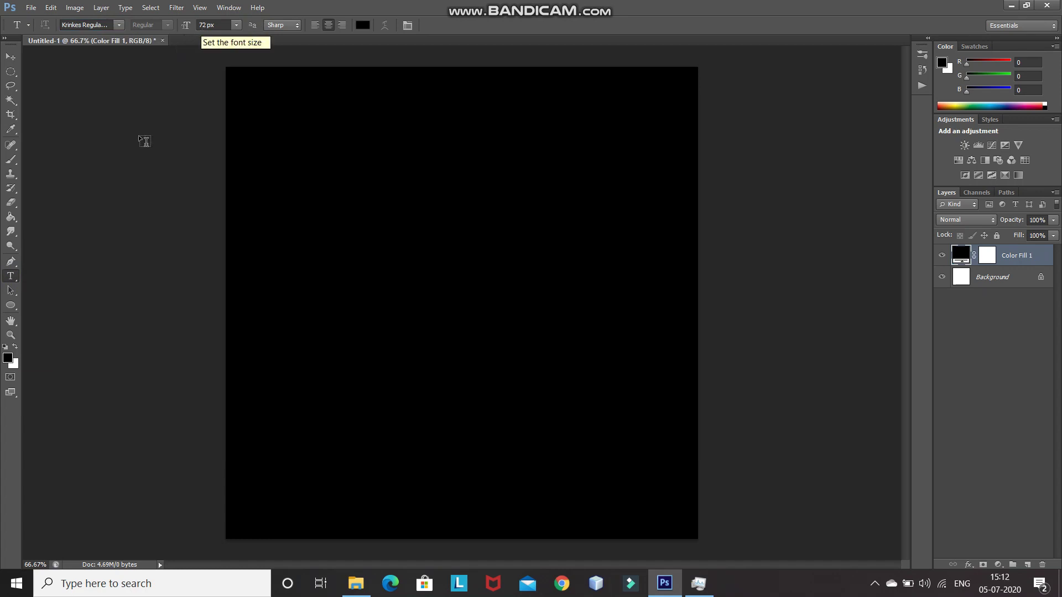
pyautogui.click(15, 347)
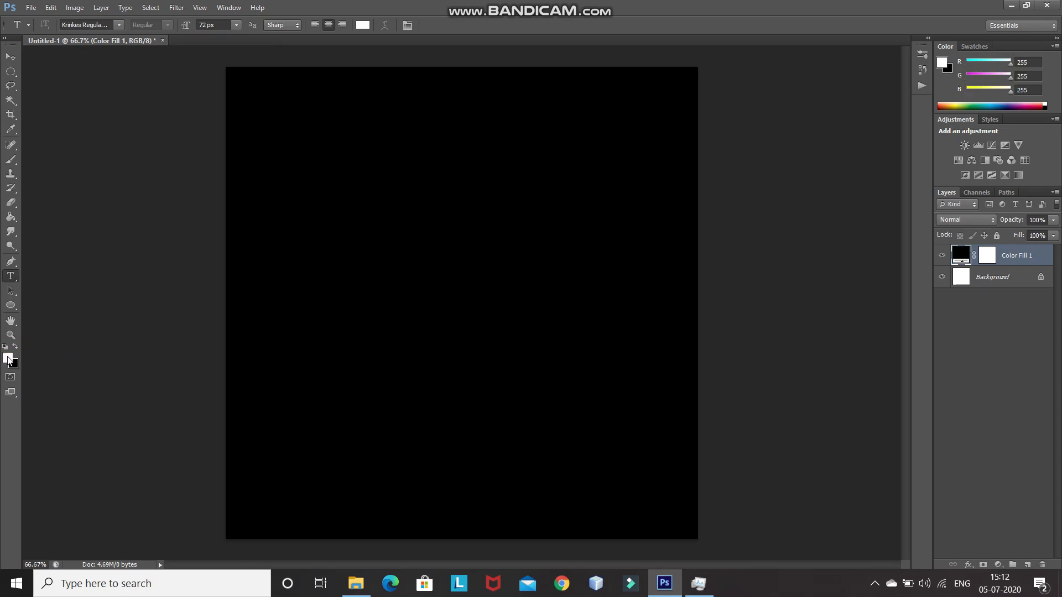
pyautogui.click(8, 358)
pyautogui.click(895, 148)
# Step: Adjust vertical and horizontal text scaling, then start a text layer above the canvas centre
pyautogui.click(408, 25)
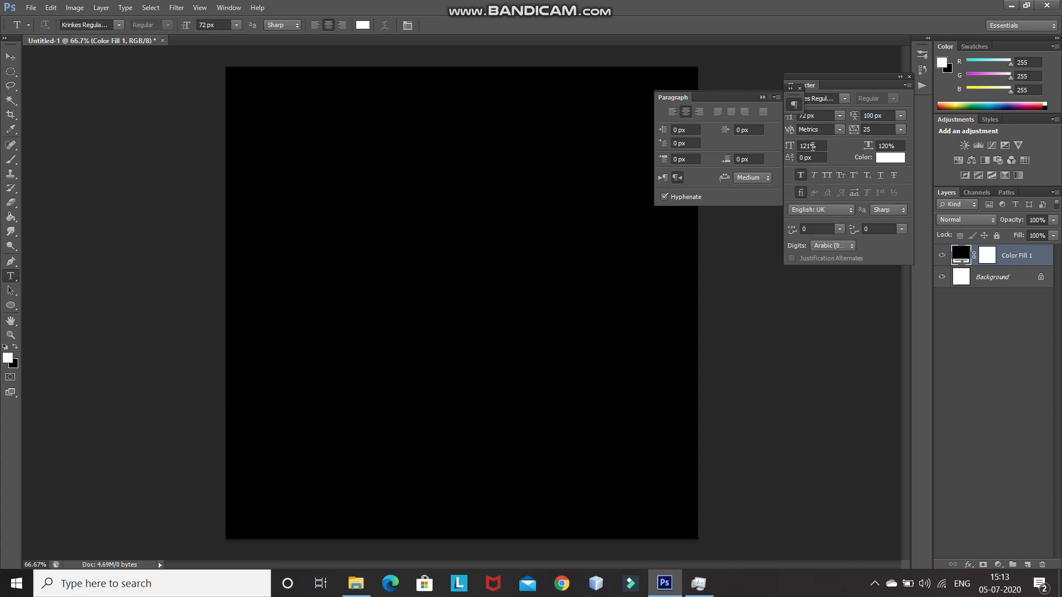
pyautogui.click(812, 146)
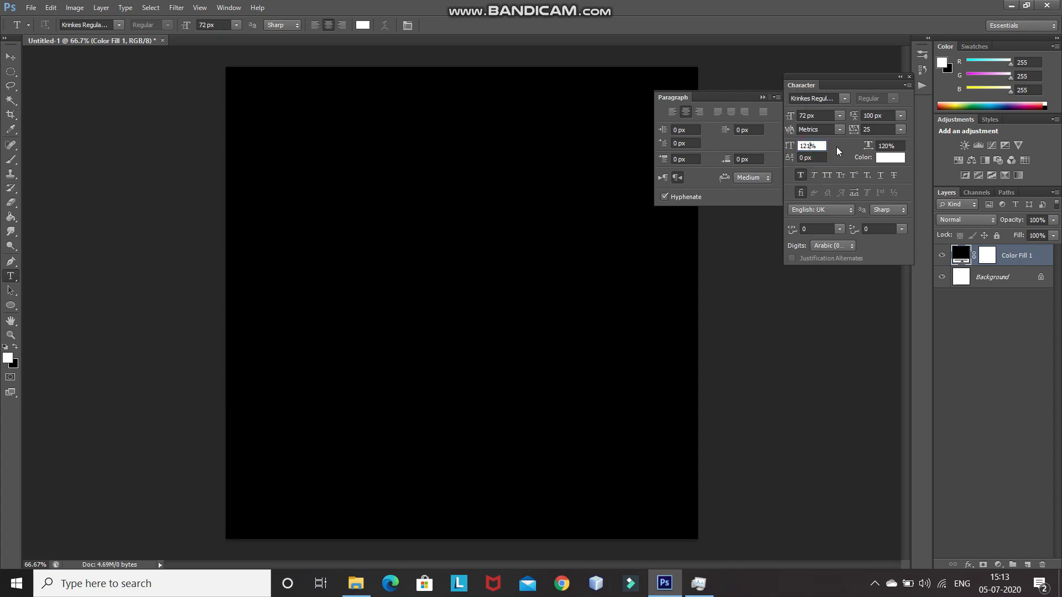
pyautogui.click(884, 145)
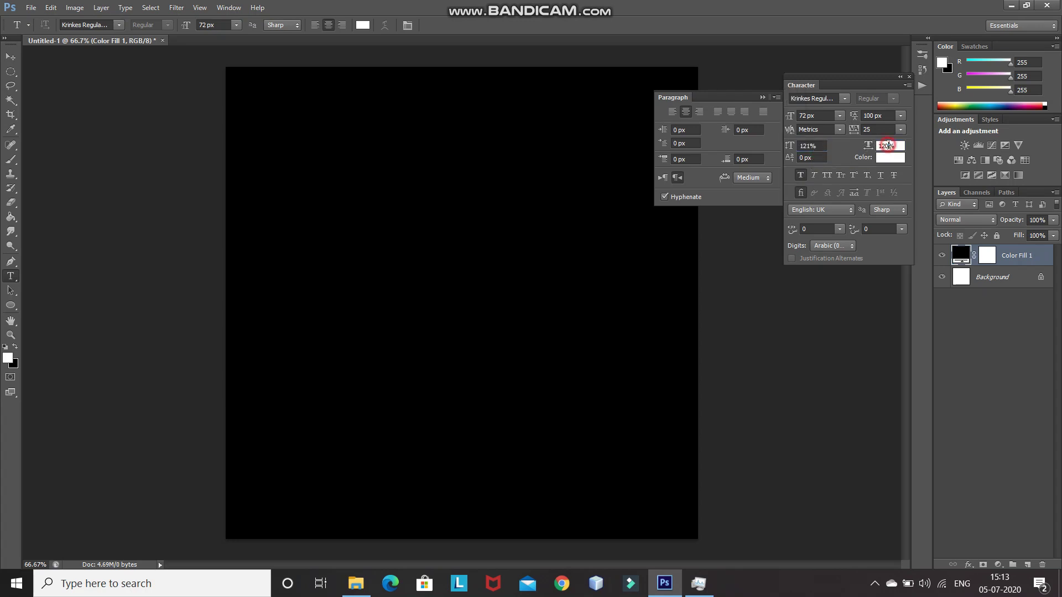
pyautogui.click(761, 97)
pyautogui.click(430, 250)
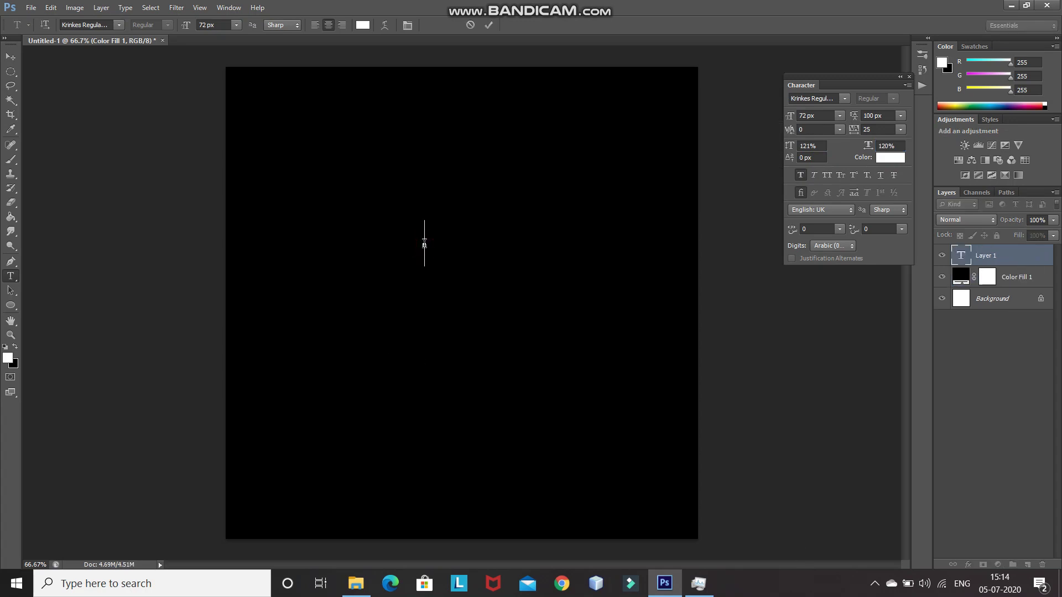
# Step: Type 'Deep' with a single underscore swash tail and commit the text
pyautogui.write('Deep')
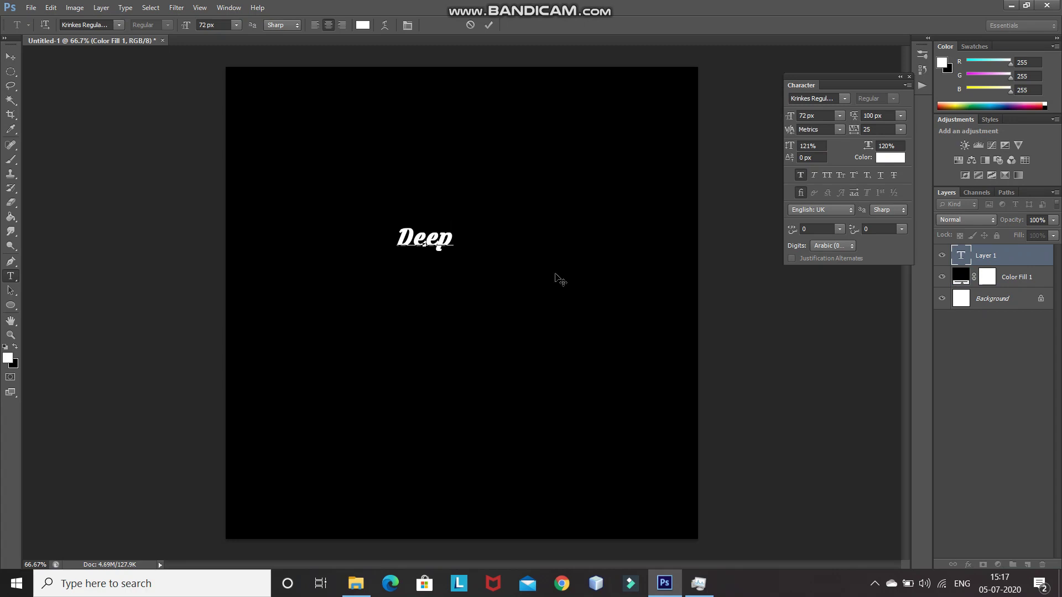
pyautogui.write('_')
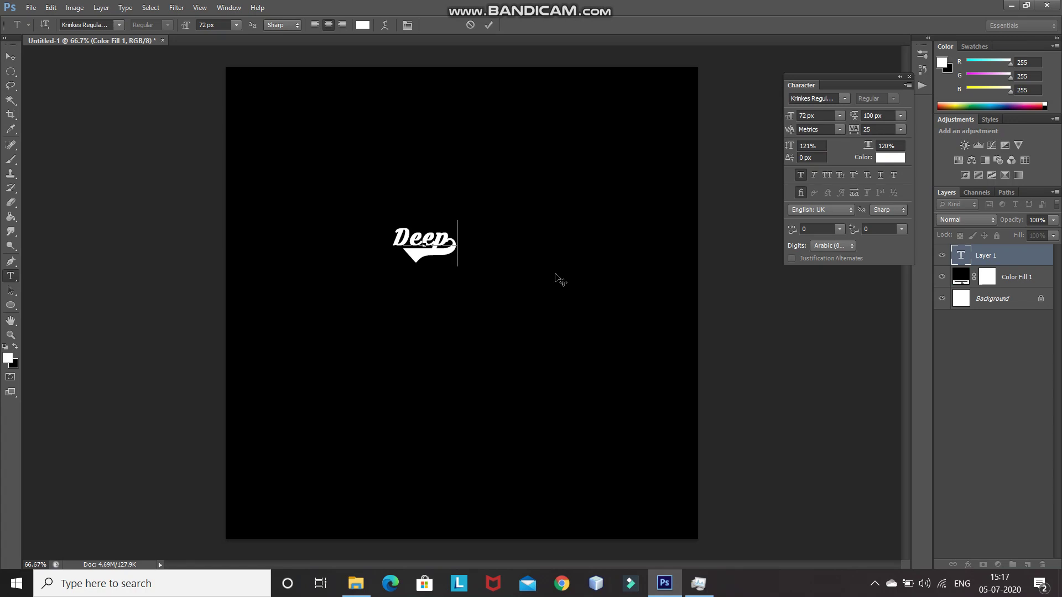
pyautogui.write('_')
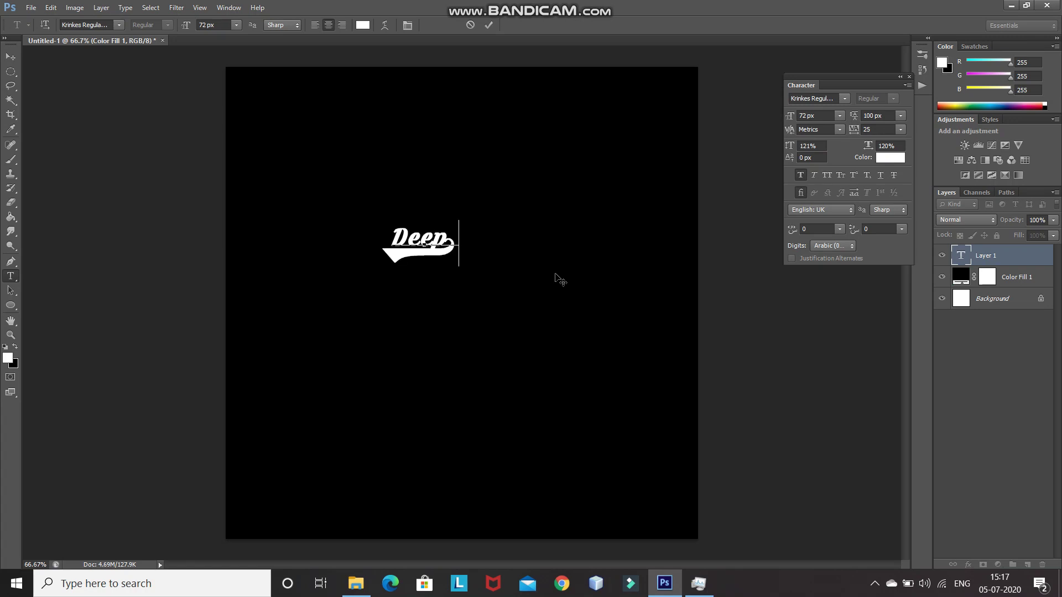
pyautogui.press('BackSpace')
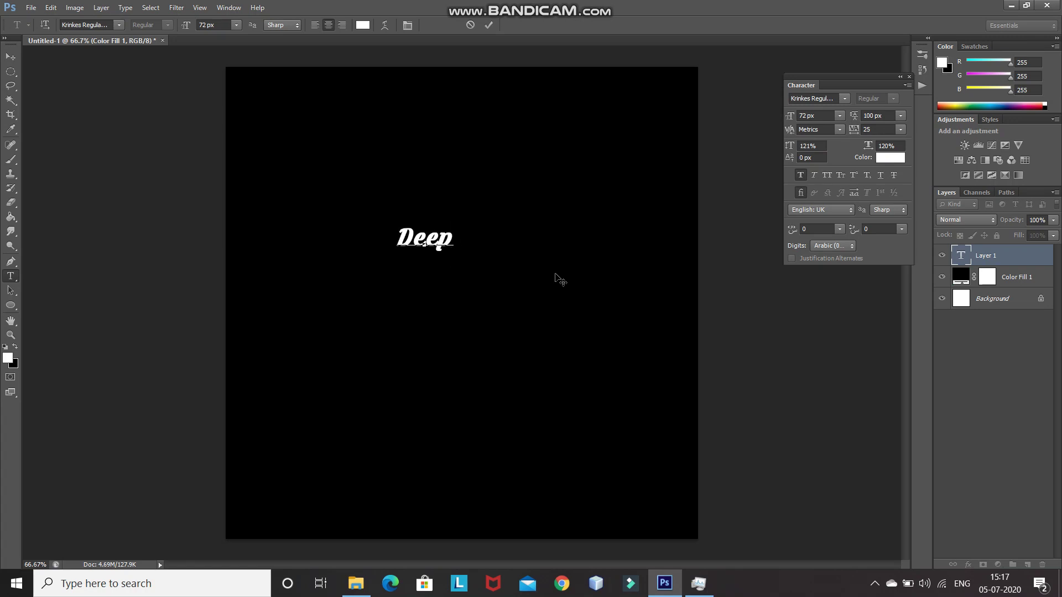
pyautogui.write('_')
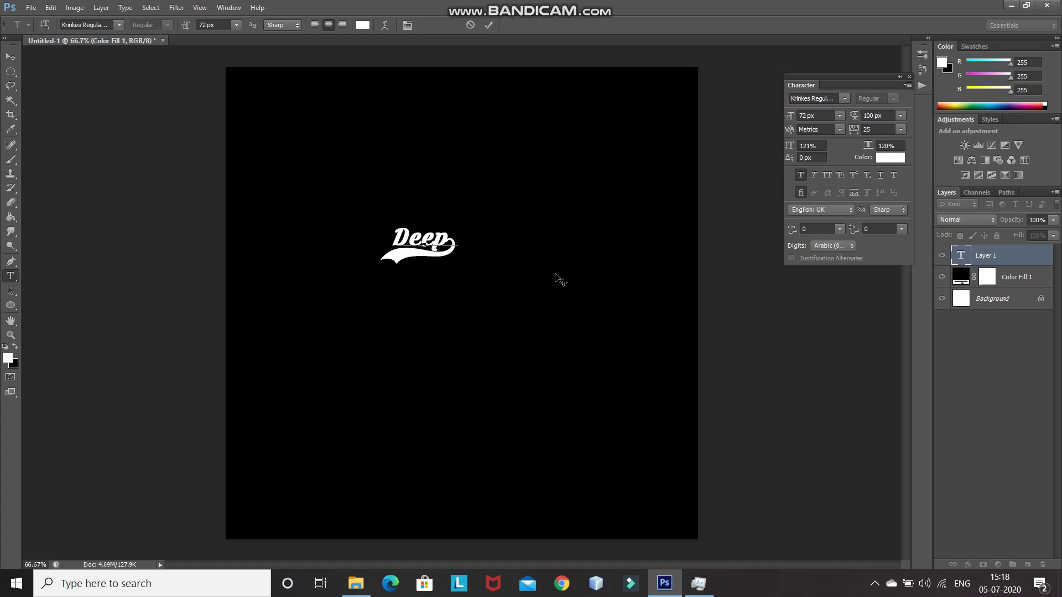
pyautogui.click(489, 24)
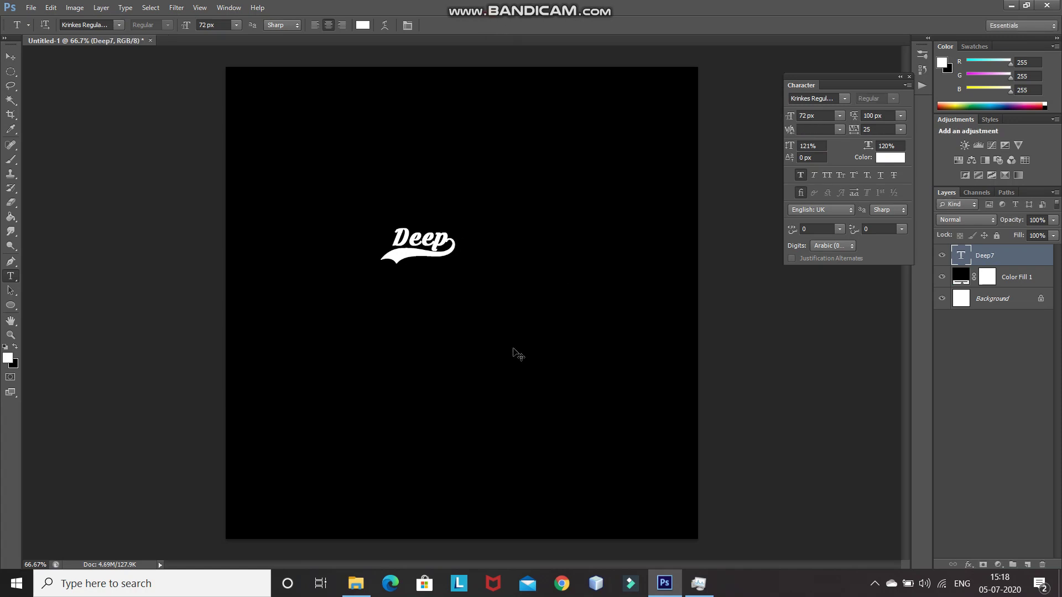
pyautogui.hotkey('ctrl', 't')
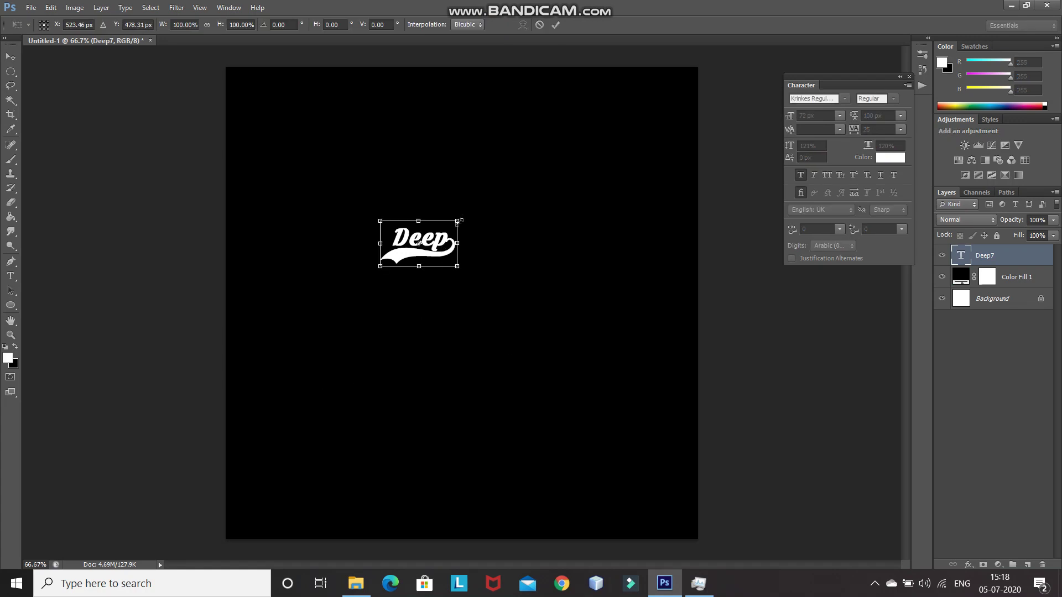
# Step: Scale the Deep text to about 400% and centre it on the canvas
pyautogui.moveTo(458, 222); pyautogui.dragTo(690, 83)
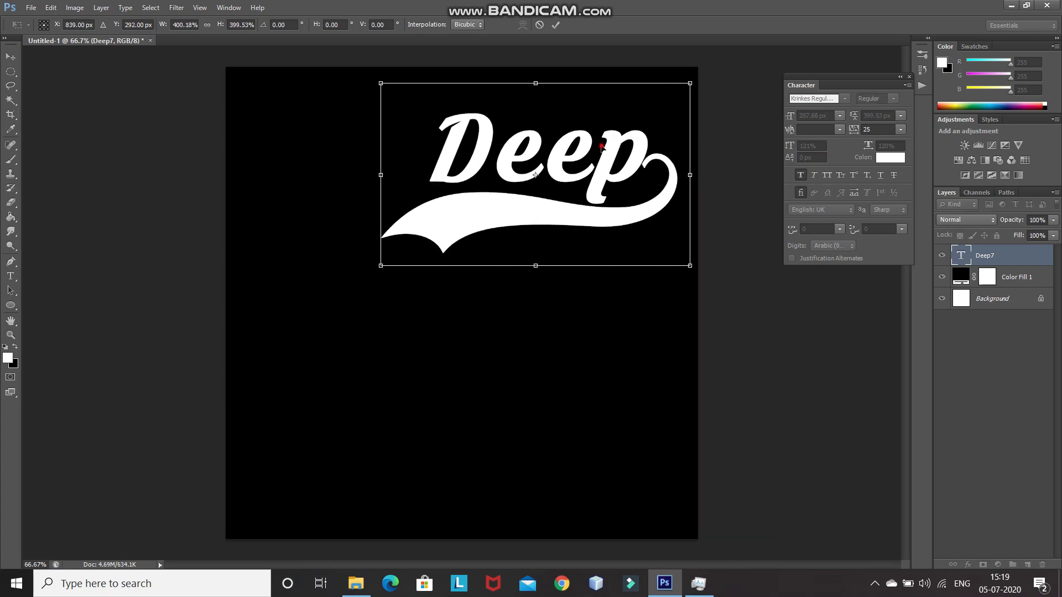
pyautogui.moveTo(601, 146); pyautogui.dragTo(528, 244)
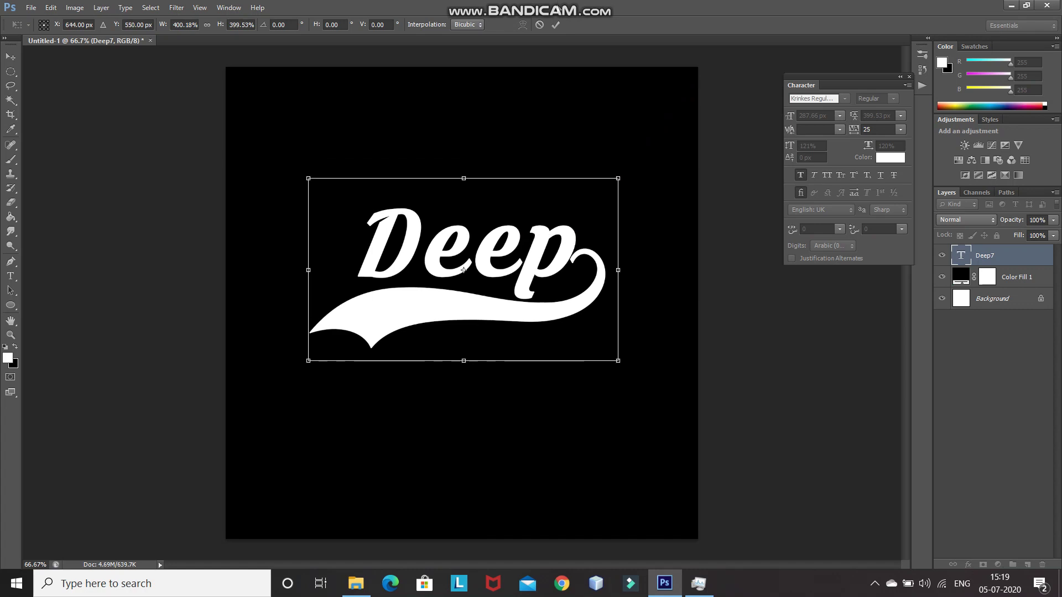
pyautogui.click(558, 26)
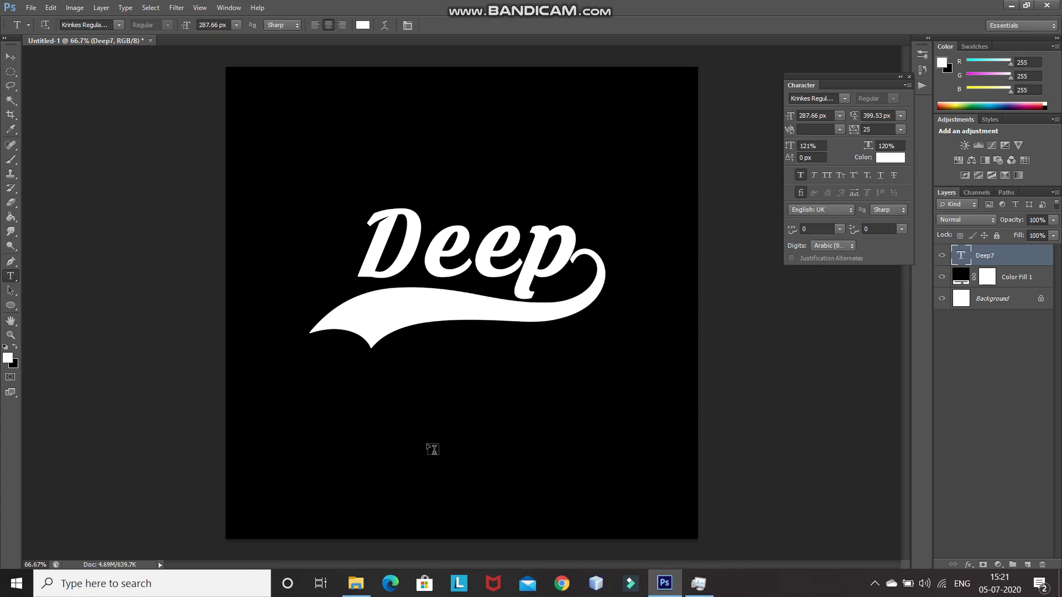
pyautogui.click(311, 450)
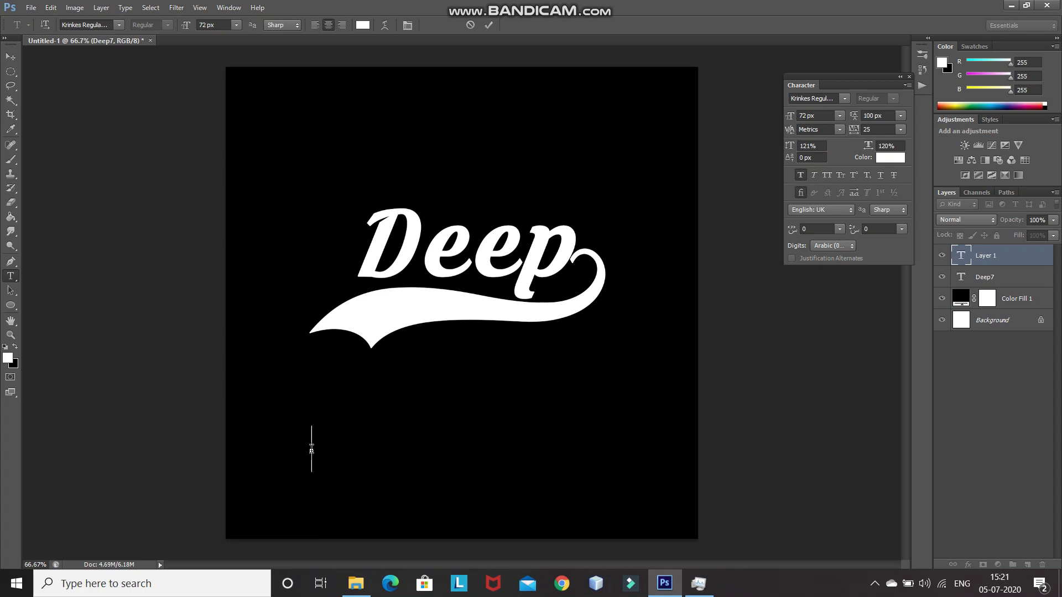
# Step: Type 'SHAH' at the lower left and commit it as its own text layer
pyautogui.write('SHAH')
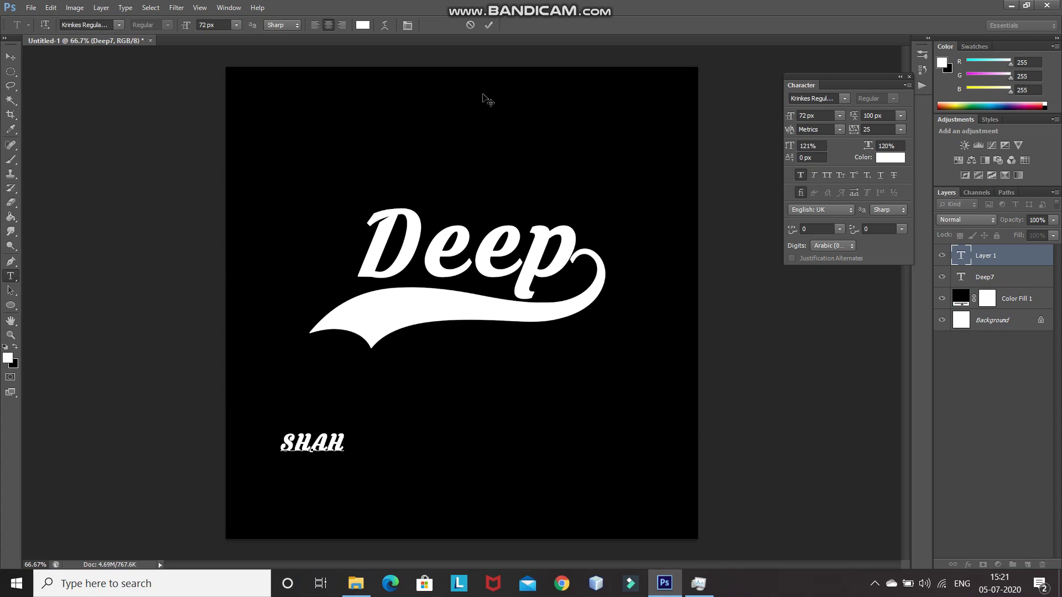
pyautogui.click(489, 25)
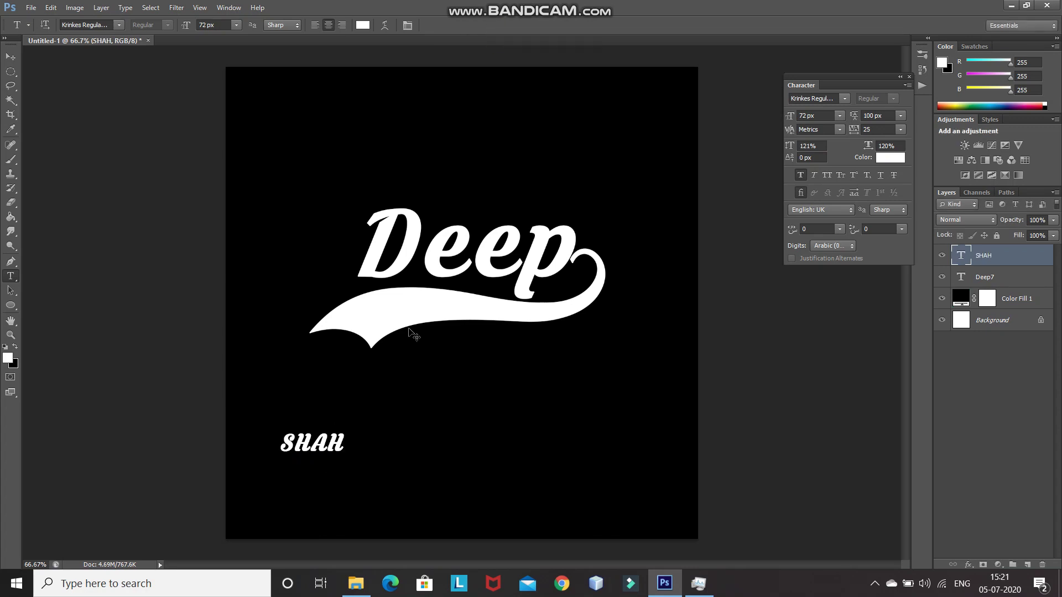
pyautogui.hotkey('ctrl', 't')
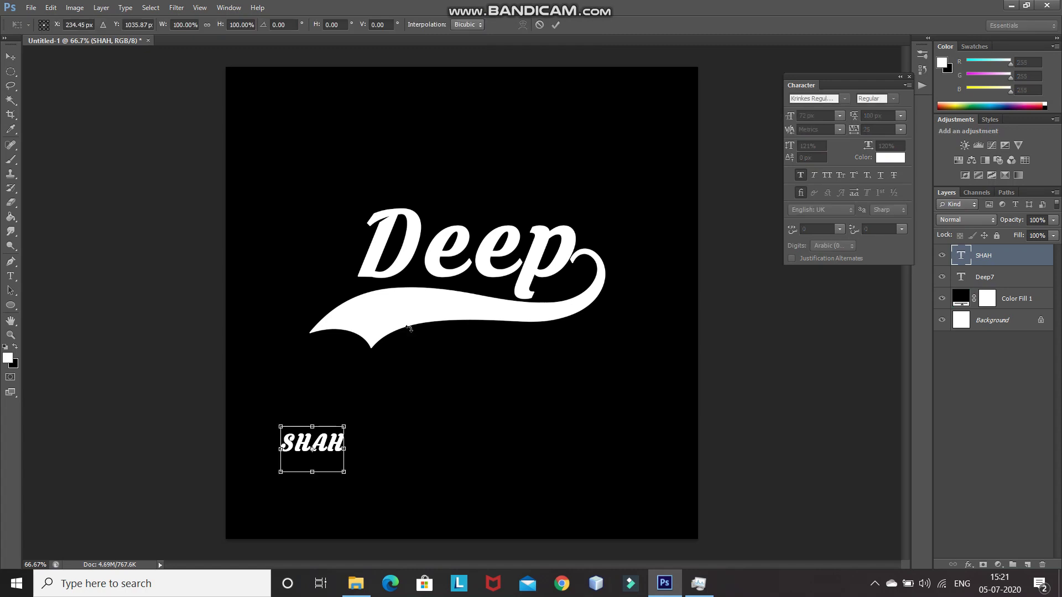
# Step: Scale SHAH to about 306%, move it beneath Deep's swash, and skew it slightly upward
pyautogui.moveTo(344, 426); pyautogui.dragTo(477, 332)
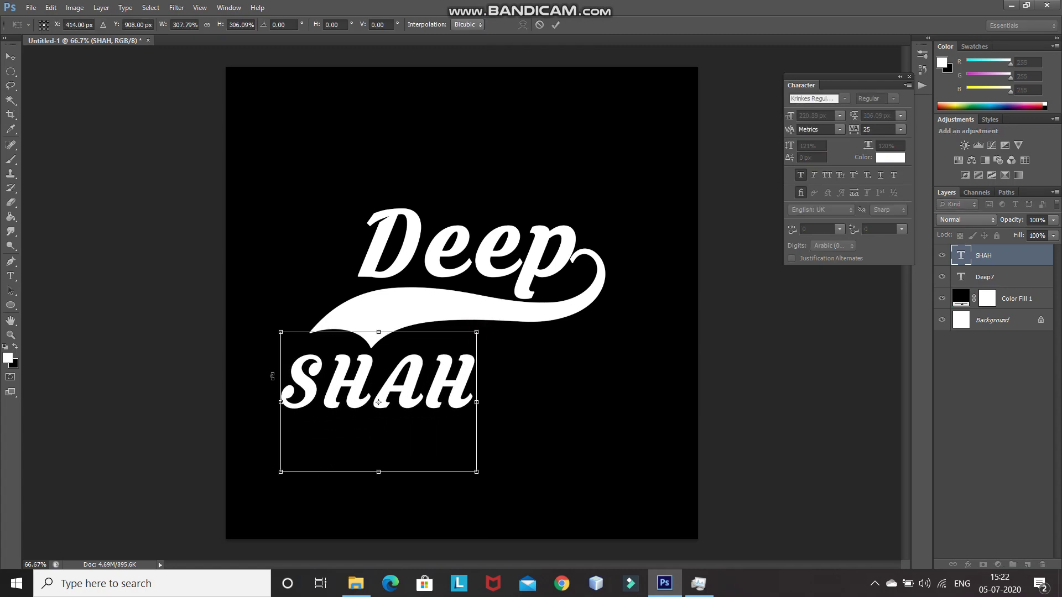
pyautogui.moveTo(313, 360); pyautogui.dragTo(411, 338)
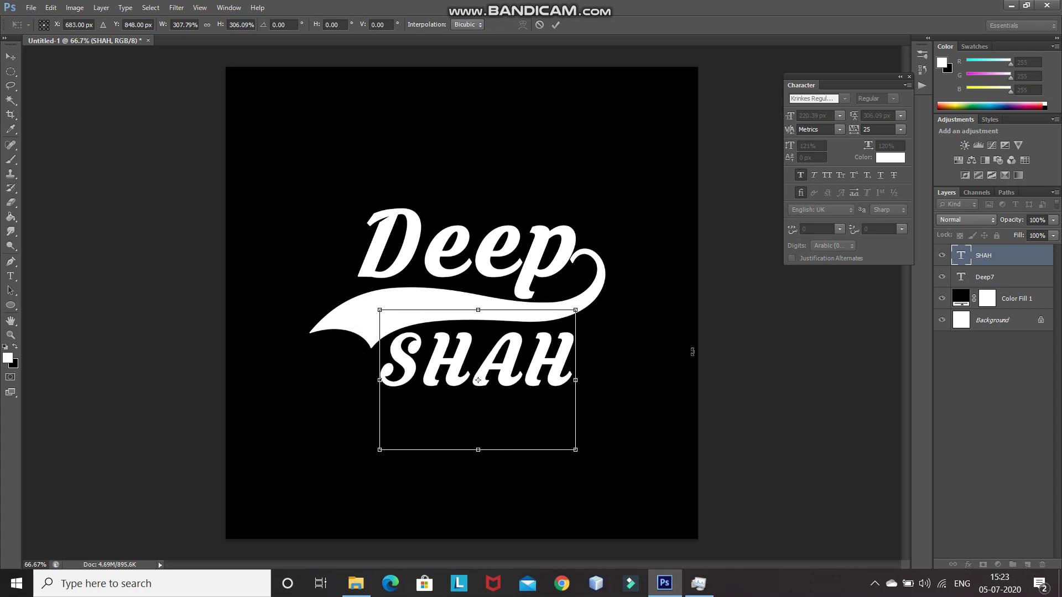
pyautogui.rightClick(553, 358)
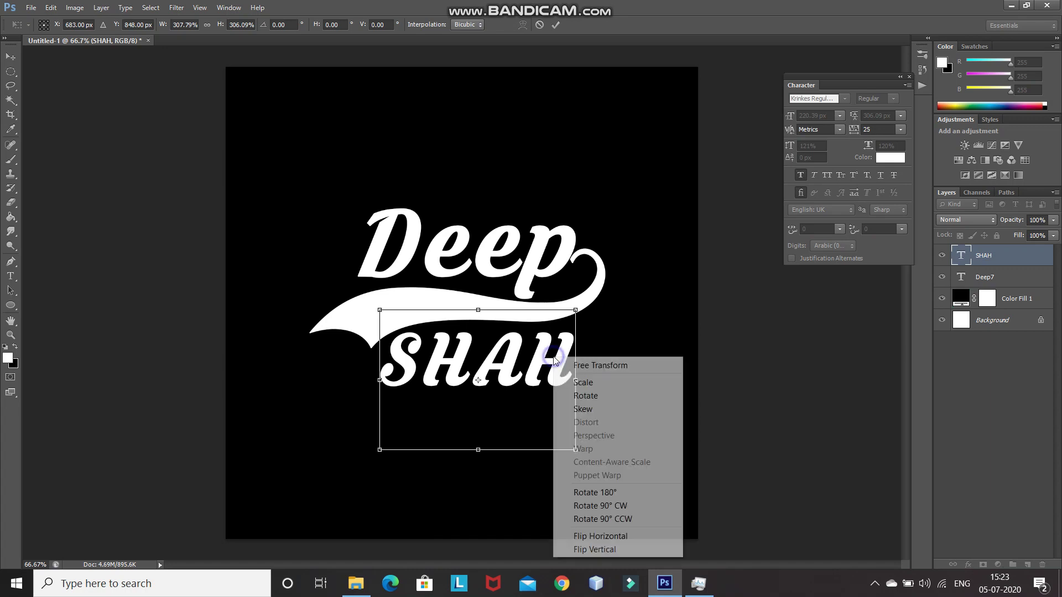
pyautogui.click(566, 409)
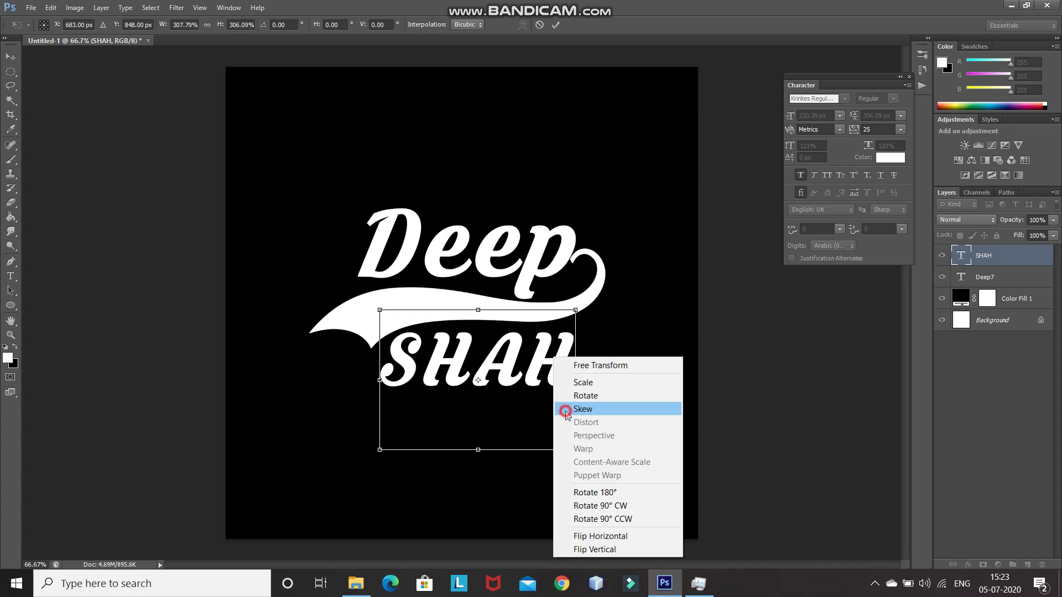
pyautogui.moveTo(576, 381); pyautogui.dragTo(574, 374)
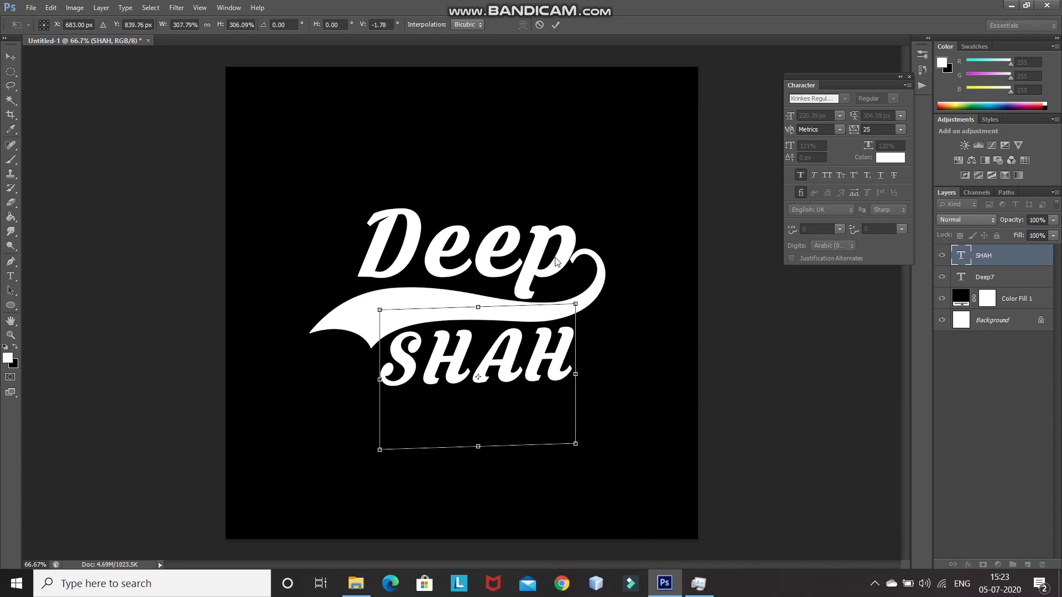
pyautogui.click(555, 25)
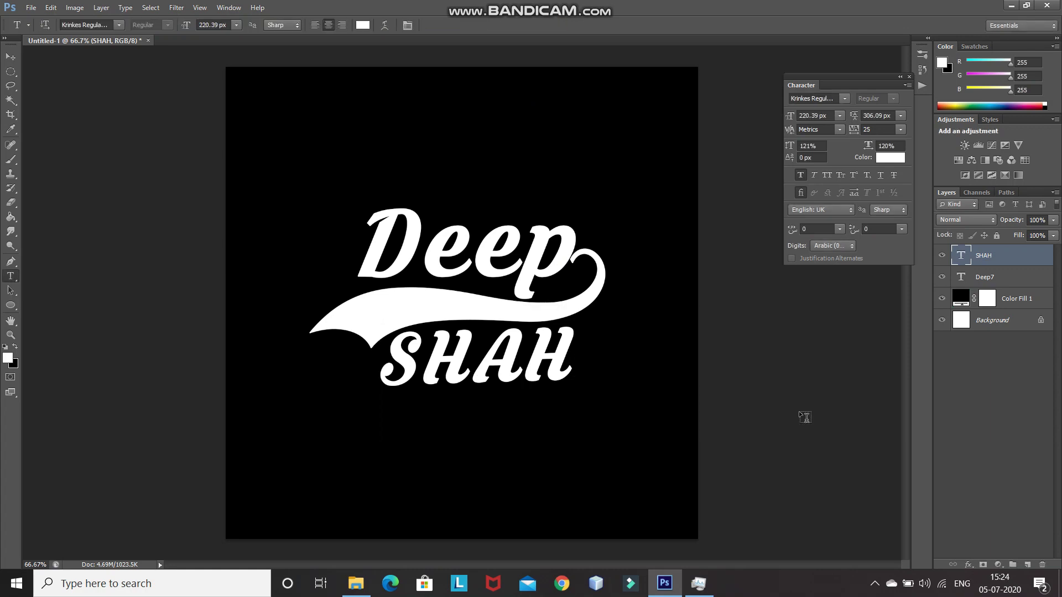
# Step: Group the Deep7 and SHAH layers and rename the group 'Text'
pyautogui.keyDown('shift'); pyautogui.click(1000, 279); pyautogui.keyUp('shift')
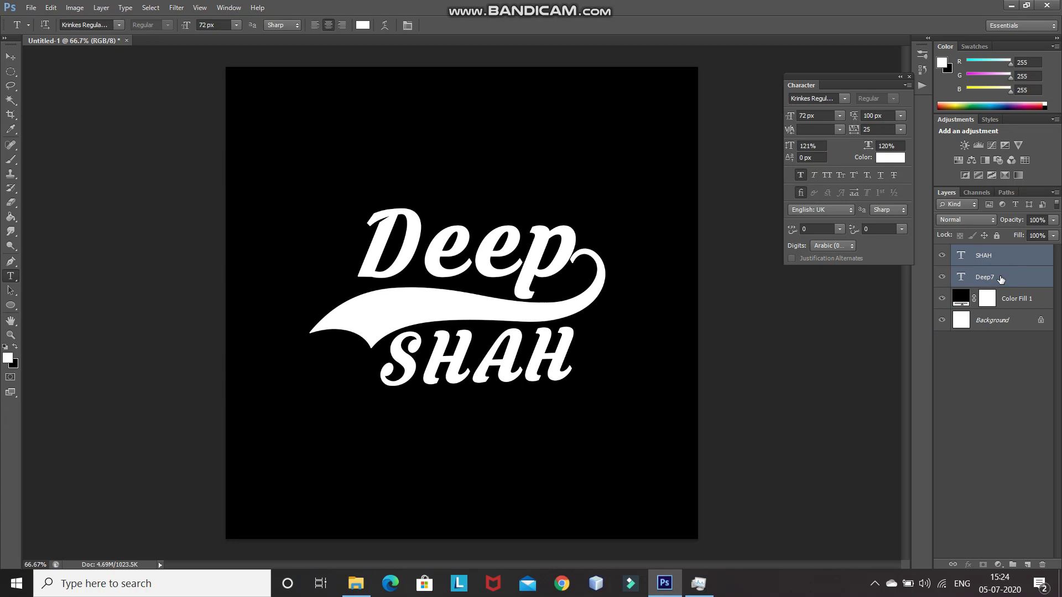
pyautogui.hotkey('ctrl', 'g')
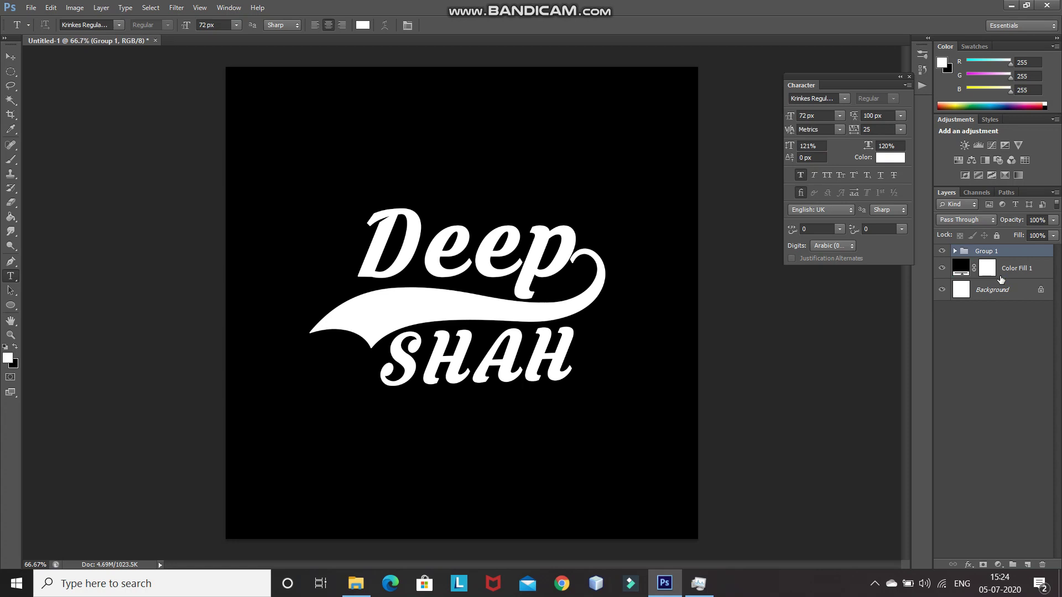
pyautogui.doubleClick(984, 251)
pyautogui.write('Text')
pyautogui.press('Return')
pyautogui.hotkey('ctrl', 't')
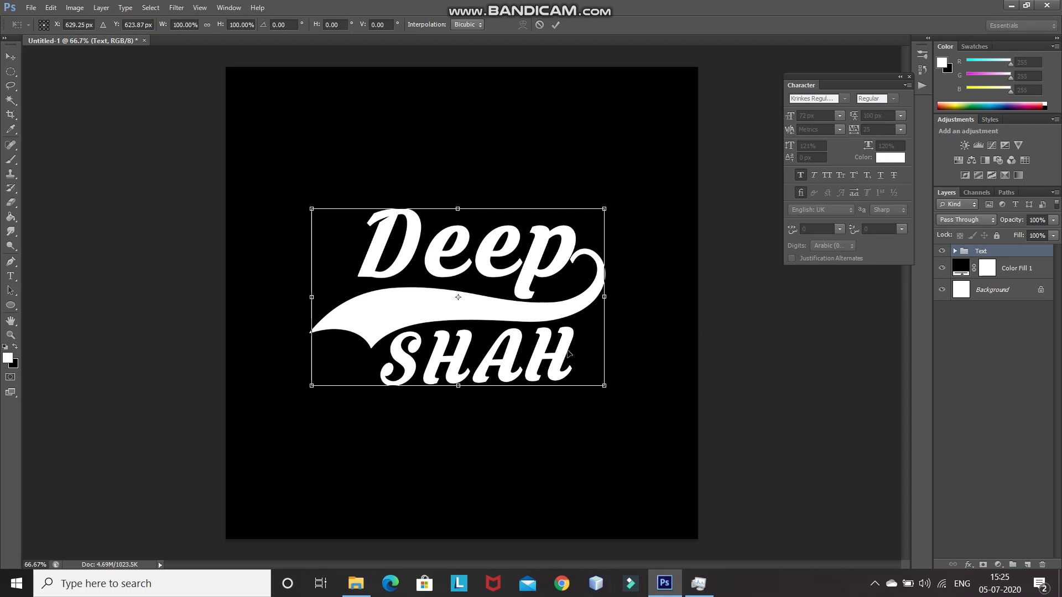
# Step: Skew the Text group about −6.99° so the lettering rises to the right
pyautogui.rightClick(580, 287)
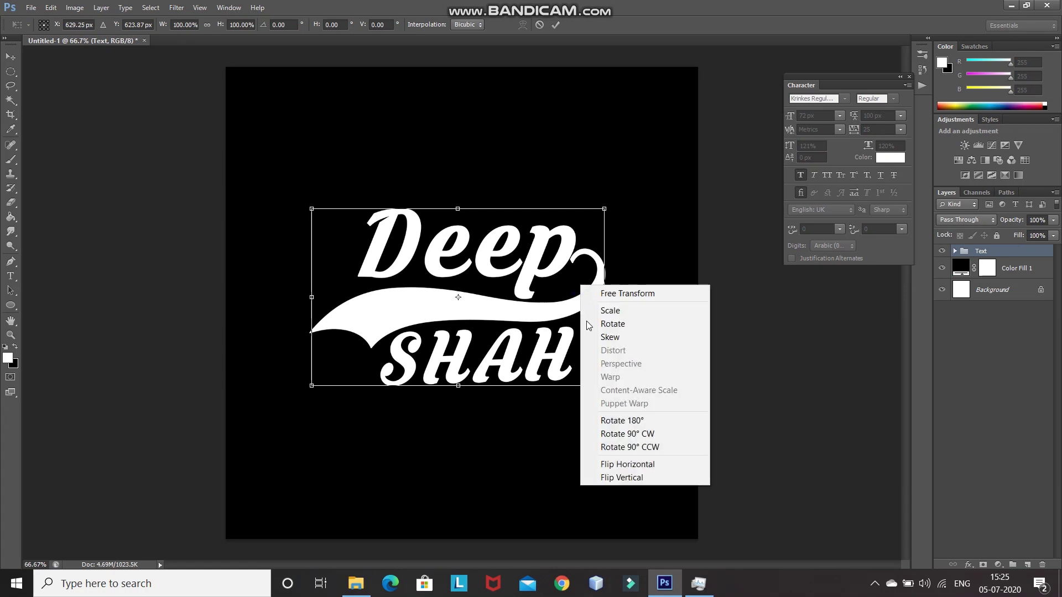
pyautogui.click(598, 338)
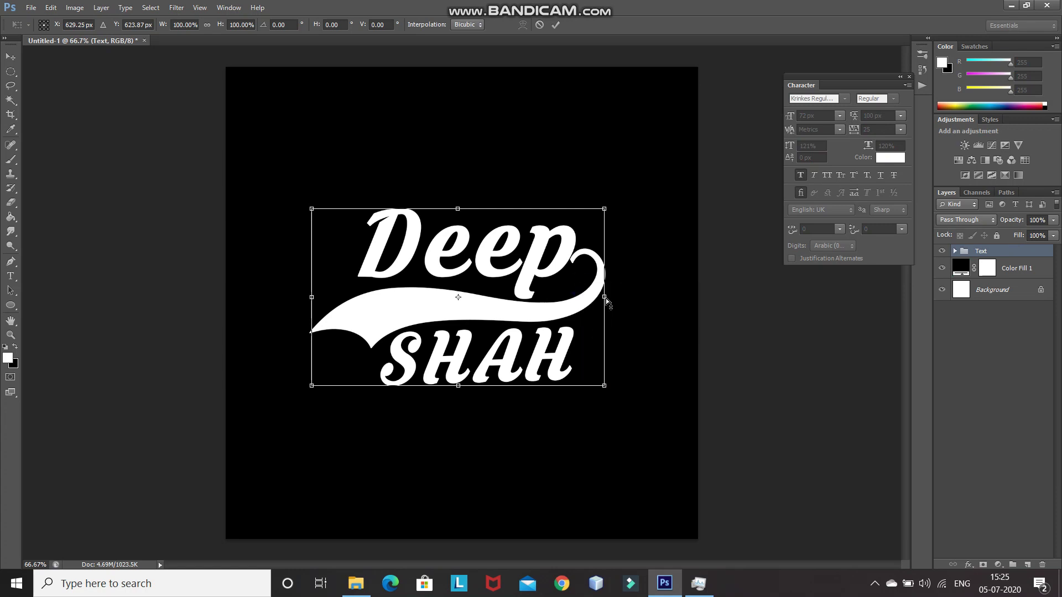
pyautogui.moveTo(605, 297); pyautogui.dragTo(603, 260)
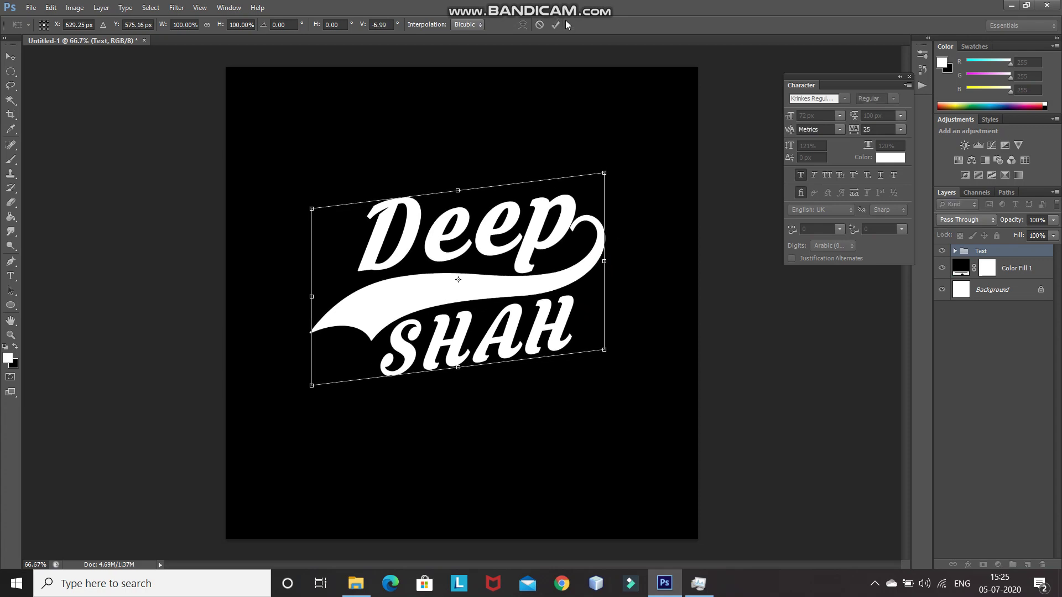
pyautogui.click(556, 25)
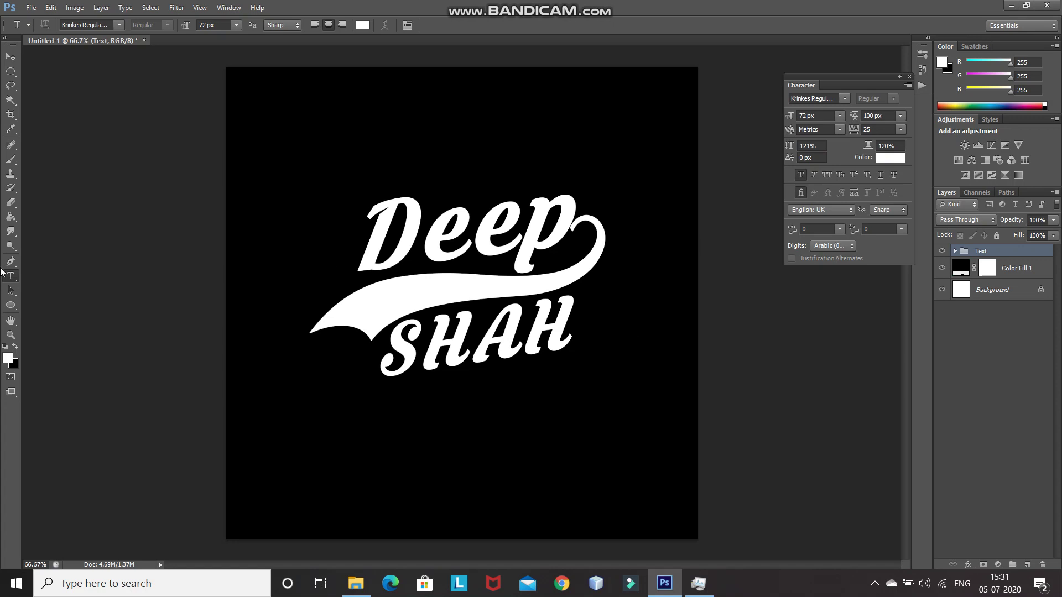
pyautogui.click(10, 305)
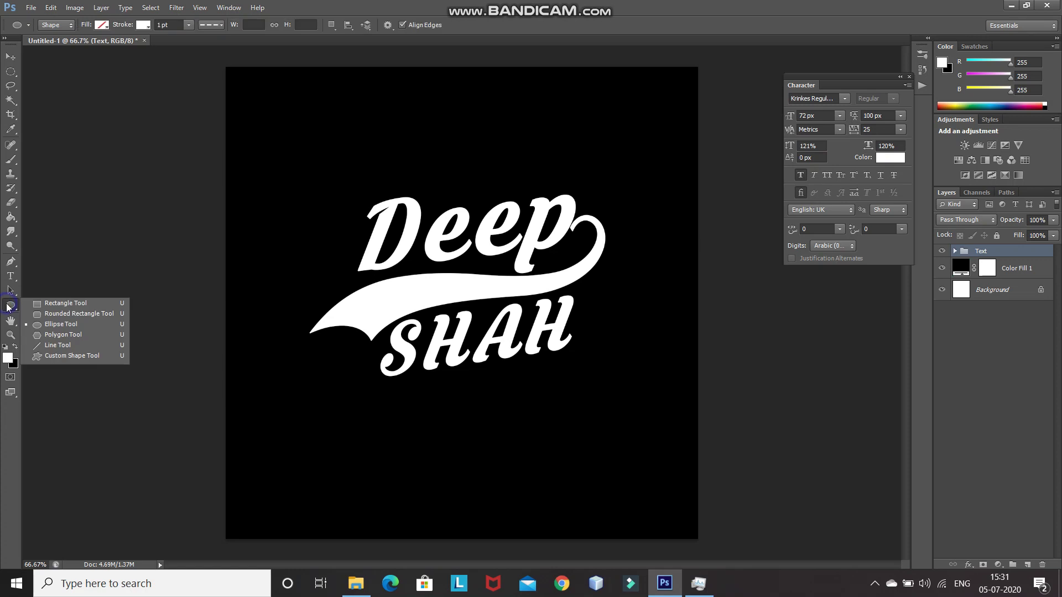
# Step: Switch to the Ellipse tool with no fill and a white stroke colour
pyautogui.click(58, 325)
pyautogui.click(104, 25)
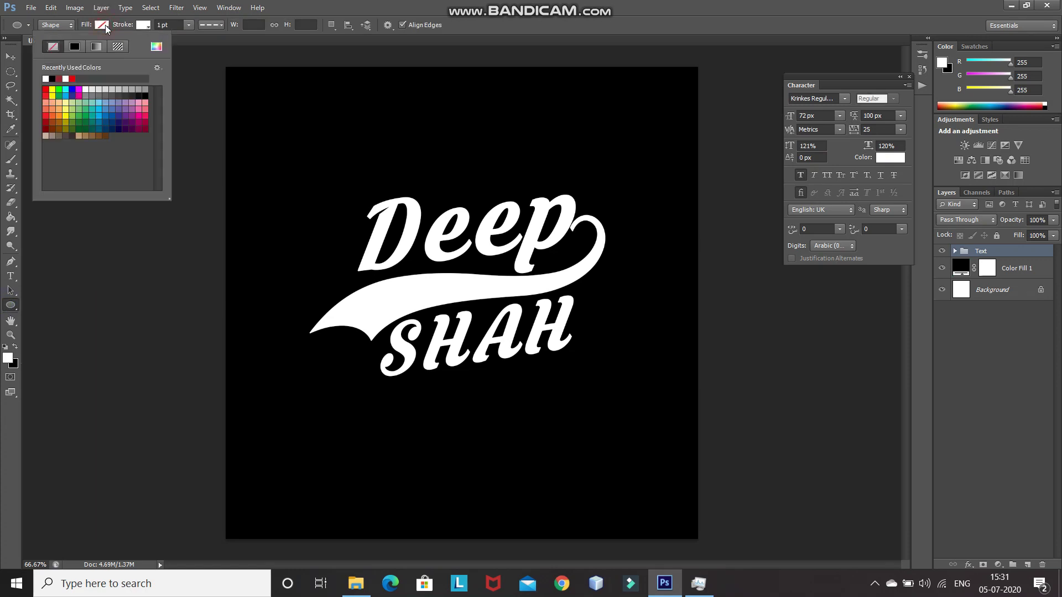
pyautogui.click(49, 49)
pyautogui.click(144, 25)
pyautogui.click(144, 25)
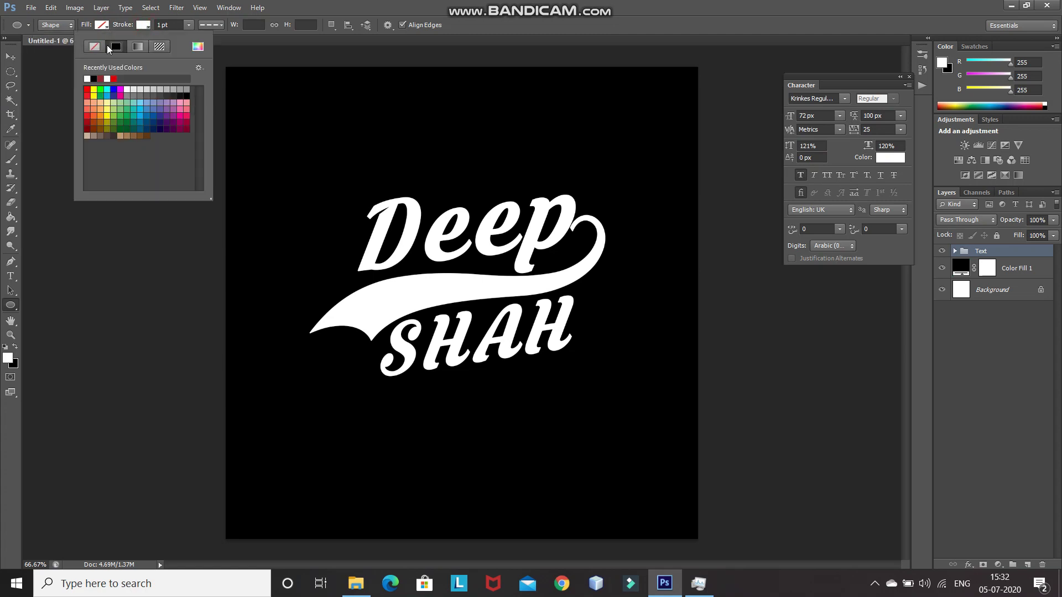
# Step: Set the stroke to a 3 pt solid line and bring up Create Ellipse
pyautogui.click(161, 24)
pyautogui.press('BackSpace')
pyautogui.write('3')
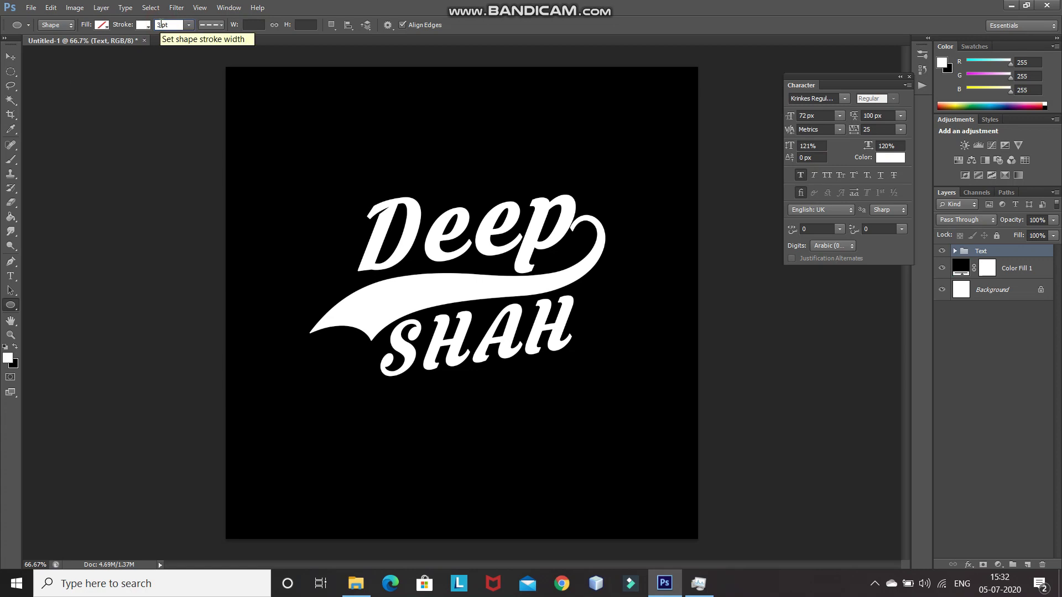
pyautogui.click(213, 27)
pyautogui.click(196, 56)
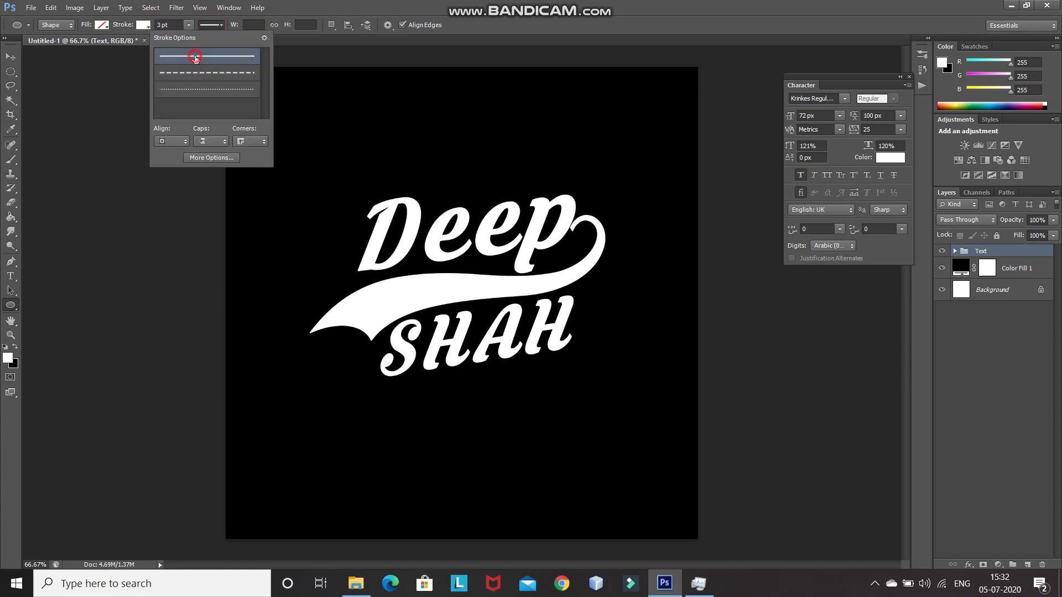
pyautogui.click(291, 274)
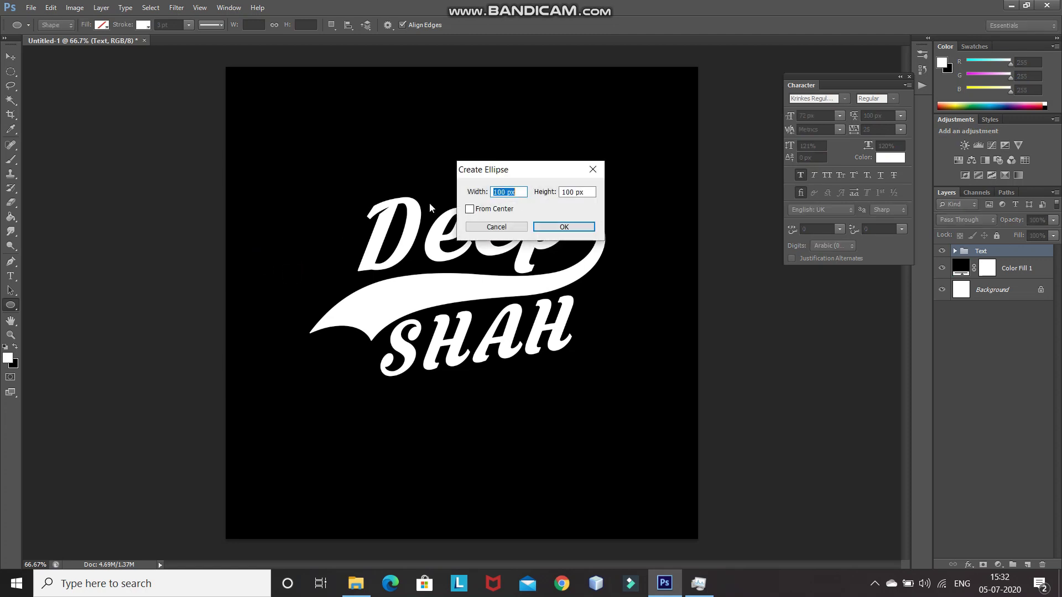
# Step: Create an 847 × 847 px circle outline
pyautogui.doubleClick(505, 192)
pyautogui.write('1')
pyautogui.press('BackSpace')
pyautogui.write('847')
pyautogui.press('Tab')
pyautogui.write('847')
pyautogui.click(546, 229)
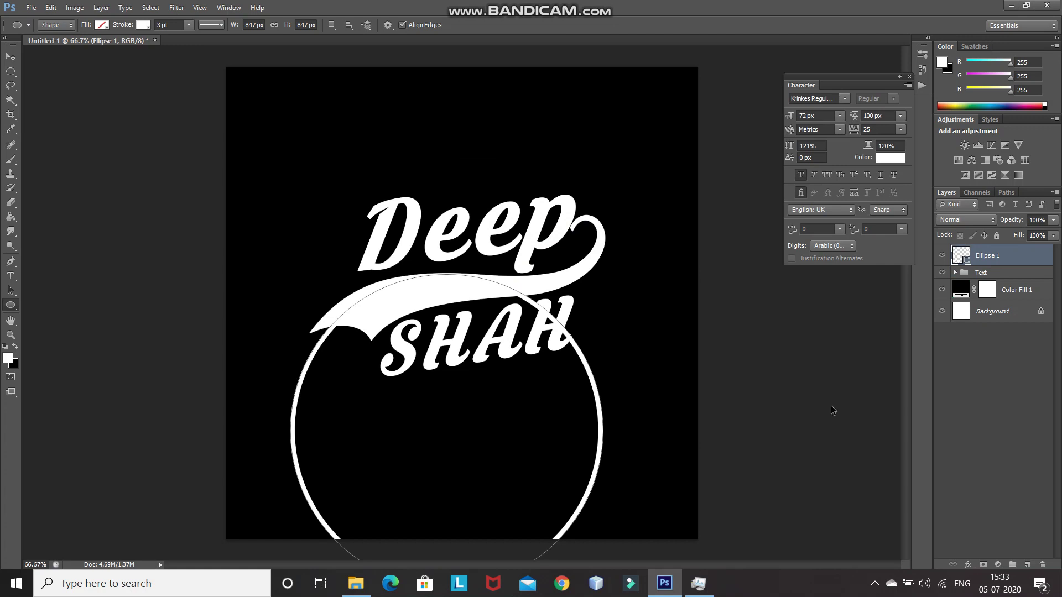
# Step: Centre the circle vertically and horizontally on the canvas using the Background layer
pyautogui.keyDown('ctrl'); pyautogui.click(999, 313); pyautogui.keyUp('ctrl')
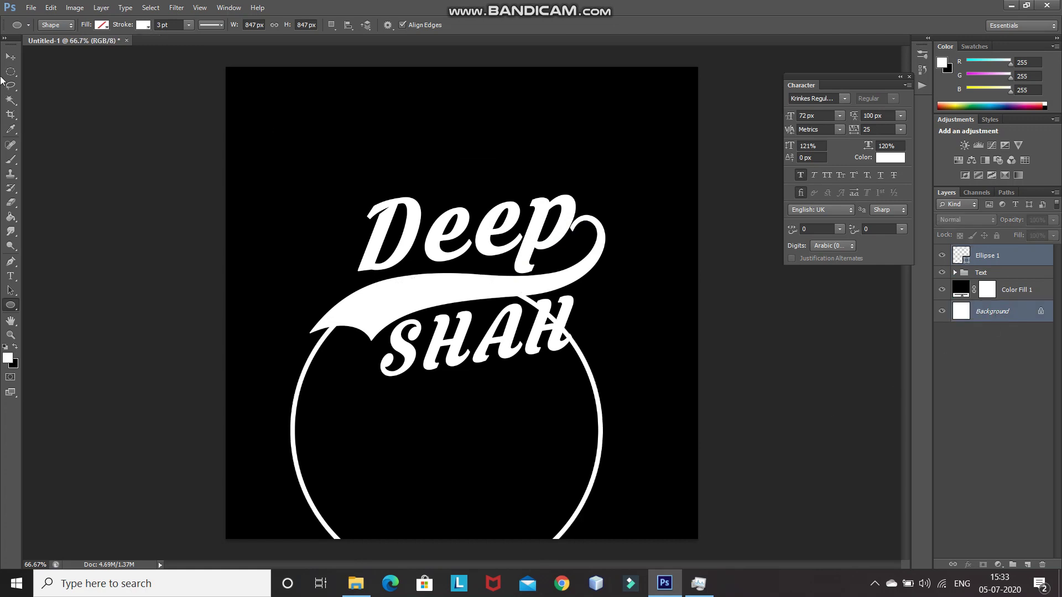
pyautogui.click(10, 57)
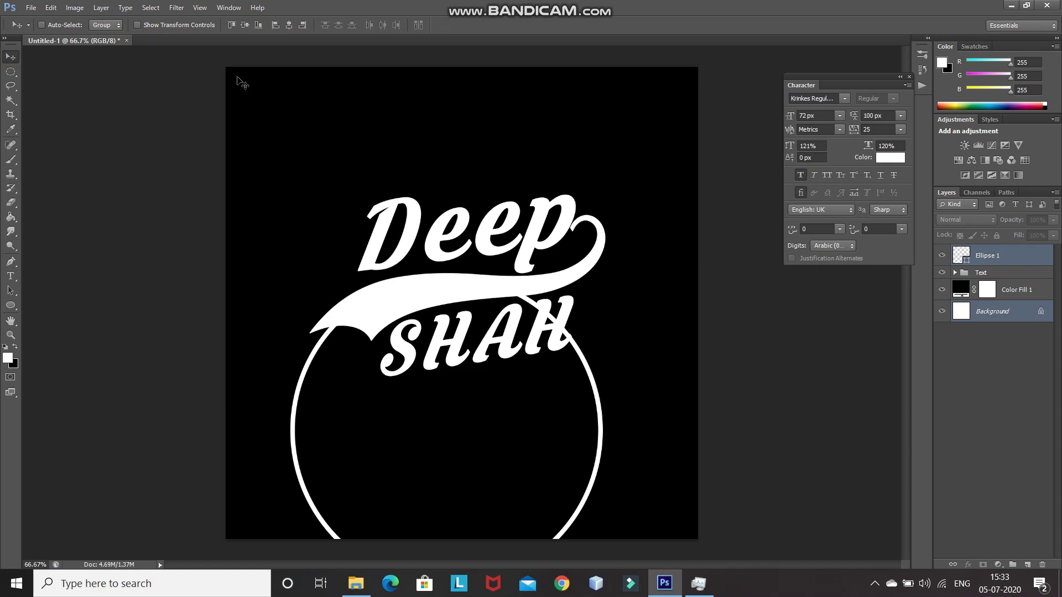
pyautogui.click(244, 25)
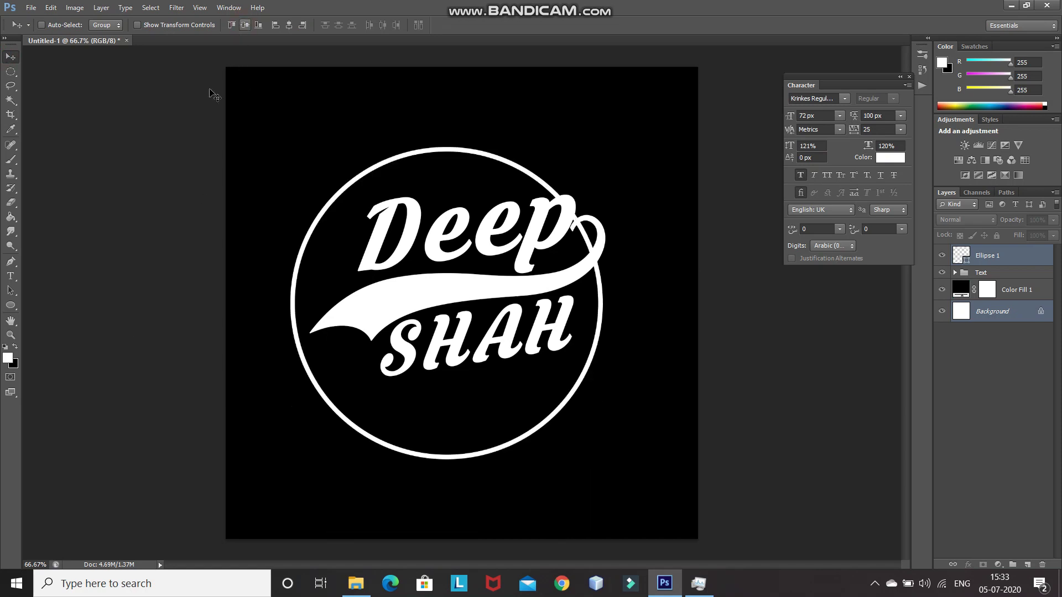
pyautogui.click(288, 25)
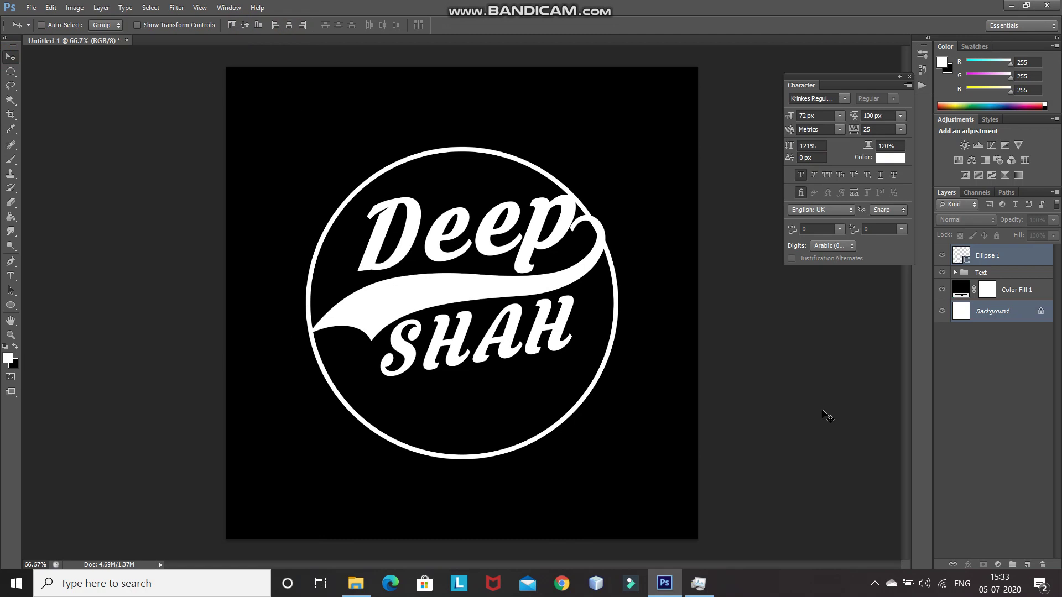
pyautogui.click(1001, 255)
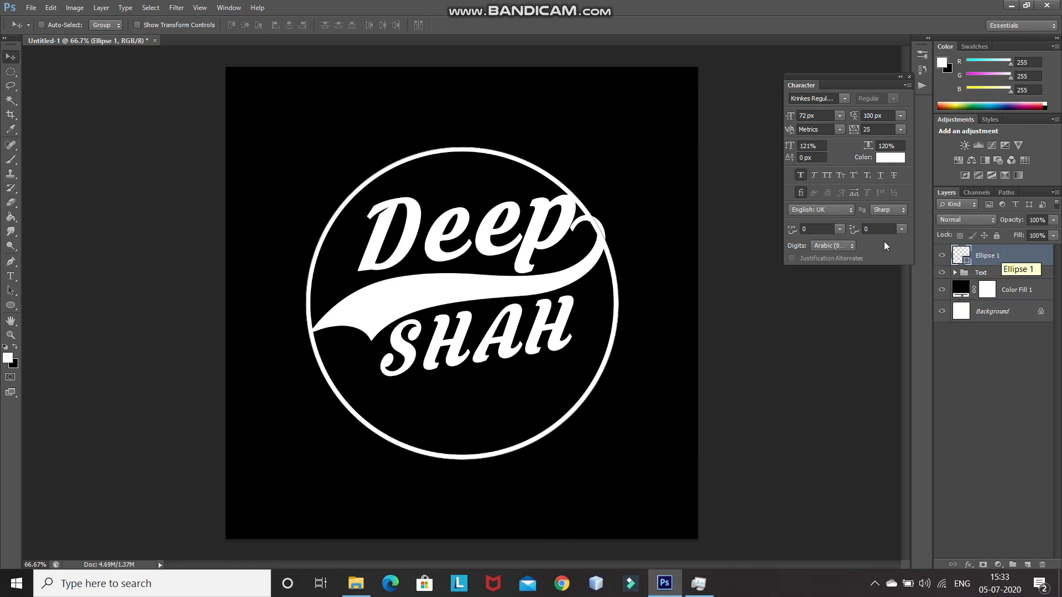
# Step: Create a second circle outline, 691 × 691 px
pyautogui.click(11, 305)
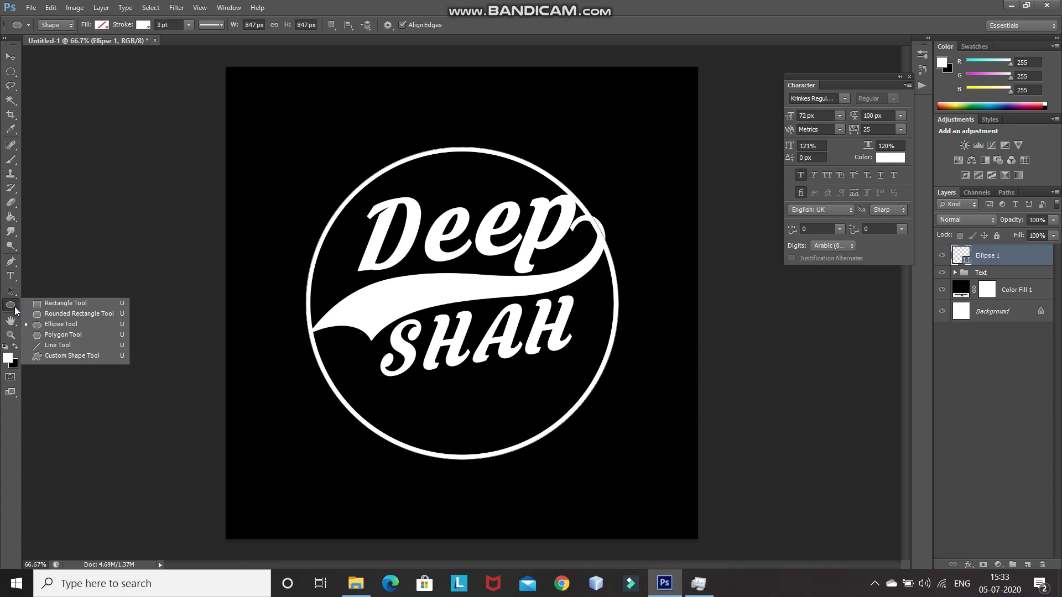
pyautogui.click(38, 324)
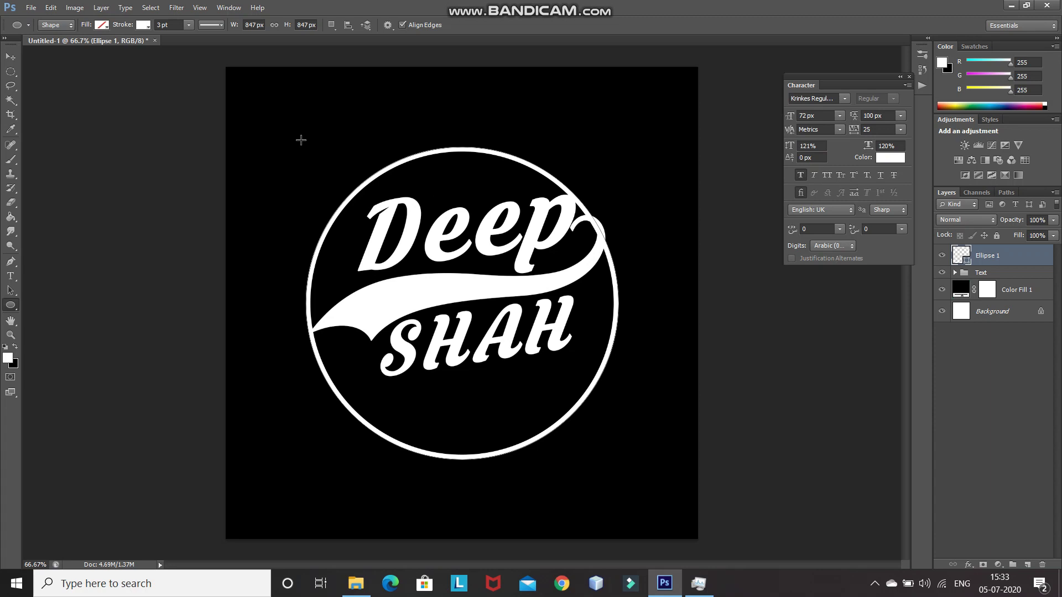
pyautogui.click(269, 194)
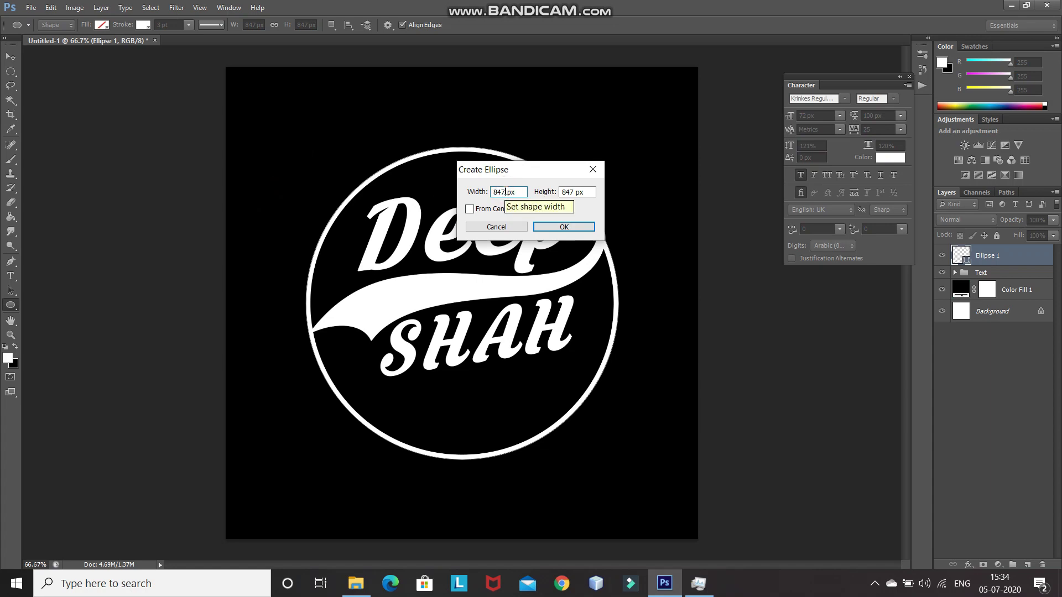
pyautogui.press('BackSpace')
pyautogui.write('691')
pyautogui.press('Tab')
pyautogui.write('691 px')
pyautogui.click(551, 229)
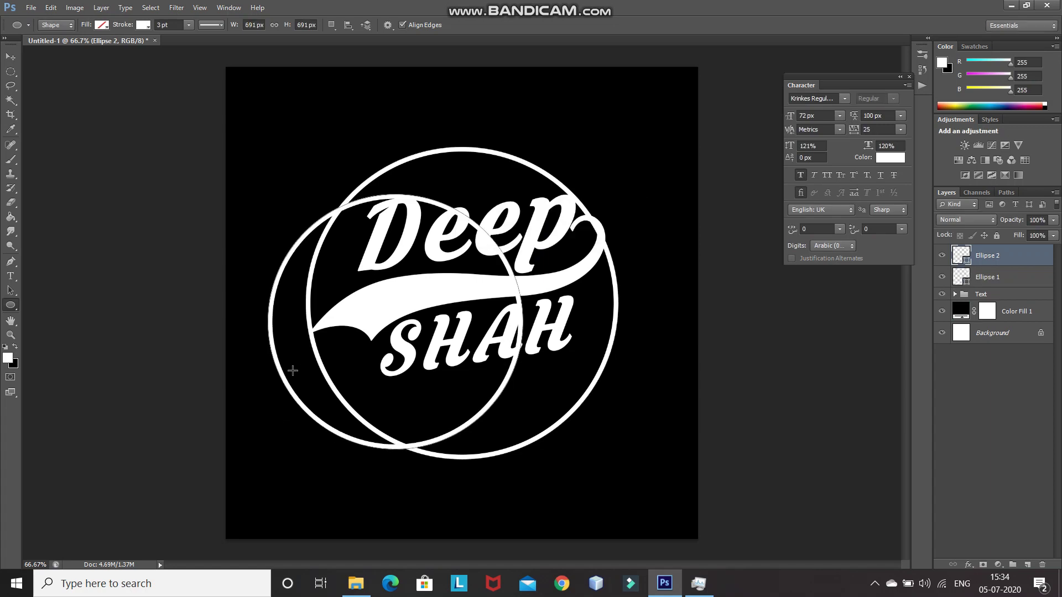
# Step: Align the 691 px ring to the vertical and horizontal centres of the canvas
pyautogui.keyDown('ctrl'); pyautogui.click(996, 332); pyautogui.keyUp('ctrl')
pyautogui.press('v')
pyautogui.click(244, 25)
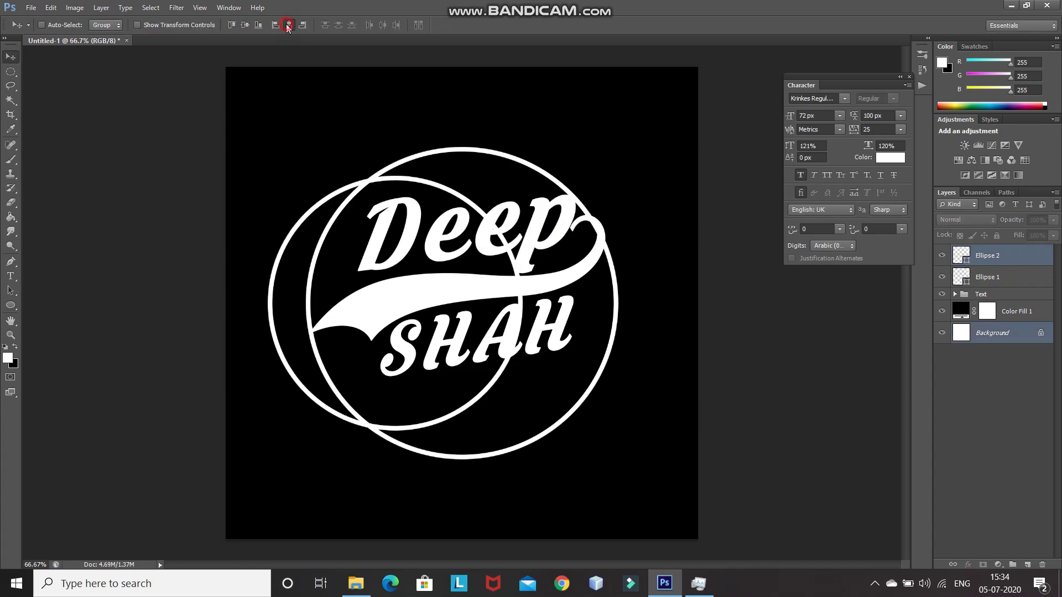
pyautogui.click(289, 24)
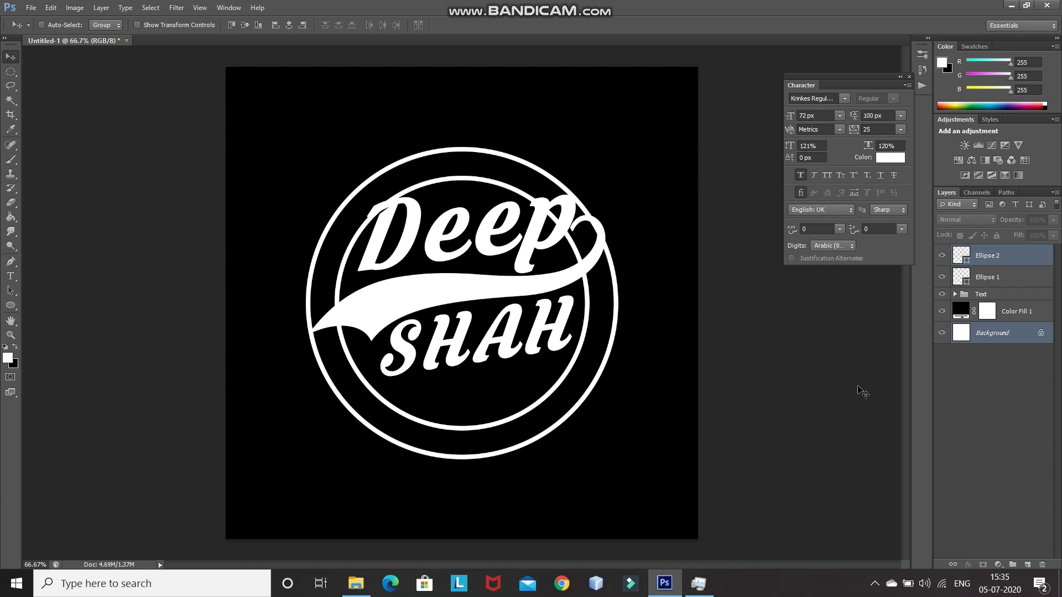
# Step: Rename Ellipse 2 to 'Inner Ring' and Ellipse 1 to 'Outer Ring'
pyautogui.doubleClick(987, 255)
pyautogui.write('Inner')
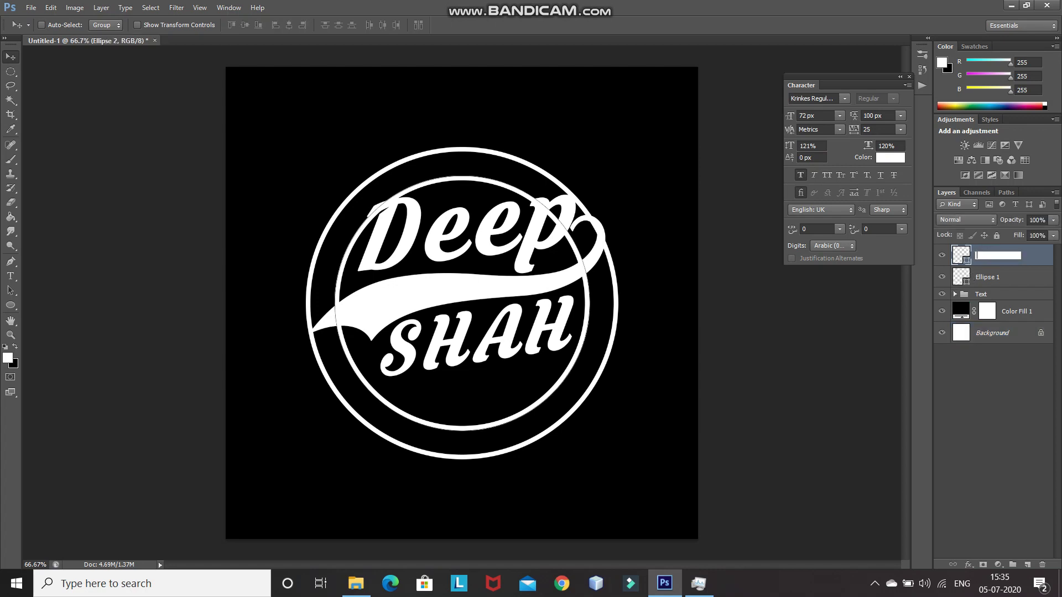
pyautogui.write(' Ring')
pyautogui.press('Return')
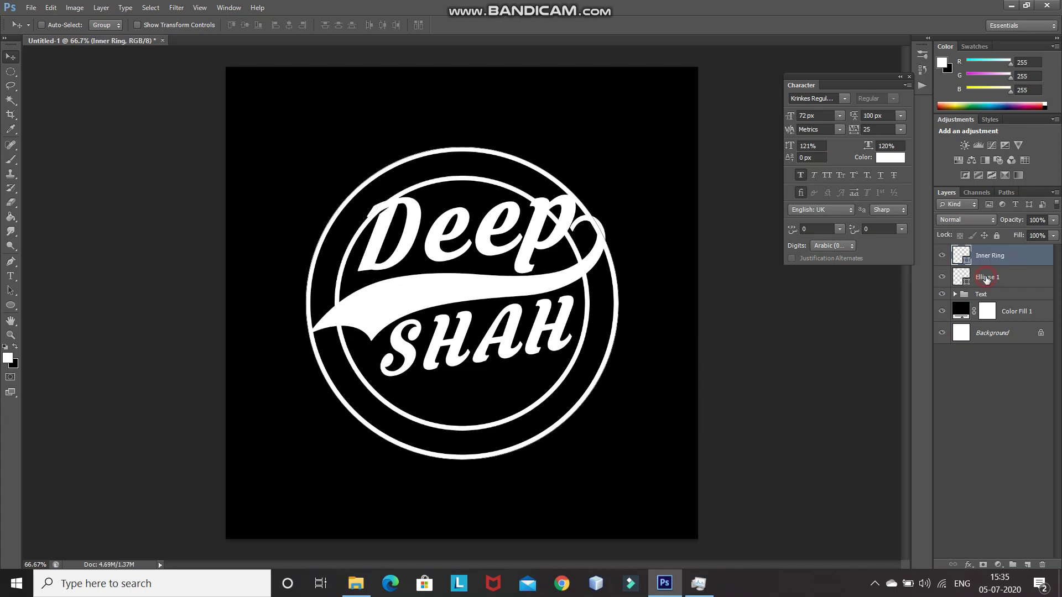
pyautogui.doubleClick(987, 277)
pyautogui.write('Outer Ring')
pyautogui.press('Return')
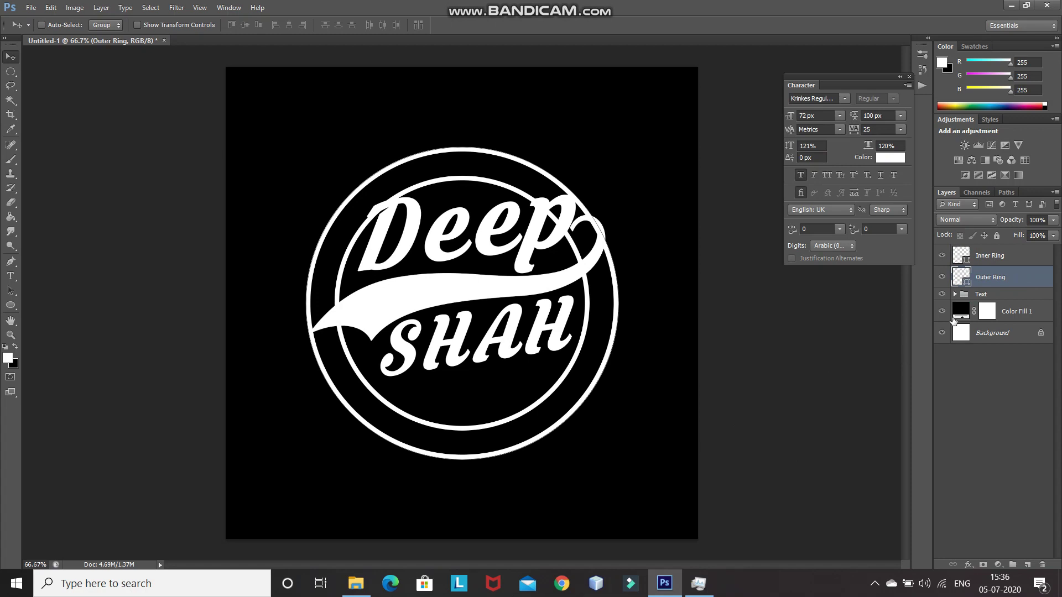
pyautogui.click(991, 295)
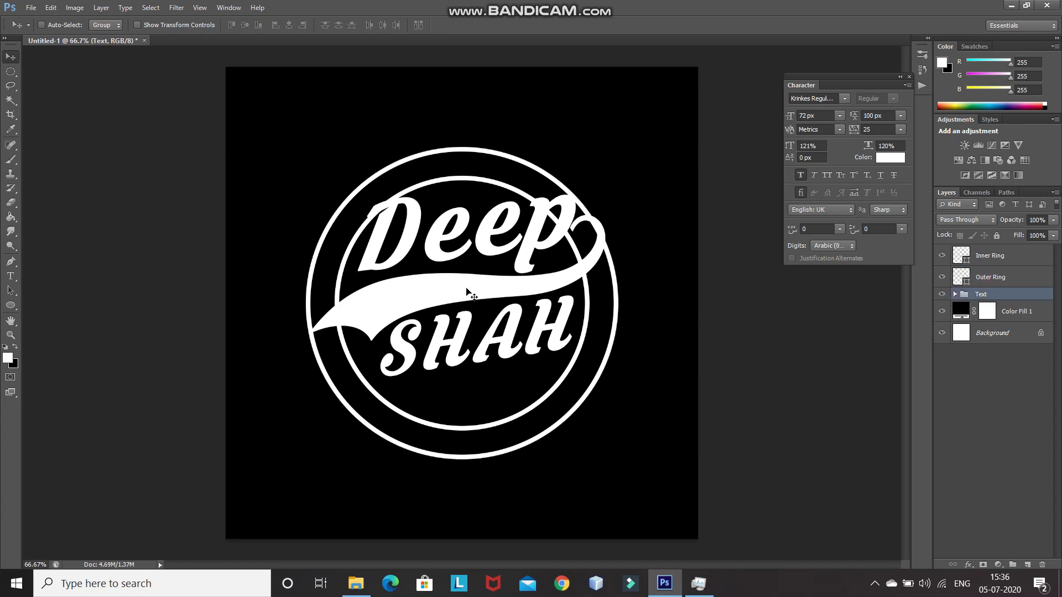
# Step: Nudge the Deep SHAH lettering lower and select the Inner Ring and Outer Ring layers
pyautogui.moveTo(467, 291); pyautogui.dragTo(462, 318)
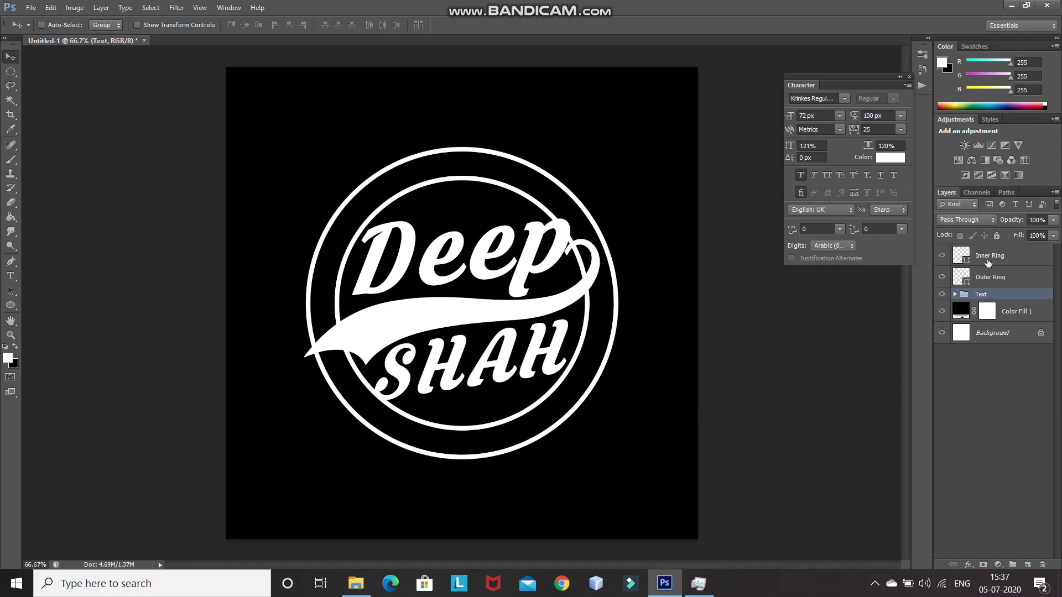
pyautogui.click(1012, 256)
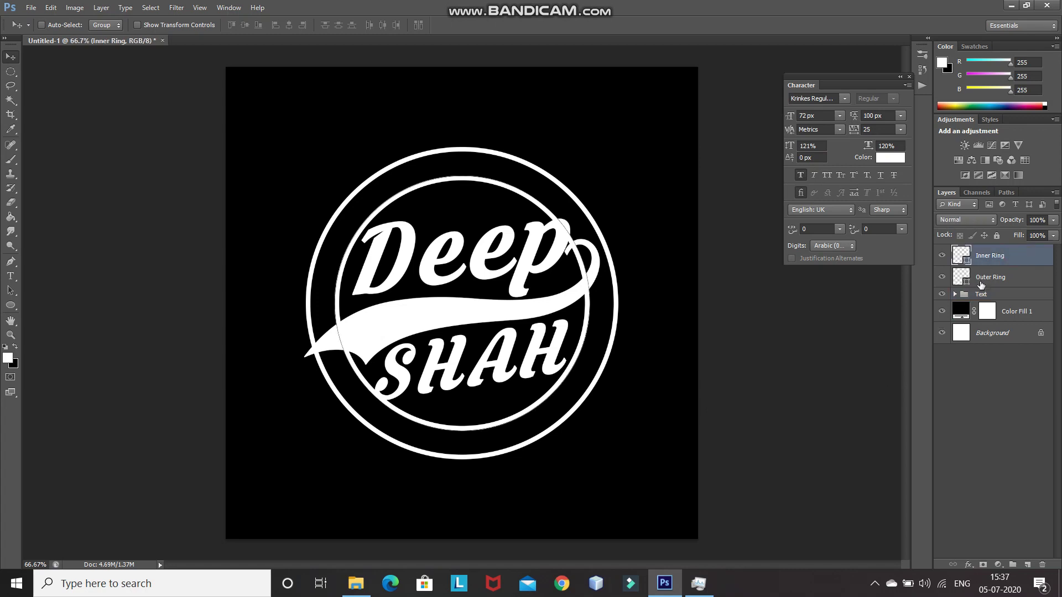
pyautogui.click(1013, 280)
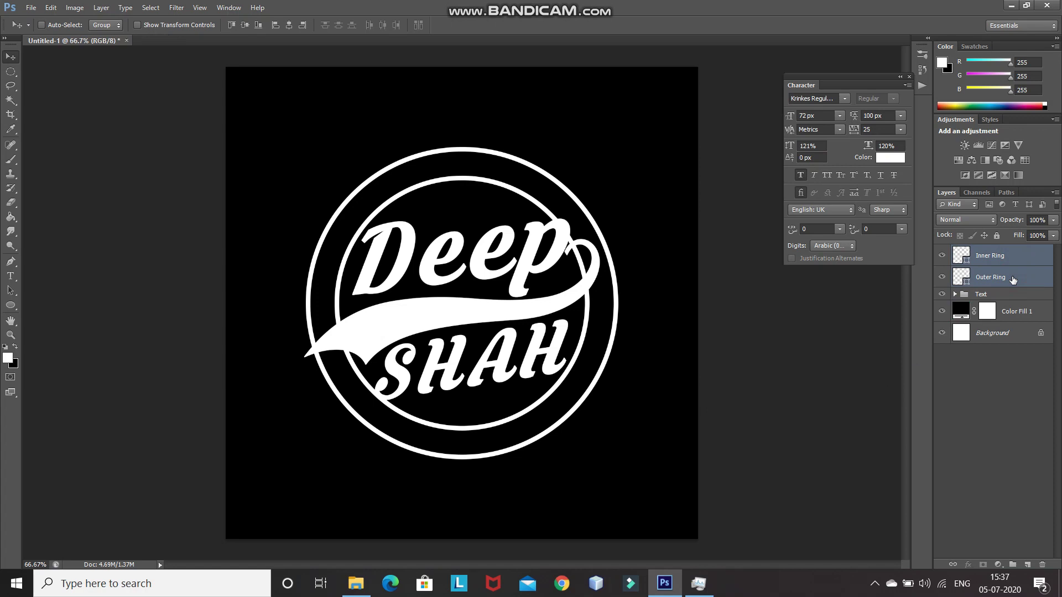
# Step: Group the two ring layers into a group named 'Ring'
pyautogui.hotkey('ctrl', 'g')
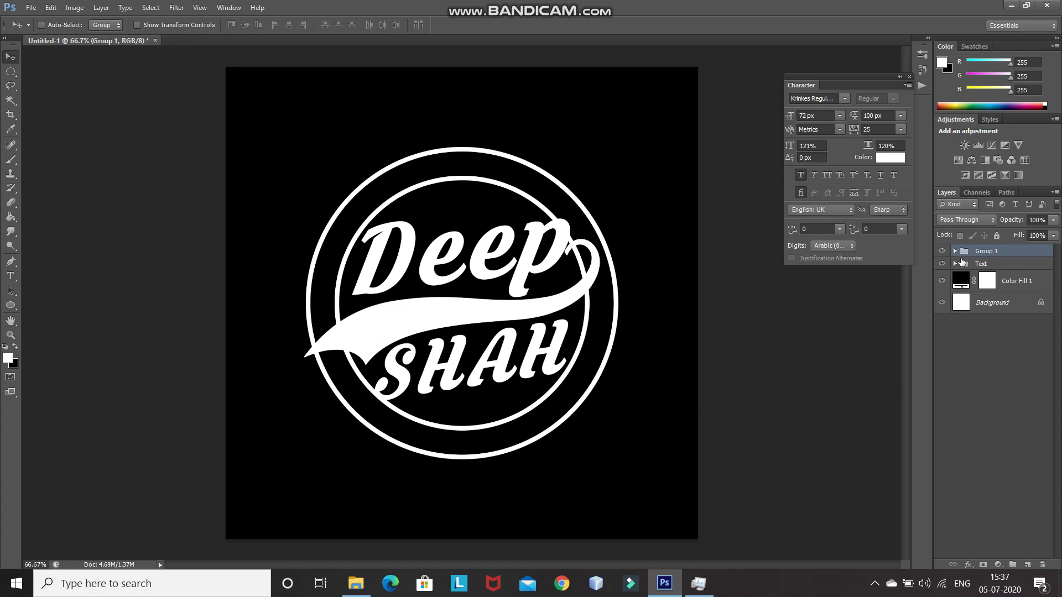
pyautogui.doubleClick(987, 251)
pyautogui.write('Ring')
pyautogui.press('Return')
pyautogui.click(10, 305)
pyautogui.click(61, 324)
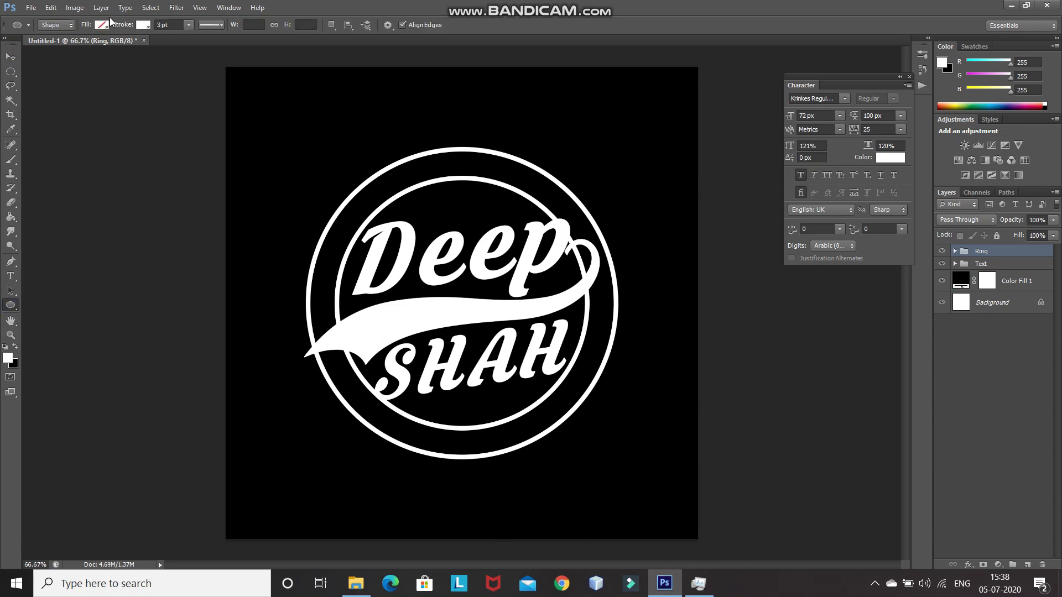
# Step: Set the ellipse to no fill with a 0.5 pt dashed outline
pyautogui.click(101, 25)
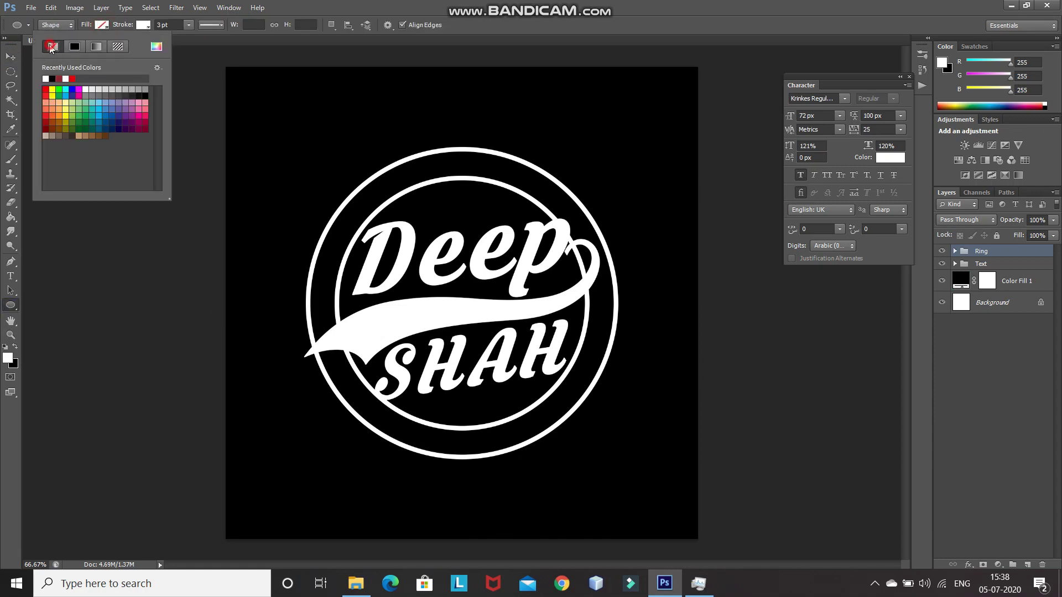
pyautogui.click(147, 24)
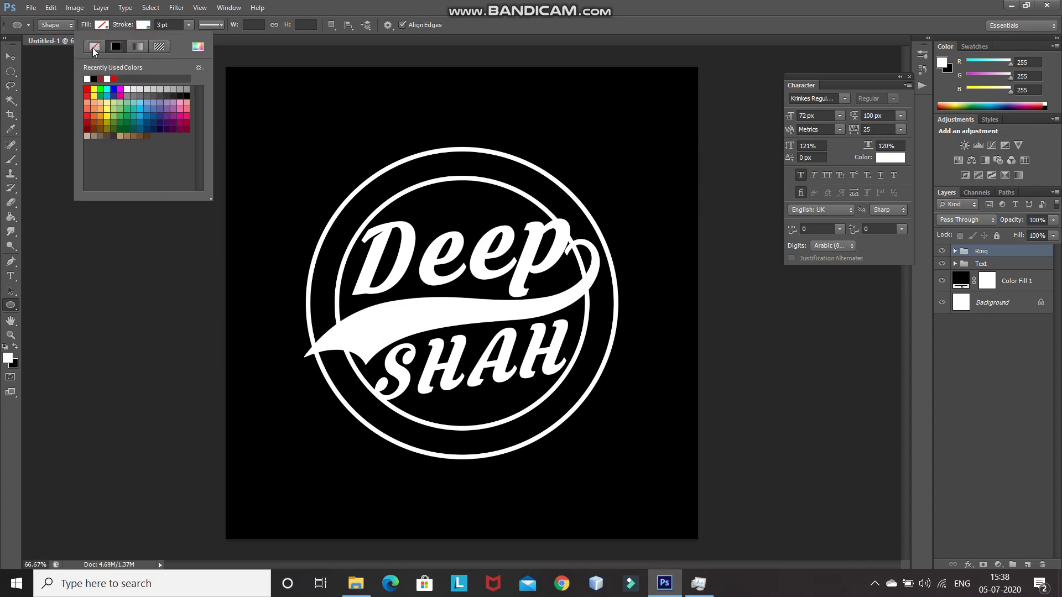
pyautogui.click(191, 105)
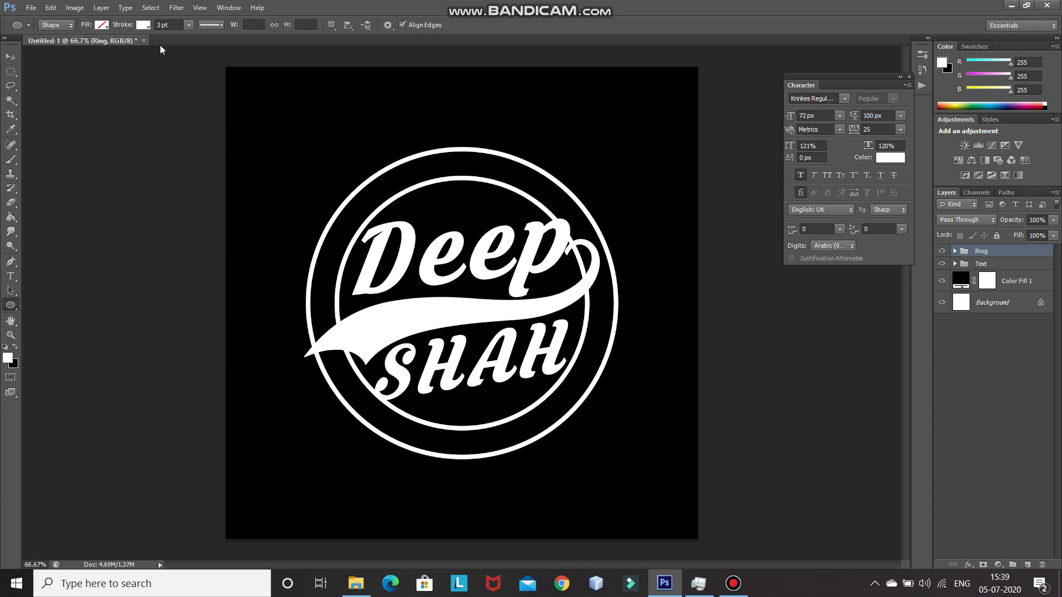
pyautogui.doubleClick(161, 25)
pyautogui.write('0.5')
pyautogui.click(214, 25)
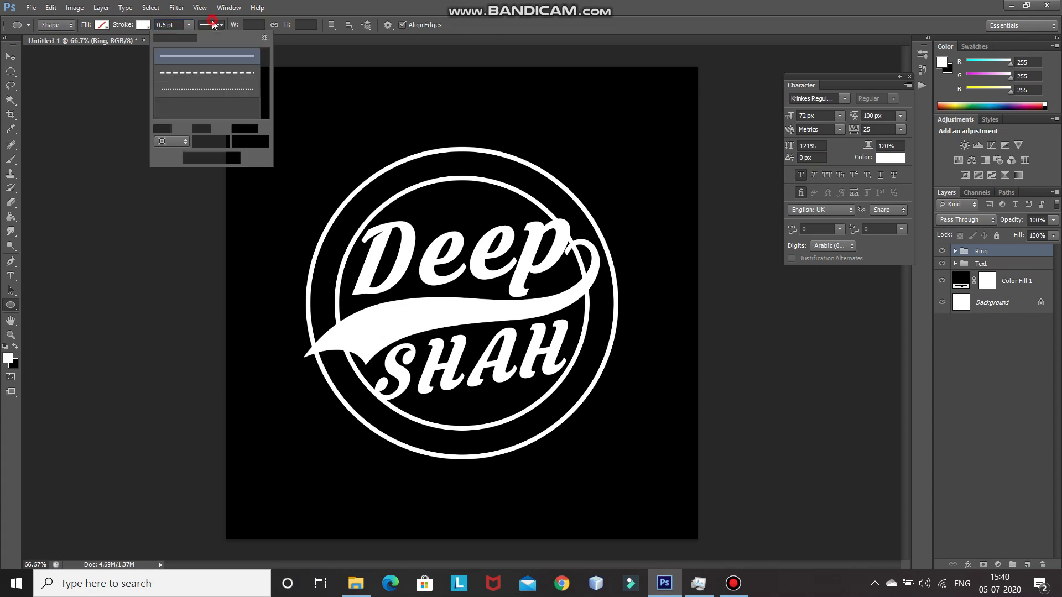
pyautogui.click(193, 78)
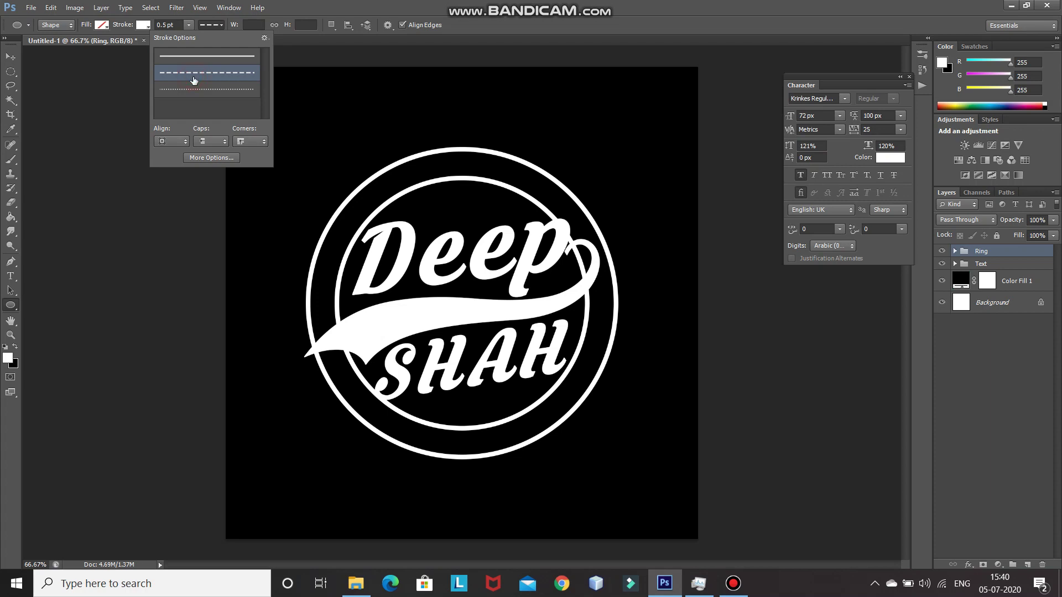
# Step: Create a 739 × 739 px dashed circle
pyautogui.click(281, 240)
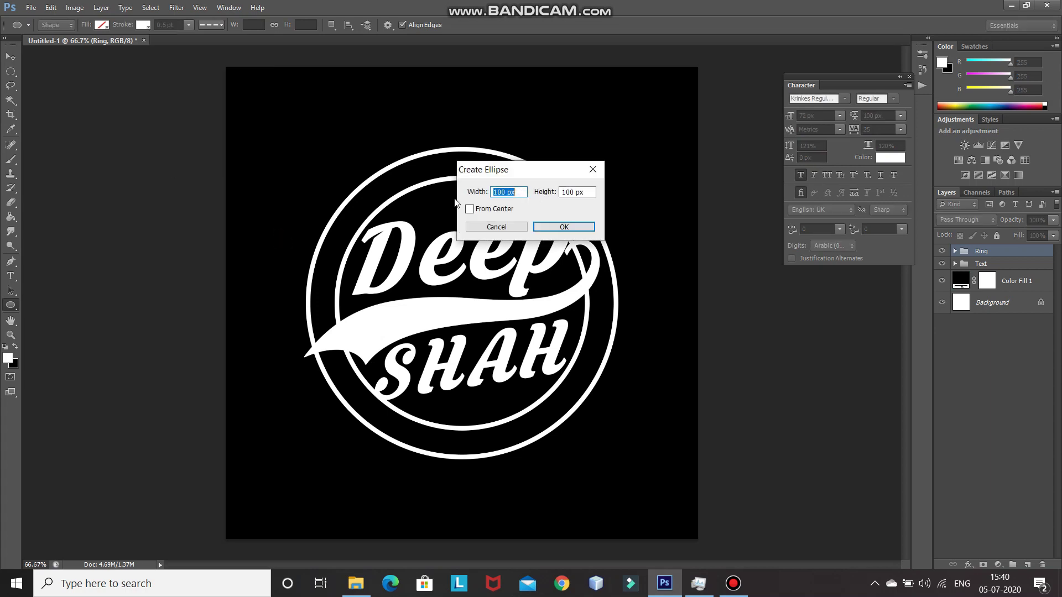
pyautogui.press('BackSpace')
pyautogui.write('739')
pyautogui.press('Tab')
pyautogui.write('739')
pyautogui.click(556, 226)
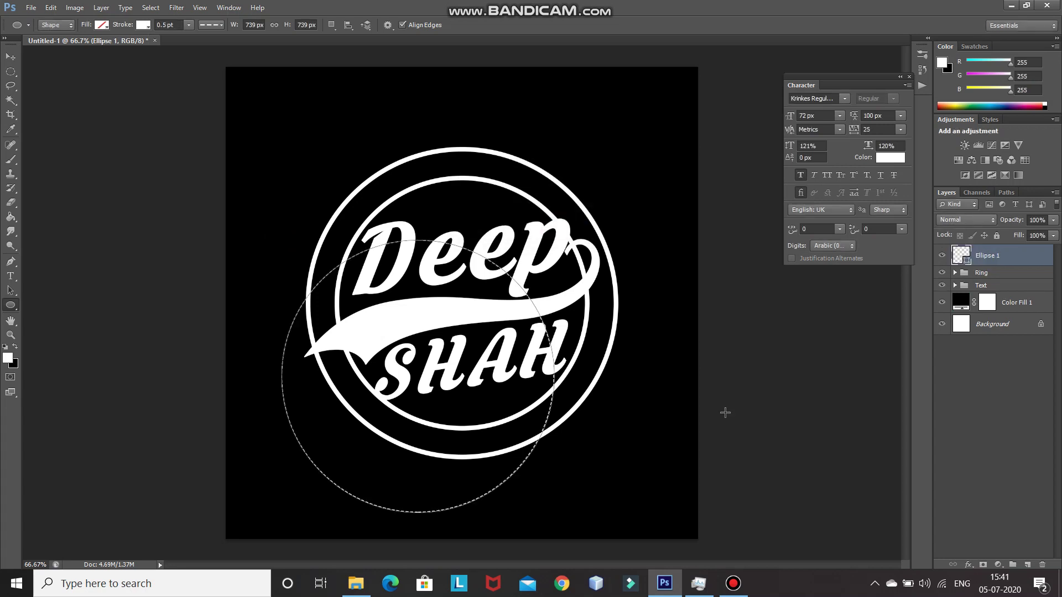
# Step: Centre the dashed circle vertically and horizontally on the canvas
pyautogui.keyDown('ctrl'); pyautogui.click(999, 325); pyautogui.keyUp('ctrl')
pyautogui.press('v')
pyautogui.click(244, 25)
pyautogui.click(288, 24)
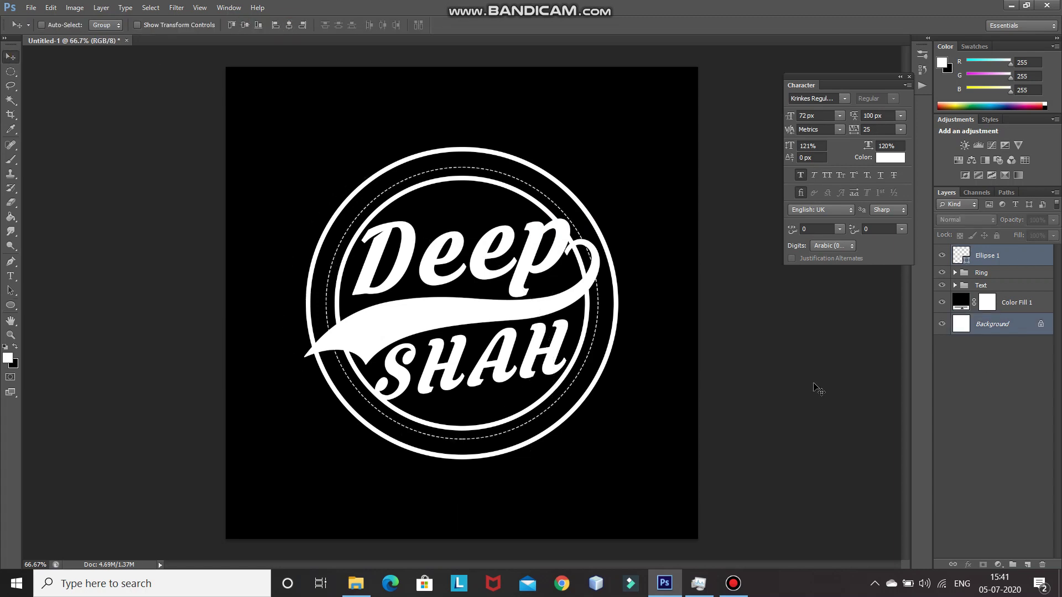
pyautogui.click(999, 259)
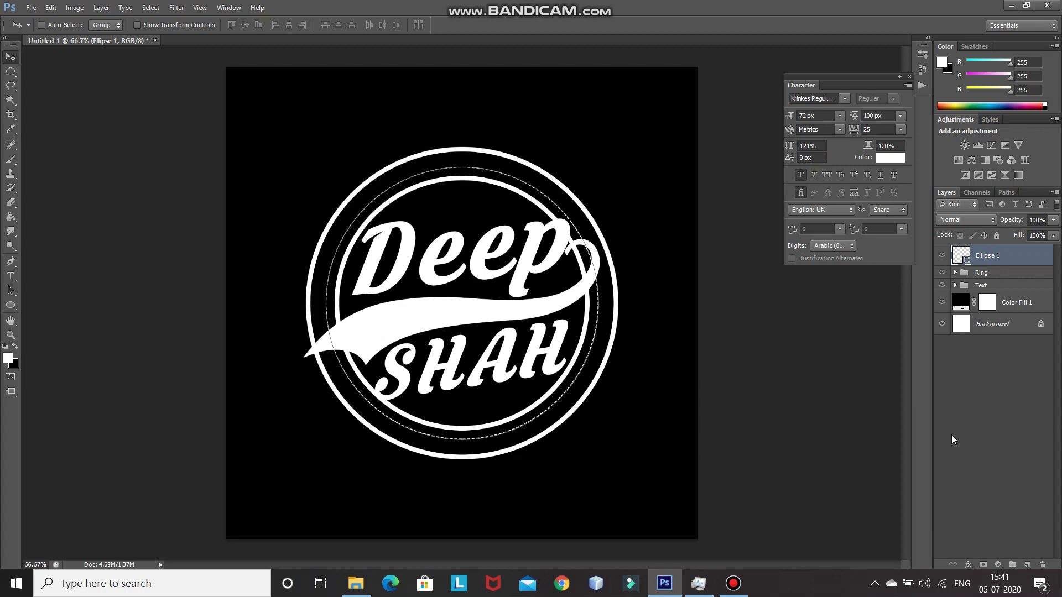
# Step: Rename the dashed circle layer to 'Inner Ring Dotted'
pyautogui.doubleClick(985, 256)
pyautogui.write('Inner Ring Dotted')
pyautogui.press('Return')
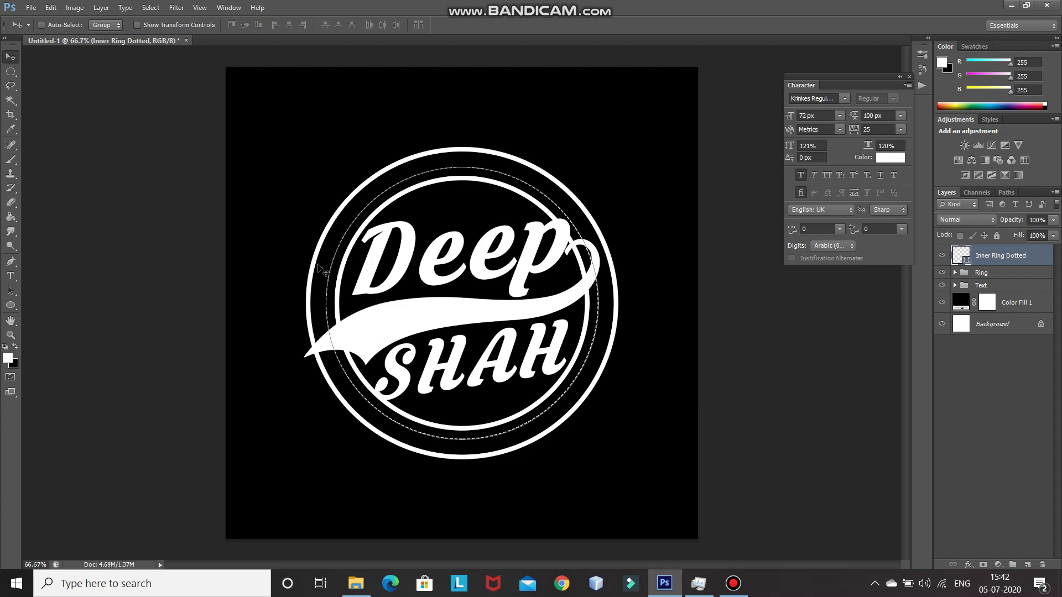
# Step: Create a 775 px dashed circle for the middle ring
pyautogui.click(10, 305)
pyautogui.click(271, 206)
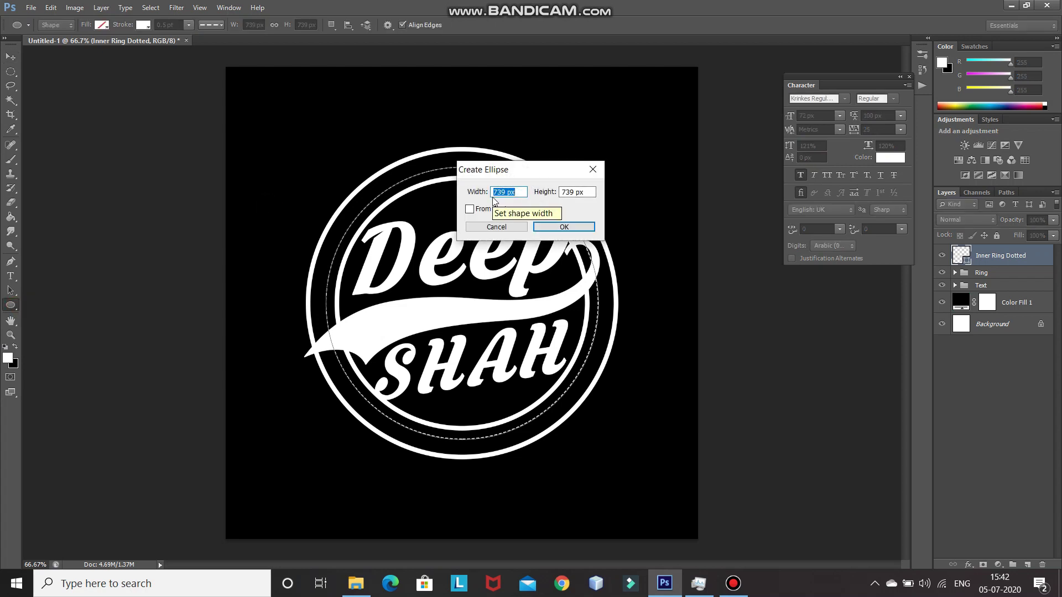
pyautogui.click(508, 190)
pyautogui.press('BackSpace')
pyautogui.press('BackSpace')
pyautogui.press('BackSpace')
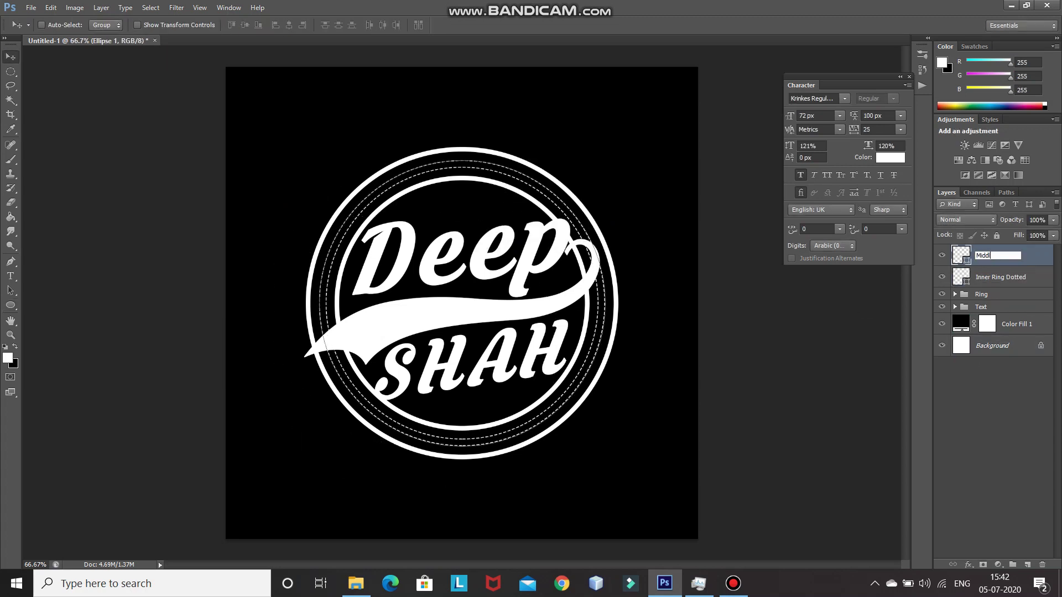
pyautogui.click(518, 203)
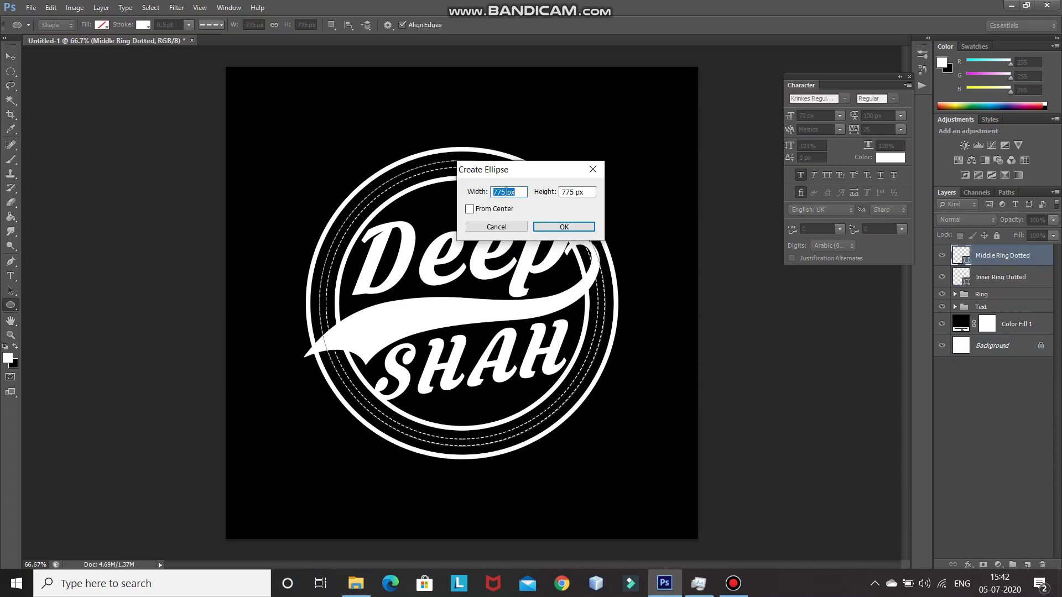
# Step: Make the outer dashed ring 820 × 820 px and group all three dashed rings
pyautogui.write('820')
pyautogui.press('Tab')
pyautogui.write('820')
pyautogui.press('Return')
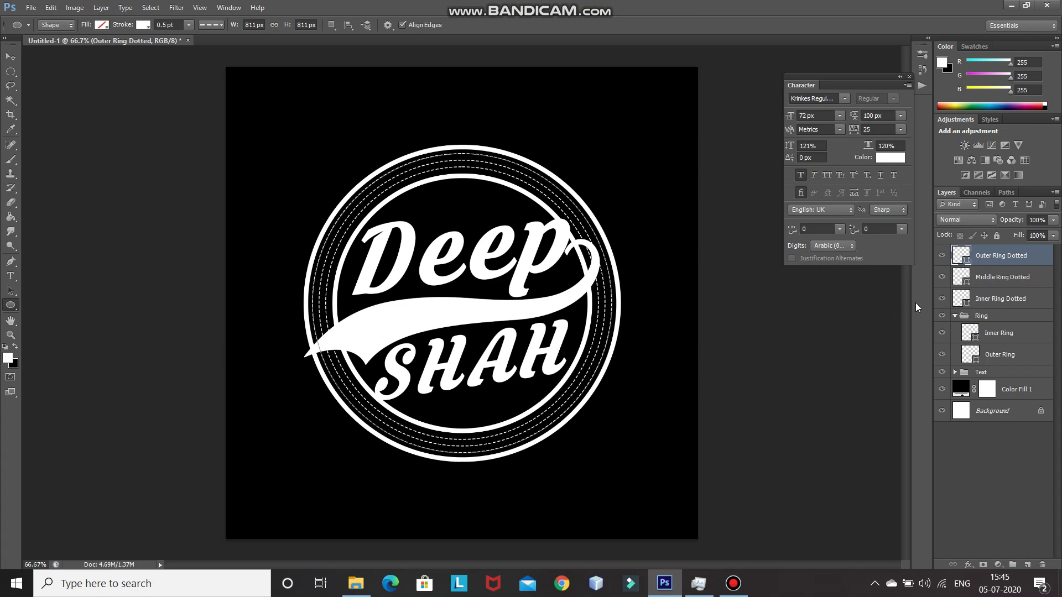
pyautogui.keyDown('shift'); pyautogui.click(1005, 300); pyautogui.keyUp('shift')
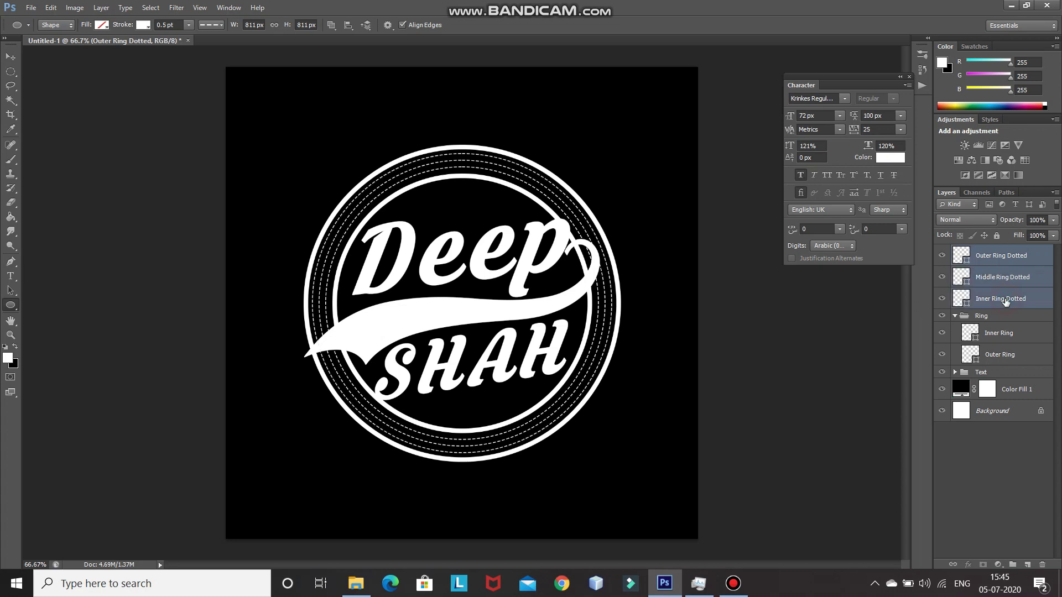
pyautogui.hotkey('ctrl', 'g')
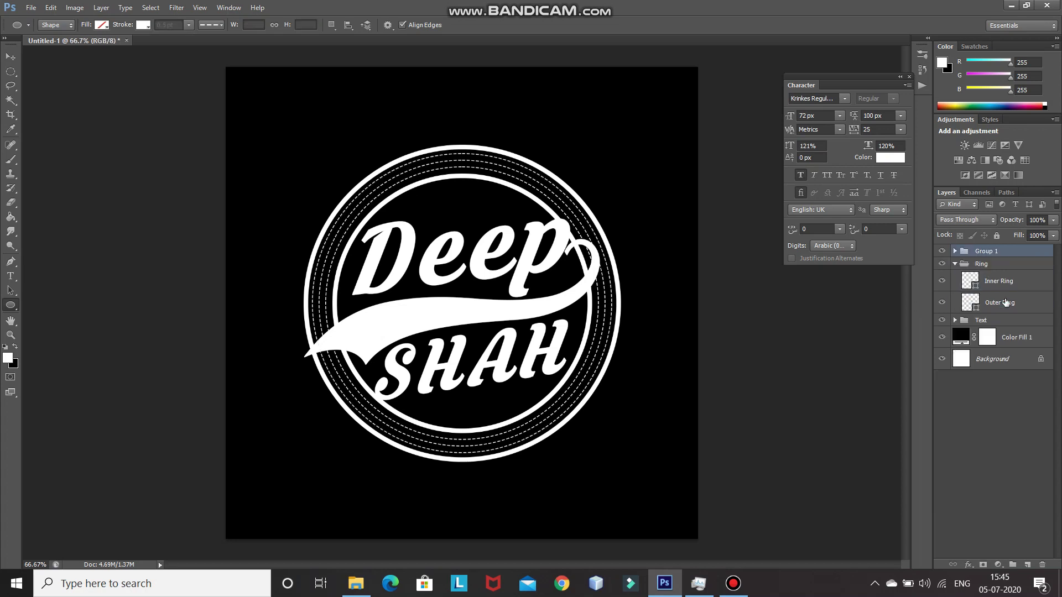
# Step: Rename the dashed-ring group to 'Ring Dotted'
pyautogui.doubleClick(985, 252)
pyautogui.write('Ring Dotted')
pyautogui.press('Return')
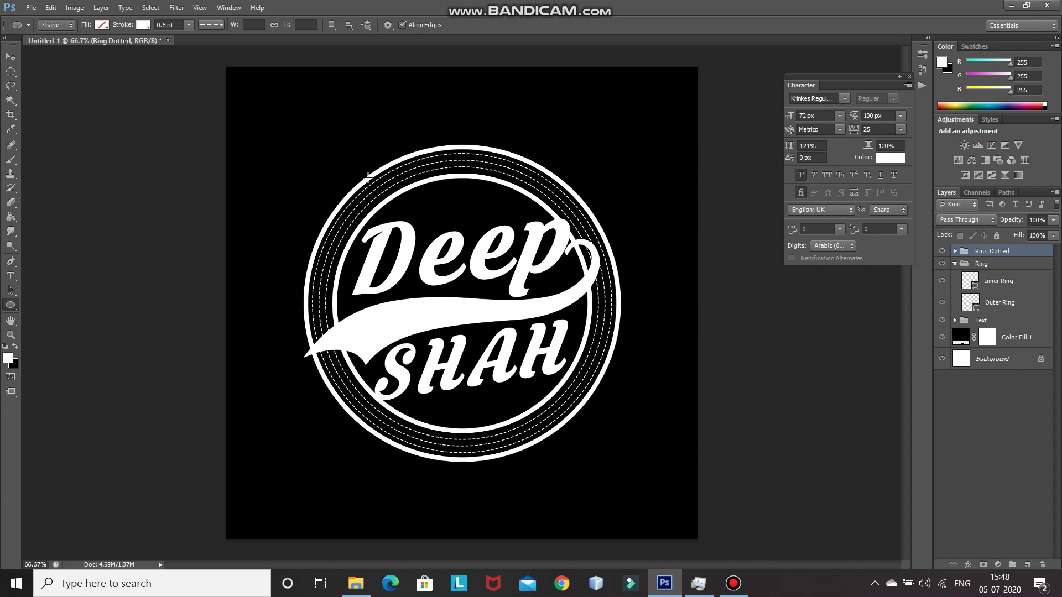
# Step: Change the ellipse outline from 0.5 pt dashed to 3 pt solid
pyautogui.click(166, 25)
pyautogui.press('BackSpace')
pyautogui.press('BackSpace')
pyautogui.press('BackSpace')
pyautogui.write('3')
pyautogui.click(210, 25)
pyautogui.click(210, 53)
# Step: Add a 591 × 591 px solid ring and centre it on the canvas
pyautogui.click(304, 187)
pyautogui.click(507, 191)
pyautogui.press('BackSpace')
pyautogui.press('BackSpace')
pyautogui.press('BackSpace')
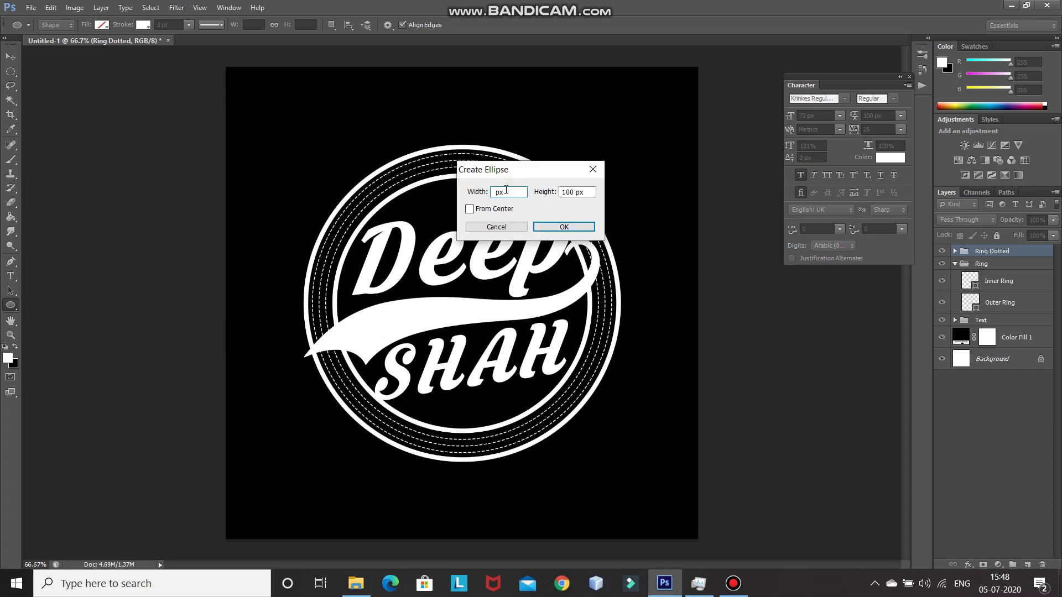
pyautogui.write('591')
pyautogui.press('Tab')
pyautogui.write('591')
pyautogui.click(564, 226)
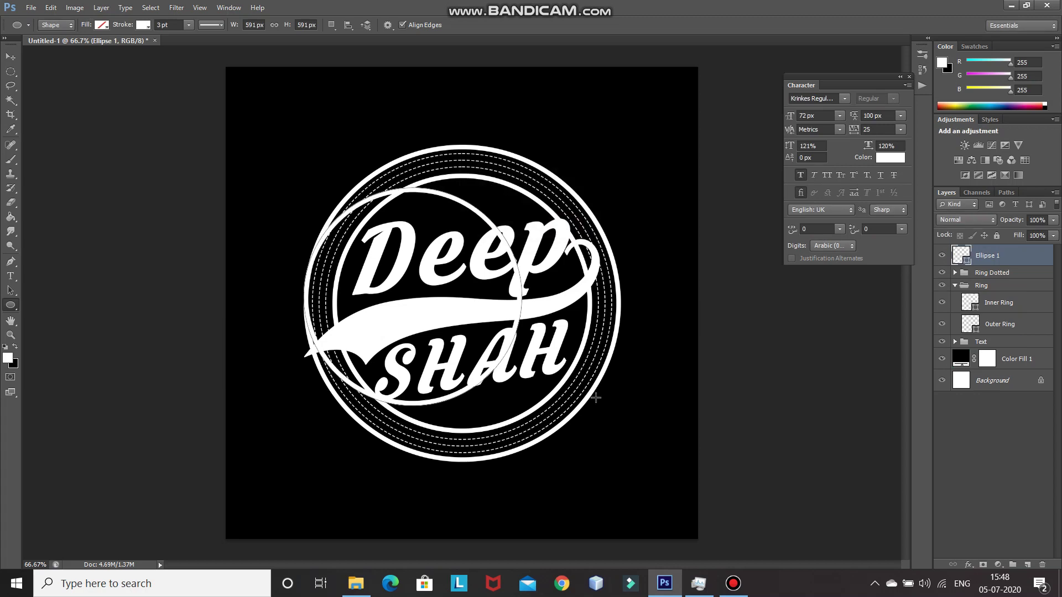
pyautogui.keyDown('ctrl'); pyautogui.click(996, 381); pyautogui.keyUp('ctrl')
pyautogui.press('v')
pyautogui.click(288, 25)
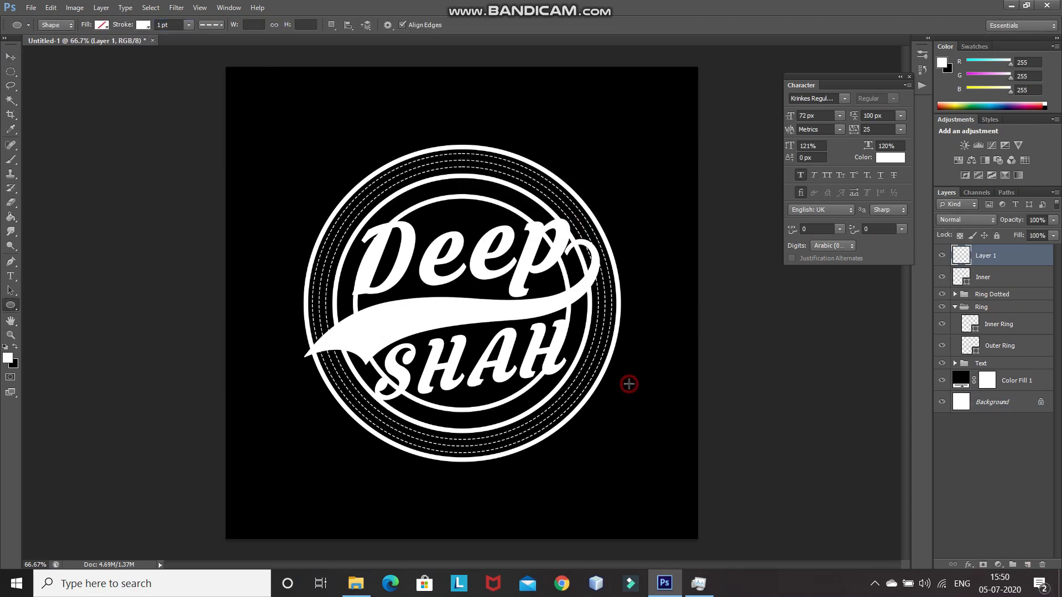
# Step: Add a 470 × 470 px circle and centre it on the canvas
pyautogui.click(628, 384)
pyautogui.press('BackSpace')
pyautogui.write('470')
pyautogui.press('Tab')
pyautogui.write('470')
pyautogui.click(549, 225)
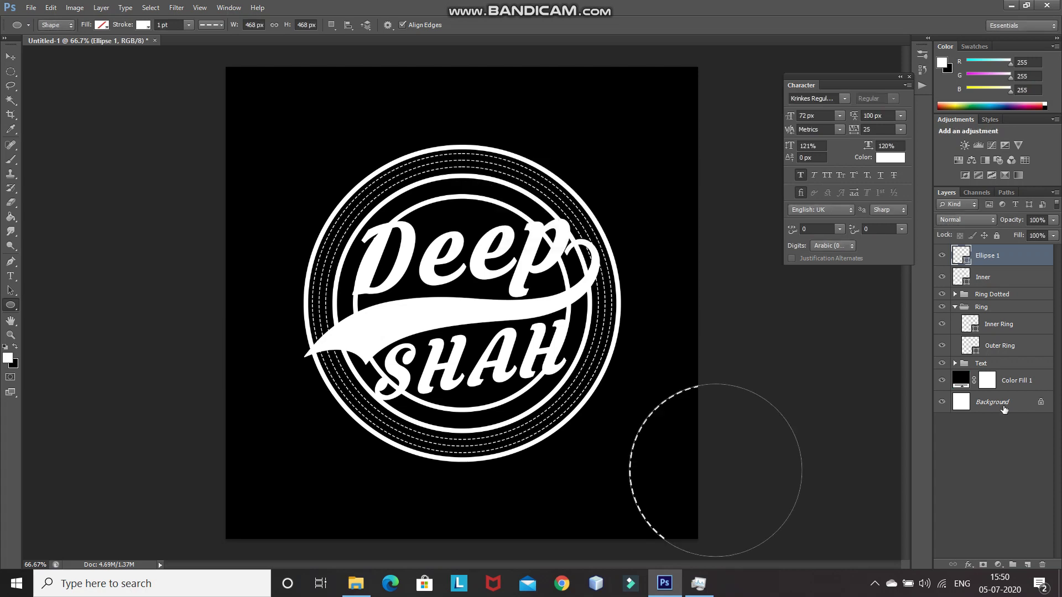
pyautogui.keyDown('ctrl'); pyautogui.click(996, 402); pyautogui.keyUp('ctrl')
pyautogui.press('v')
pyautogui.click(245, 25)
pyautogui.click(1001, 255)
# Step: Rename the 470 px circle 'Inner Dotted' and group it with the Inner layer
pyautogui.doubleClick(990, 255)
pyautogui.write('Inner Dotted')
pyautogui.press('Return')
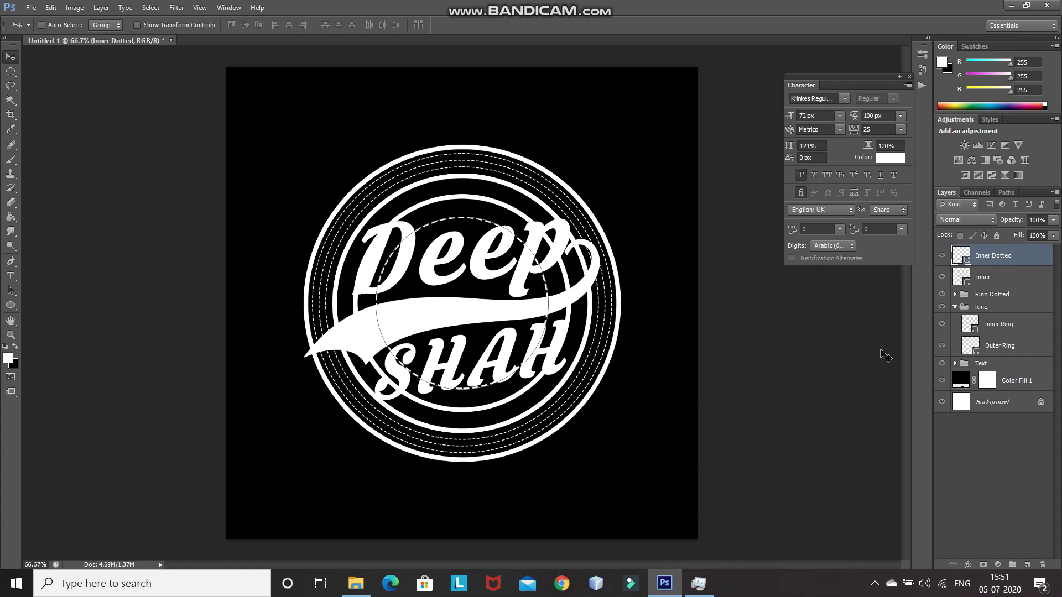
pyautogui.keyDown('ctrl'); pyautogui.click(985, 277); pyautogui.keyUp('ctrl')
pyautogui.hotkey('ctrl', 'g')
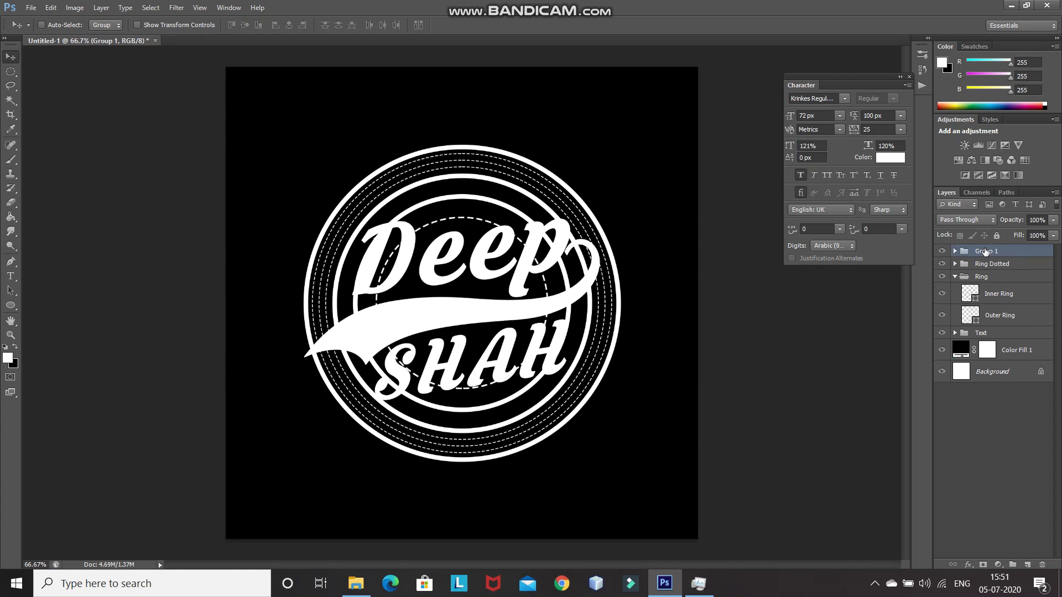
# Step: Rename the new group Inner
pyautogui.doubleClick(985, 251)
pyautogui.write('Inner')
pyautogui.press('Return')
# Step: Group Inner, Ring Dotted and Ring into 'Ellipse', and move the Text group above it
pyautogui.keyDown('shift'); pyautogui.click(999, 278); pyautogui.keyUp('shift')
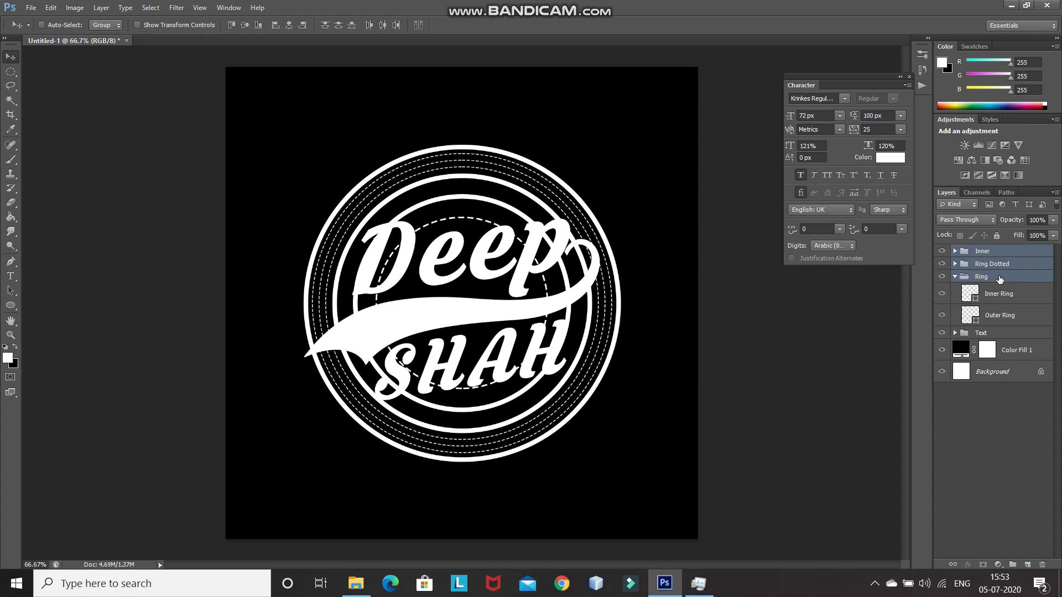
pyautogui.hotkey('ctrl', 'g')
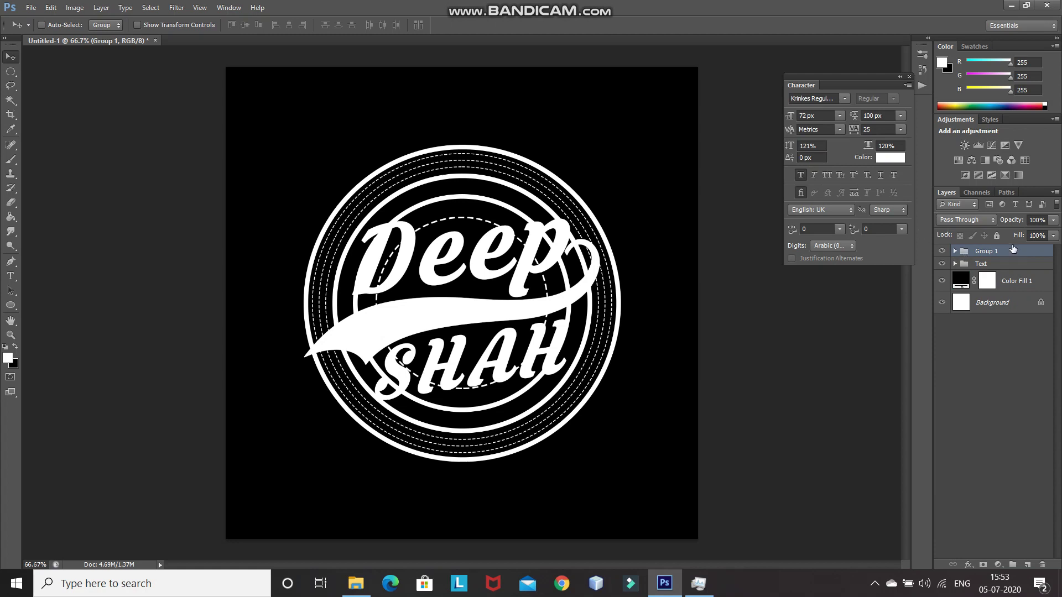
pyautogui.doubleClick(986, 251)
pyautogui.write('Ellipse')
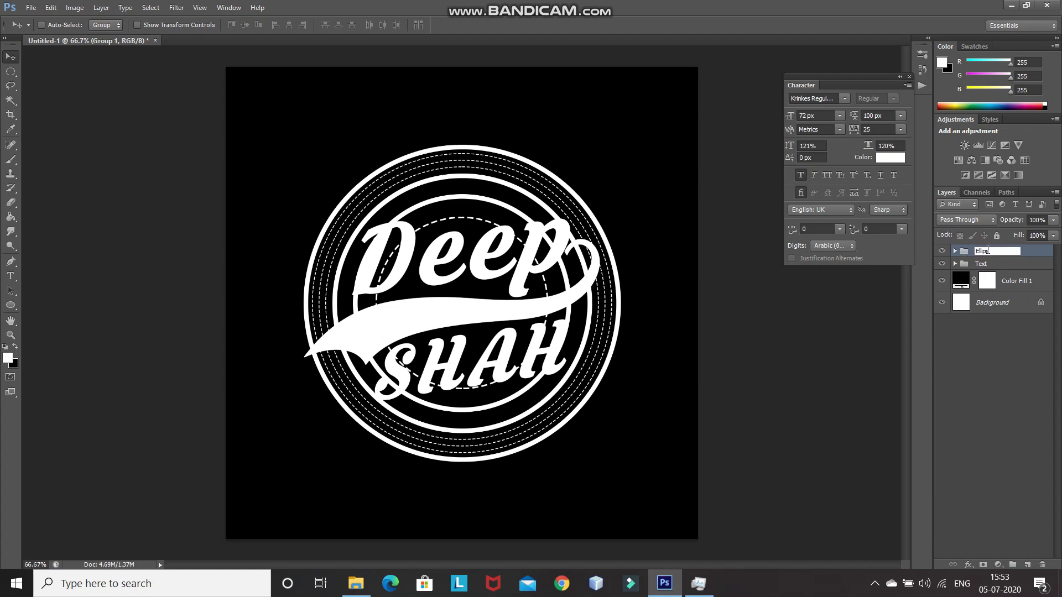
pyautogui.press('Return')
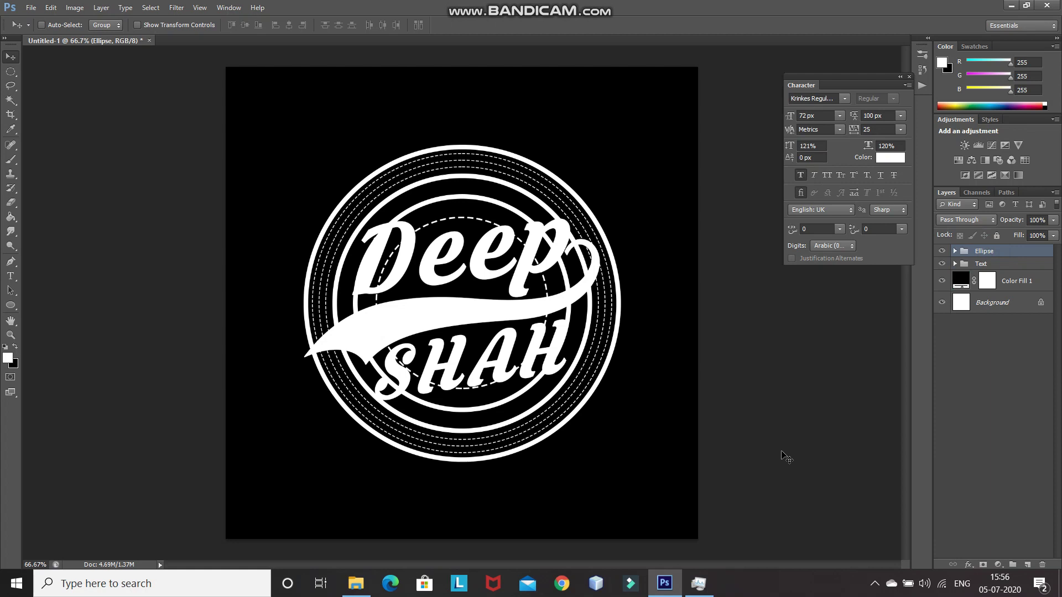
pyautogui.click(992, 263)
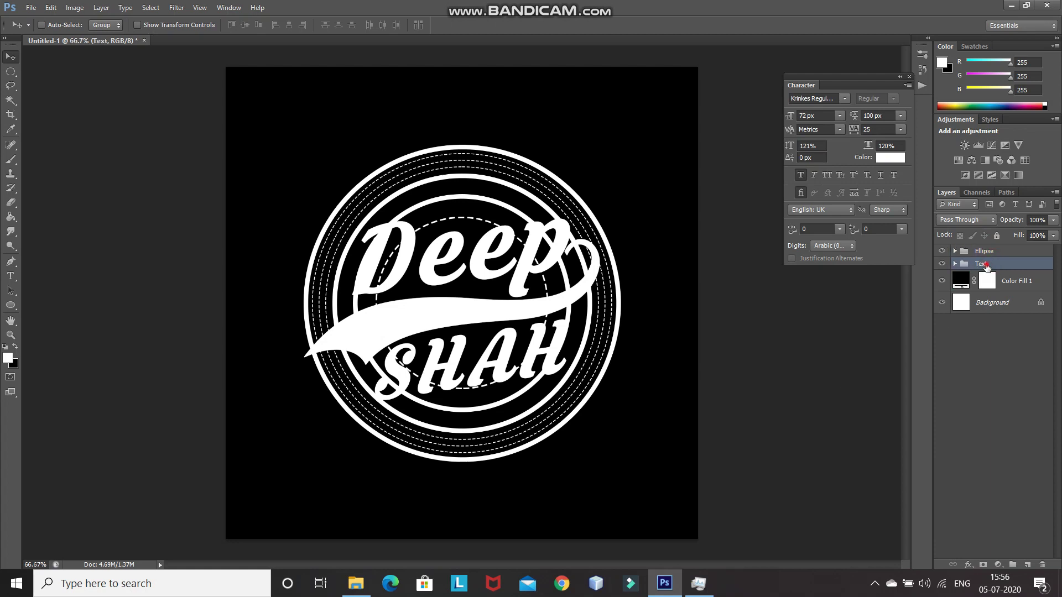
pyautogui.moveTo(985, 266); pyautogui.dragTo(987, 246)
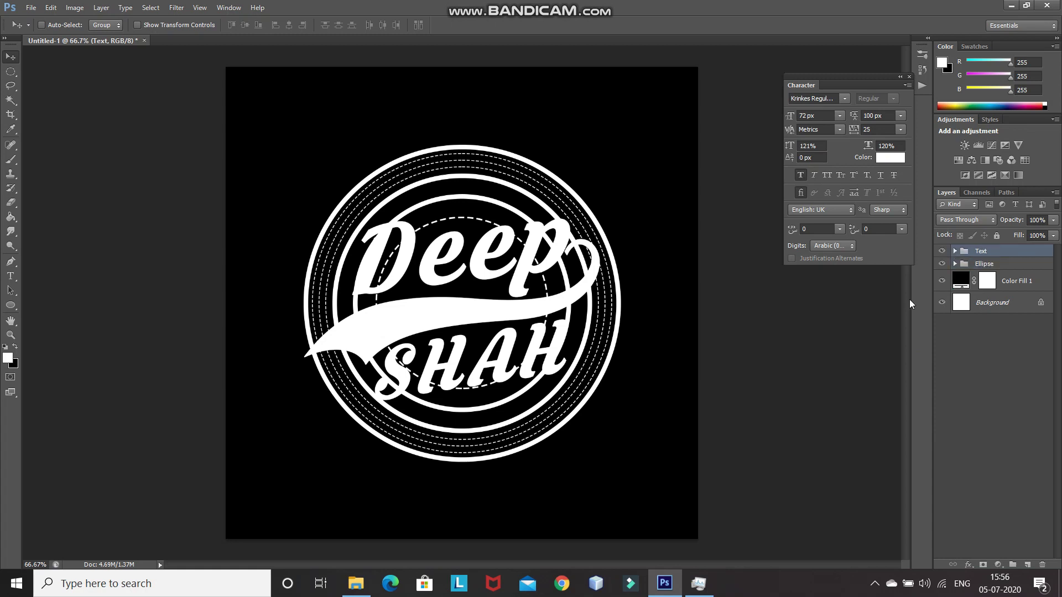
# Step: Add a 15 px Outside Stroke layer effect to the Text group
pyautogui.click(967, 564)
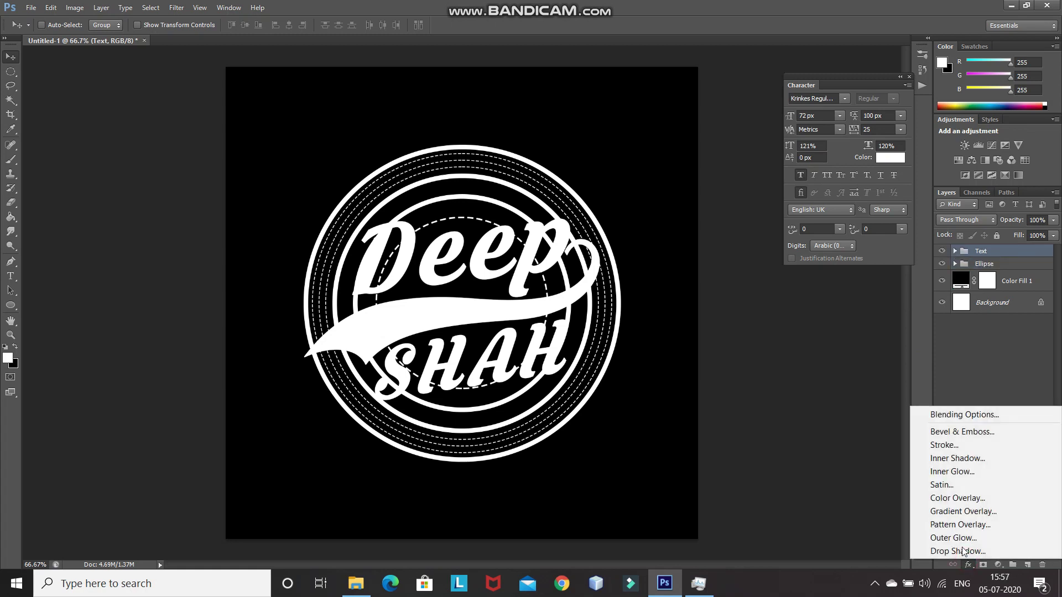
pyautogui.click(944, 447)
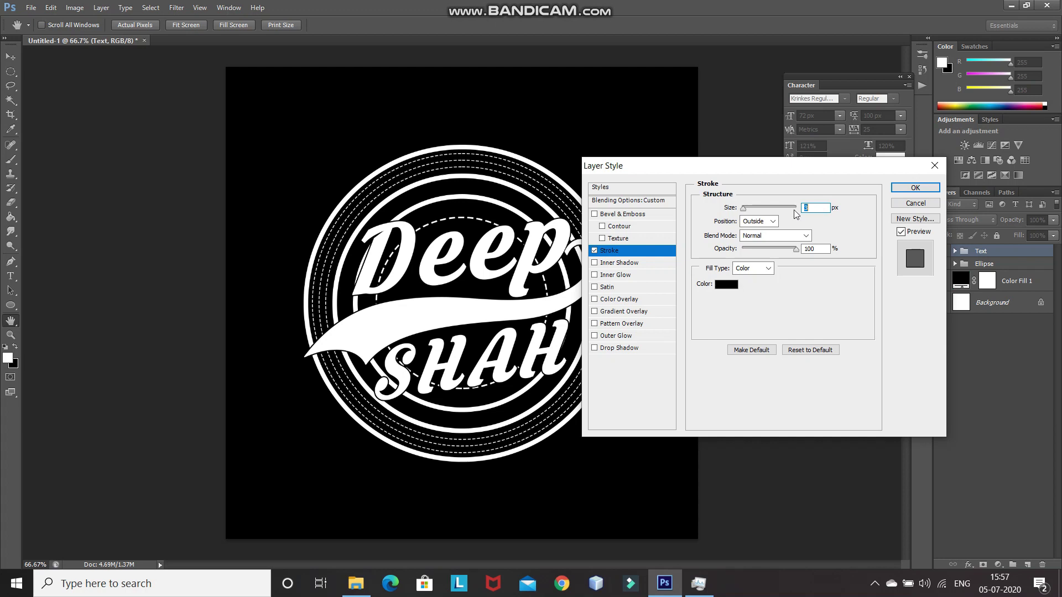
pyautogui.press('BackSpace')
pyautogui.write('15')
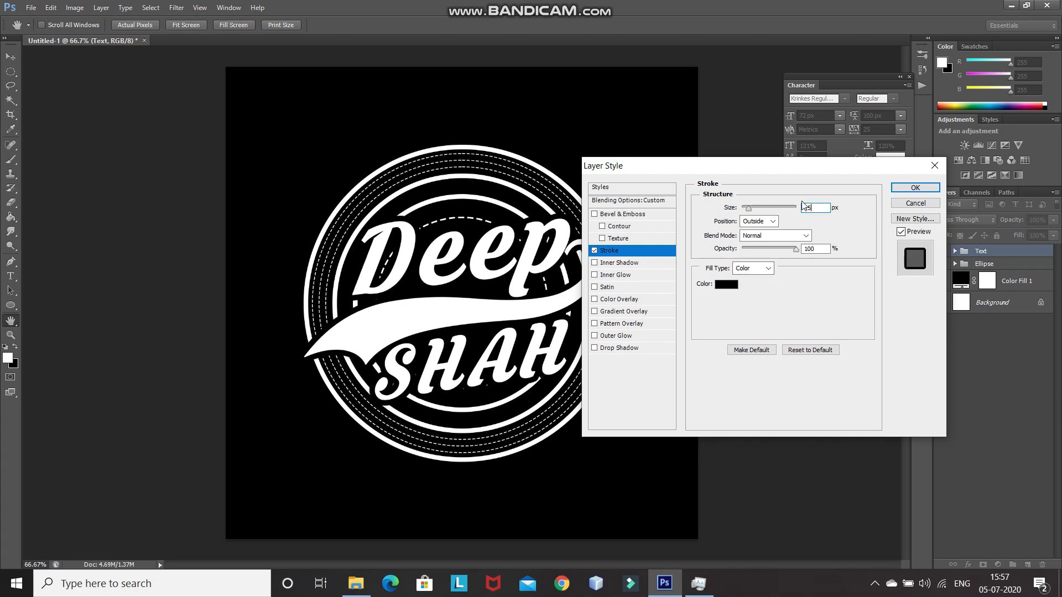
pyautogui.click(768, 223)
pyautogui.click(755, 229)
pyautogui.click(913, 188)
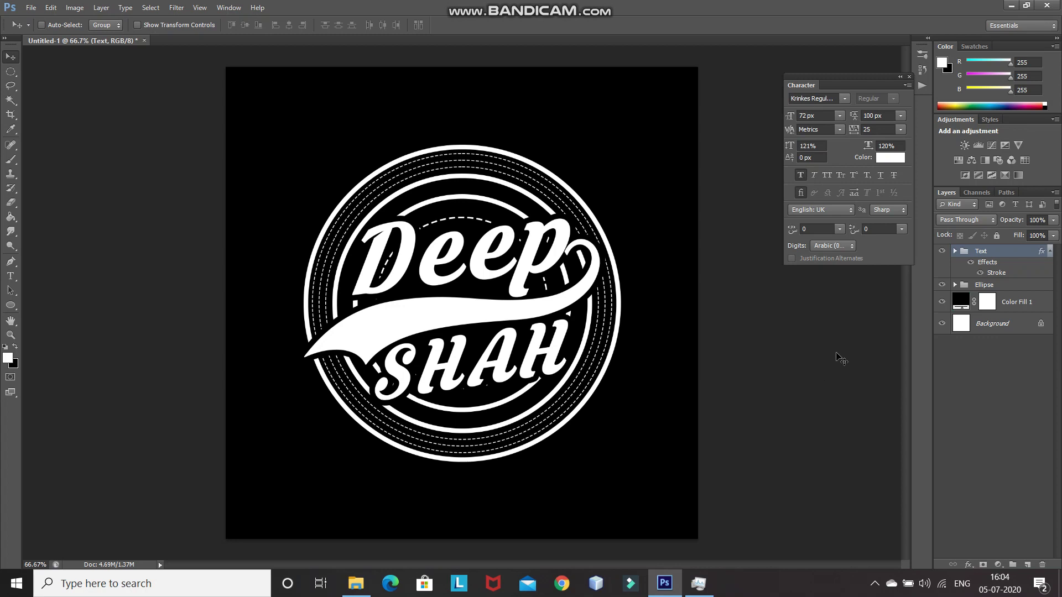
# Step: Create the layer Text's Outer Stroke from the effect, load its outline as a selection, and select Ellipse
pyautogui.rightClick(988, 264)
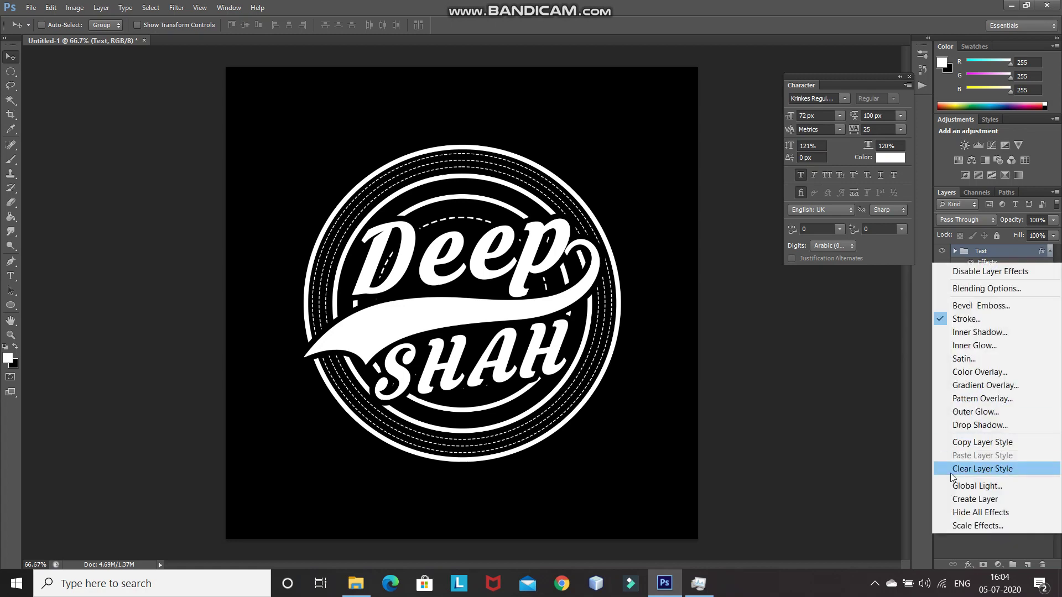
pyautogui.click(948, 499)
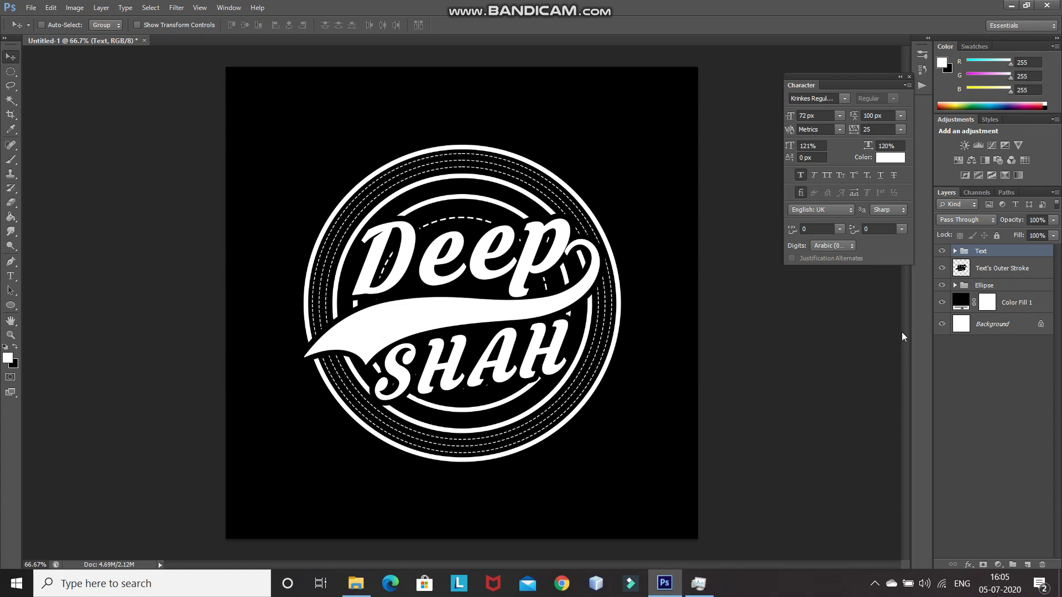
pyautogui.keyDown('ctrl'); pyautogui.click(961, 269); pyautogui.keyUp('ctrl')
pyautogui.click(1029, 287)
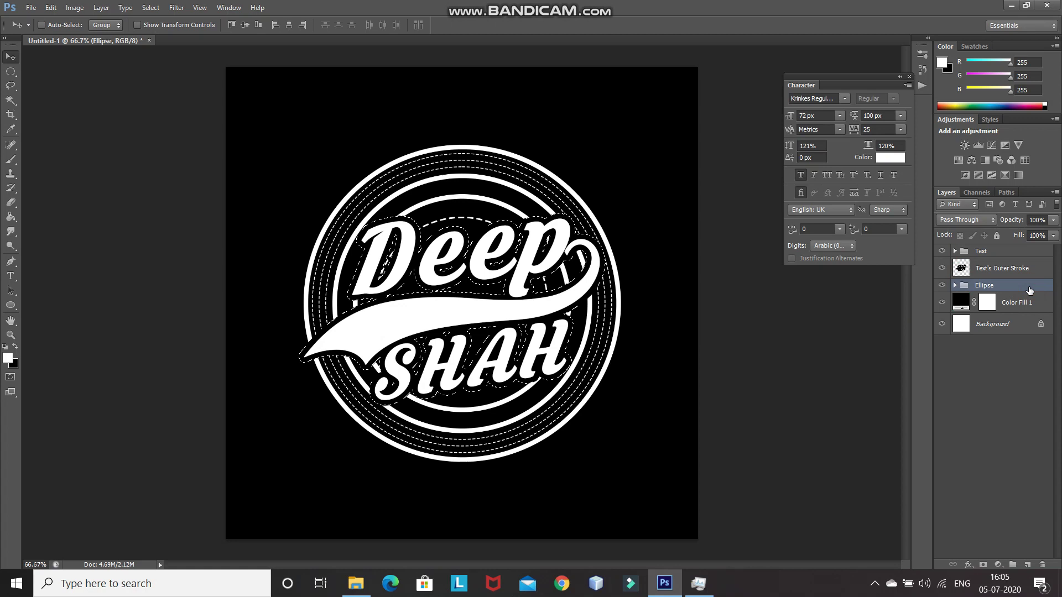
# Step: Add an inverted text-outline mask to the Ellipse group, then expand the Ellipse and Ring groups
pyautogui.click(984, 564)
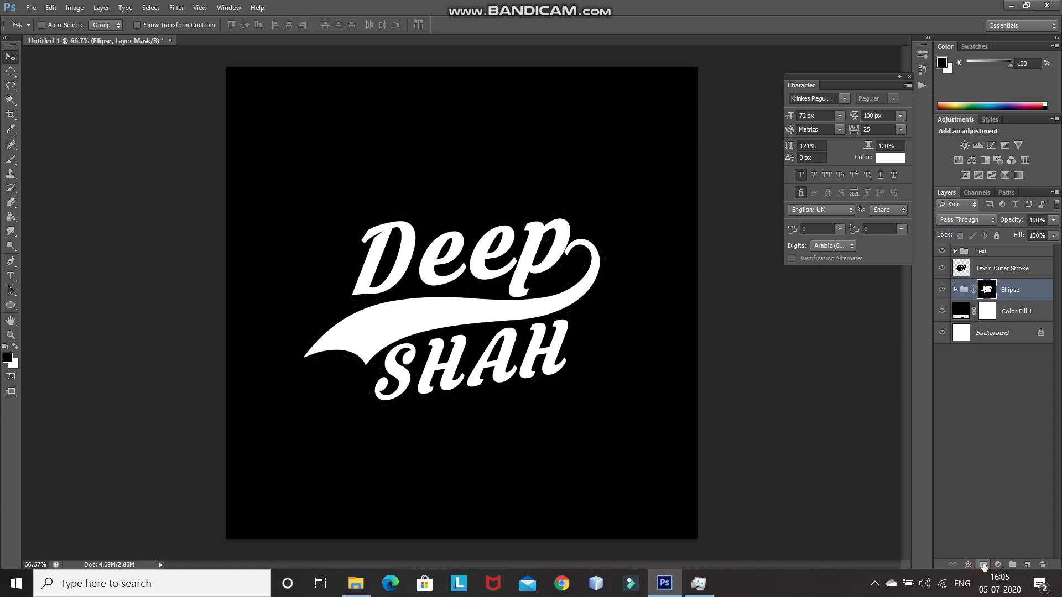
pyautogui.hotkey('ctrl', 'i')
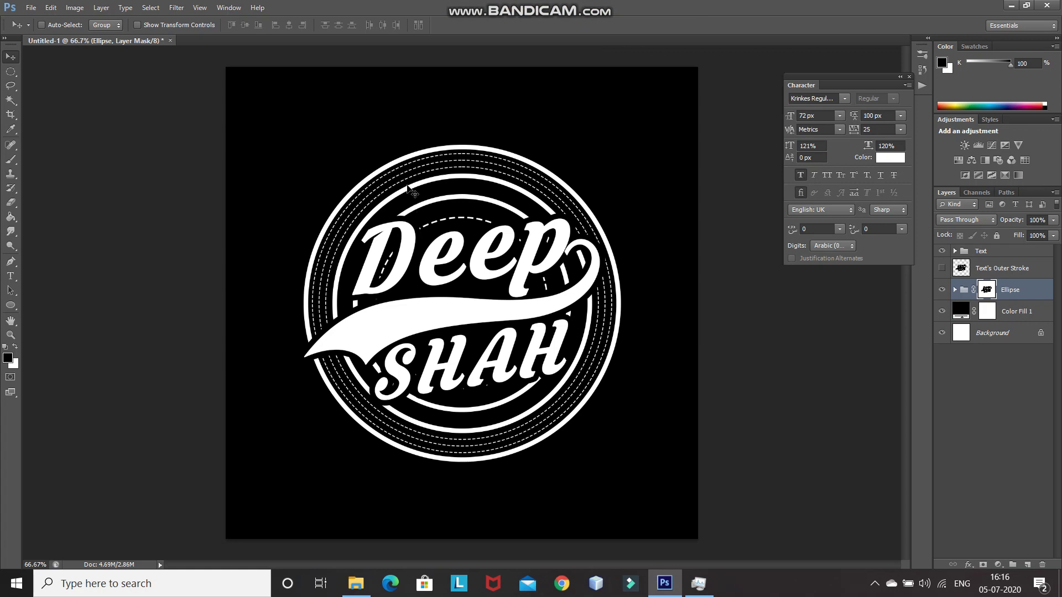
pyautogui.click(955, 290)
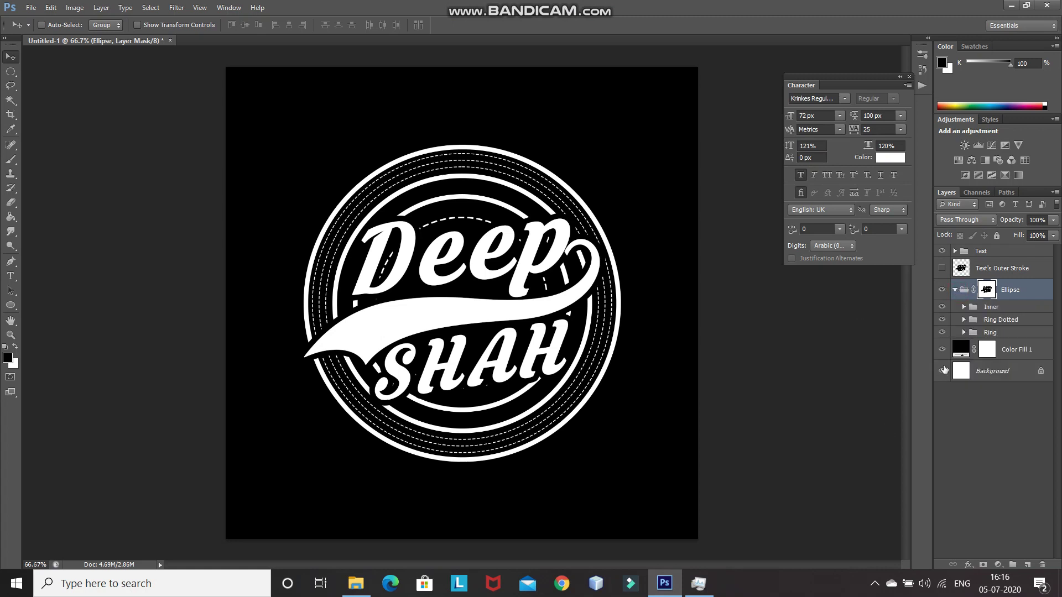
pyautogui.click(963, 334)
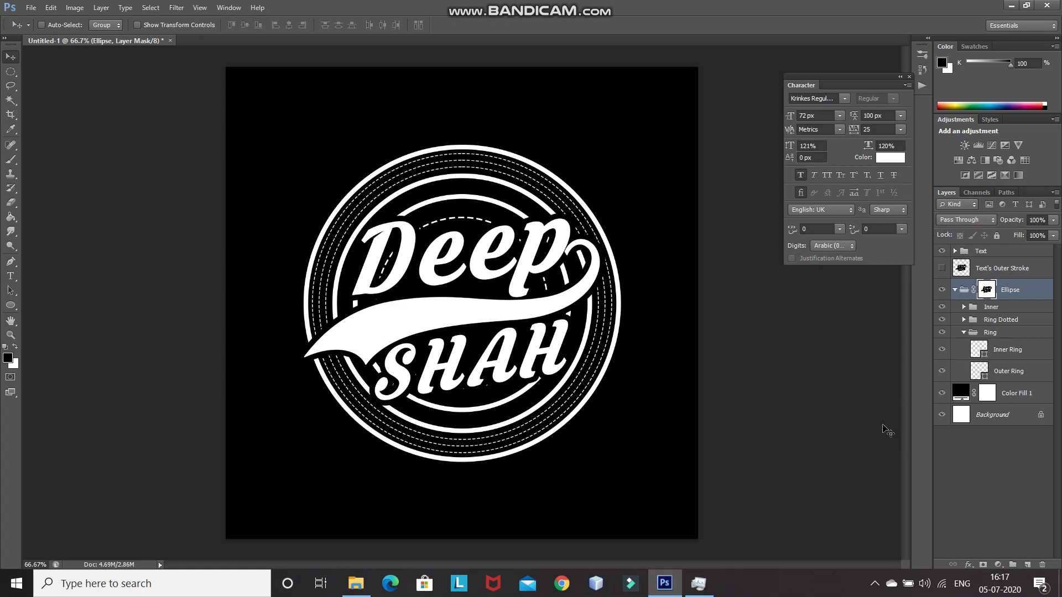
# Step: Select the Inner Ring layer and set the Horizontal Type Tool font to Times New Roman
pyautogui.keyDown('ctrl'); pyautogui.click(971, 347); pyautogui.keyUp('ctrl')
pyautogui.click(10, 276)
pyautogui.click(47, 275)
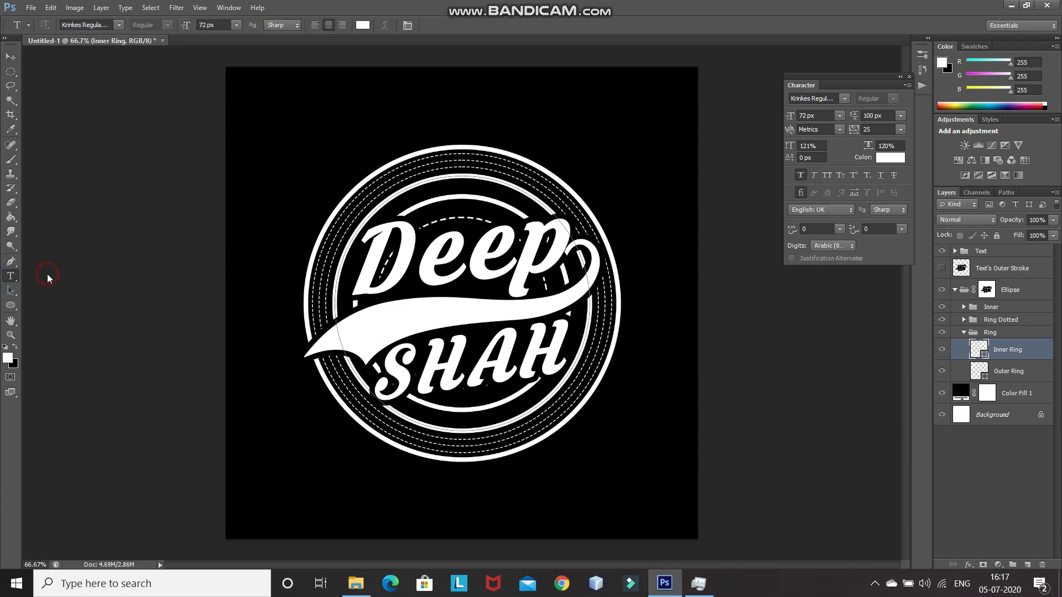
pyautogui.click(118, 26)
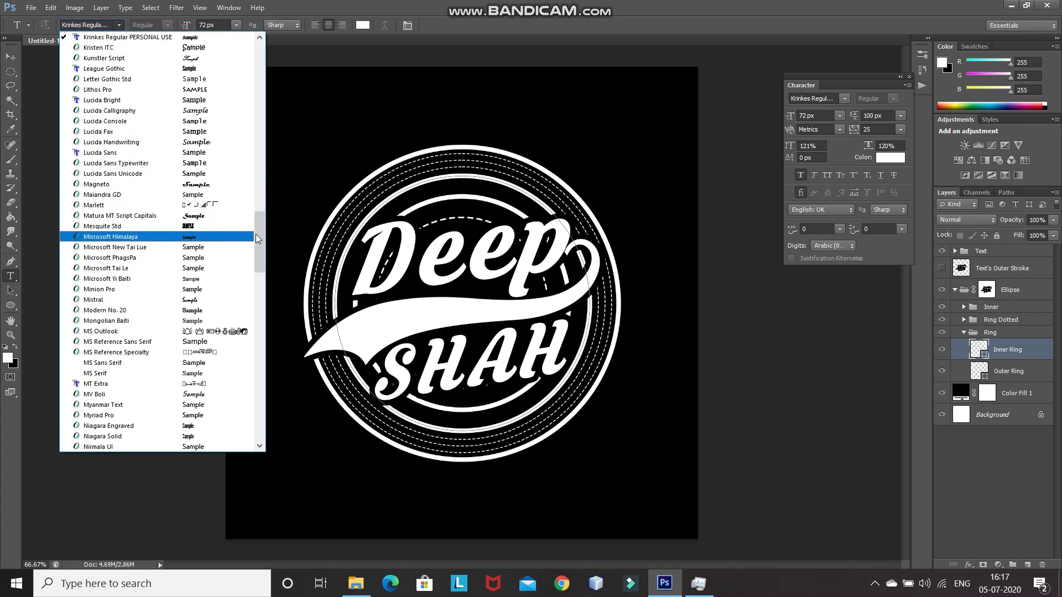
pyautogui.moveTo(261, 239); pyautogui.dragTo(263, 303)
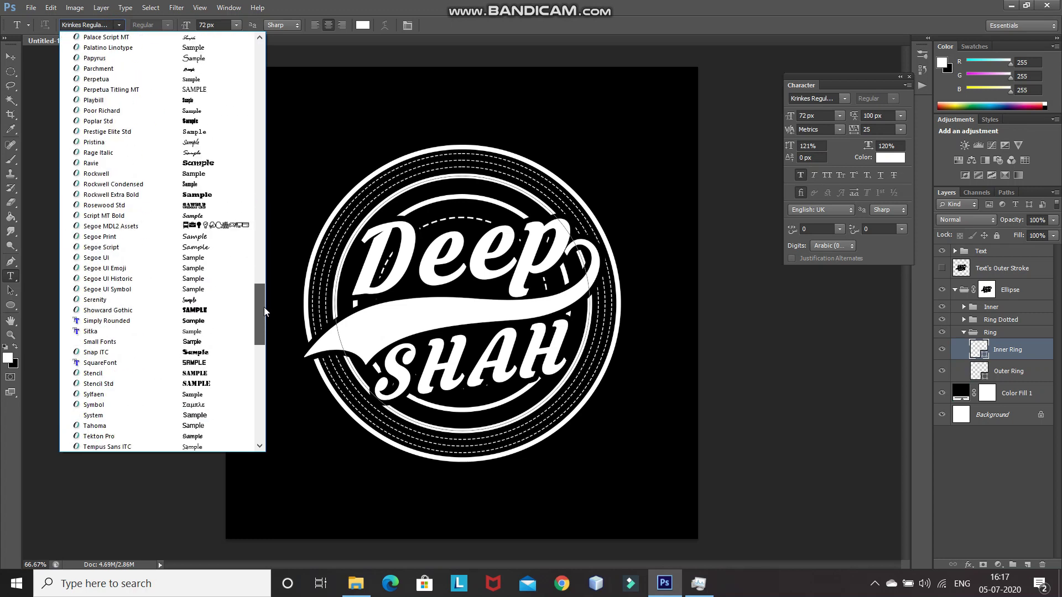
pyautogui.click(187, 416)
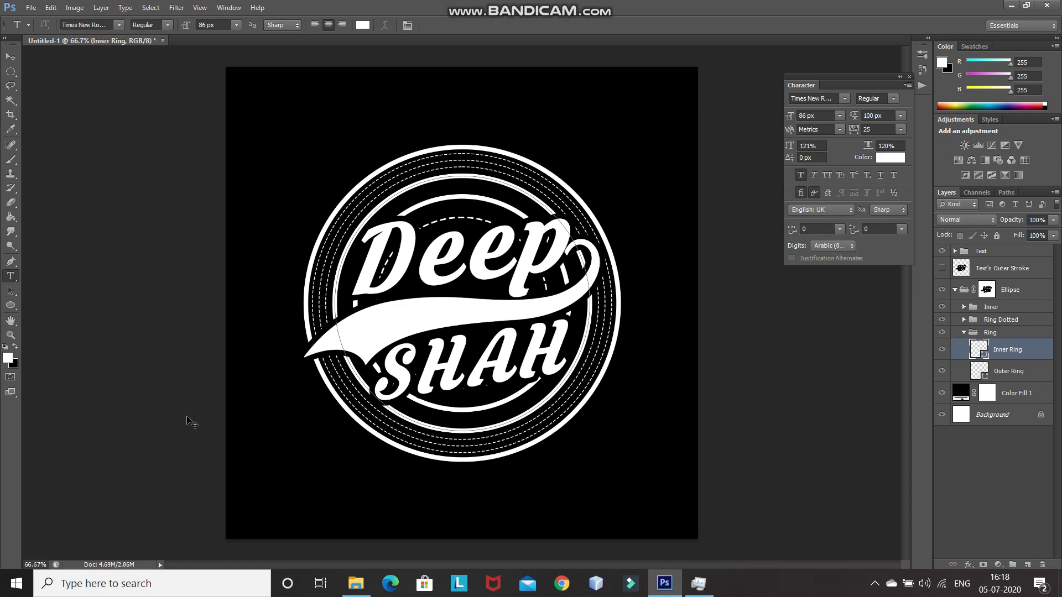
# Step: Show the rulers and place a vertical guide at the canvas centre, X 640 px
pyautogui.hotkey('ctrl', 'r')
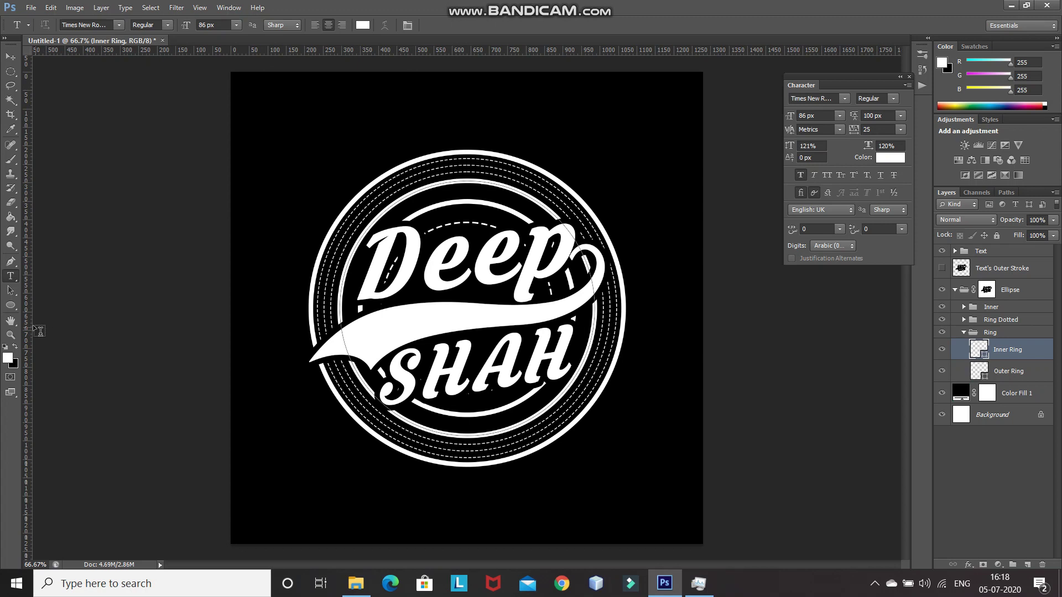
pyautogui.moveTo(29, 323); pyautogui.dragTo(466, 319)
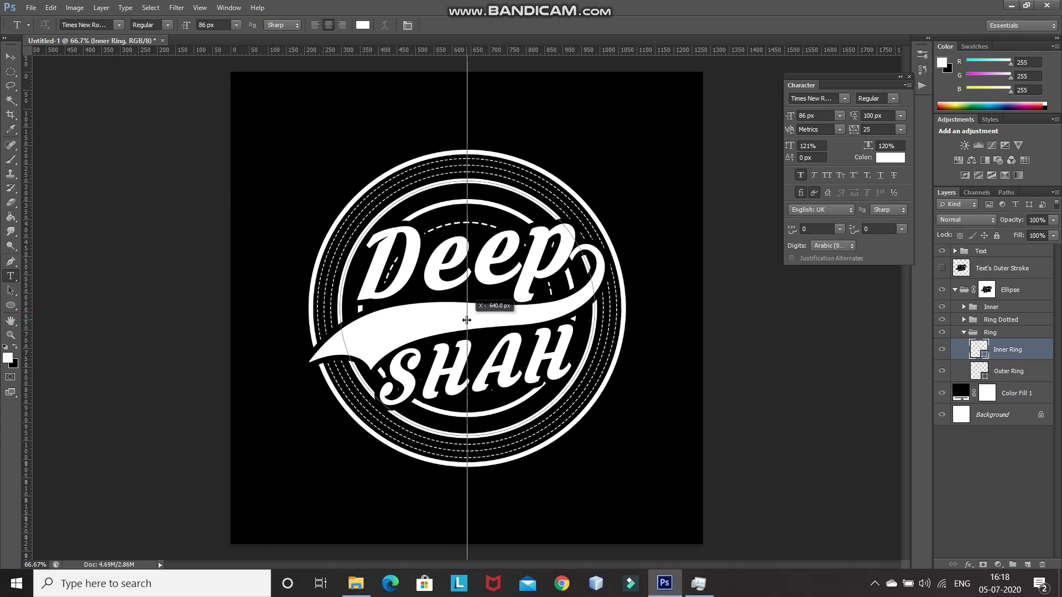
pyautogui.moveTo(467, 320); pyautogui.dragTo(466, 319)
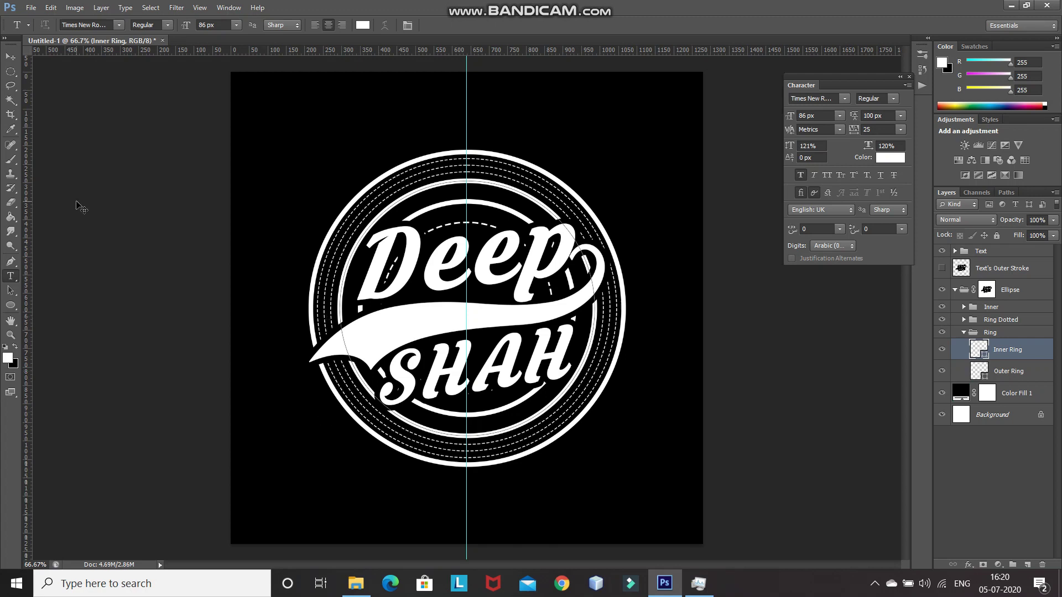
pyautogui.hotkey('ctrl', '+')
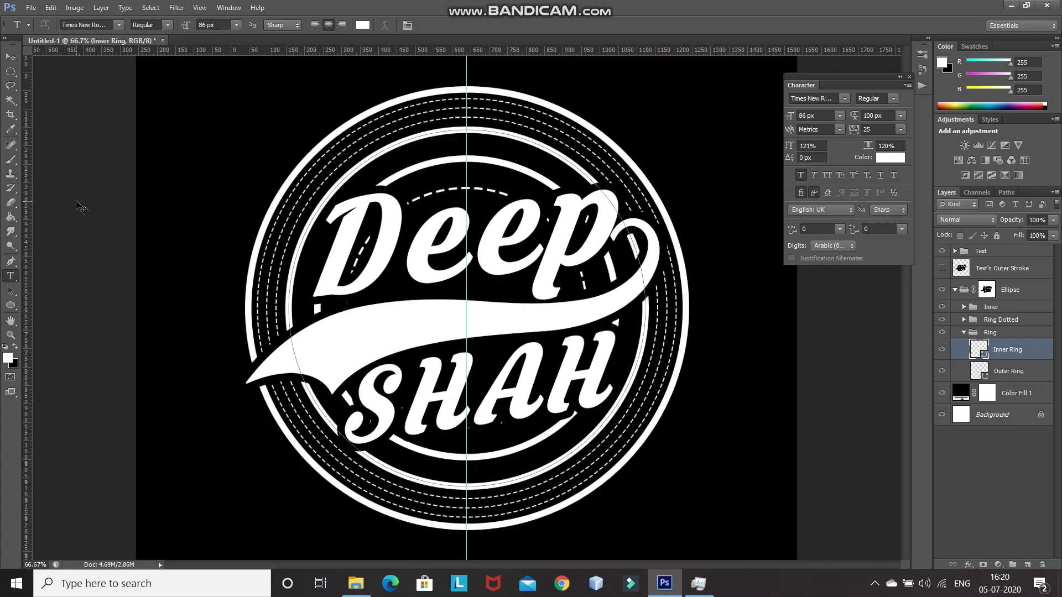
# Step: Type PHOTOSHOP on the Inner Ring path and slide it to the top centre of the ring
pyautogui.hotkey('ctrl', '+')
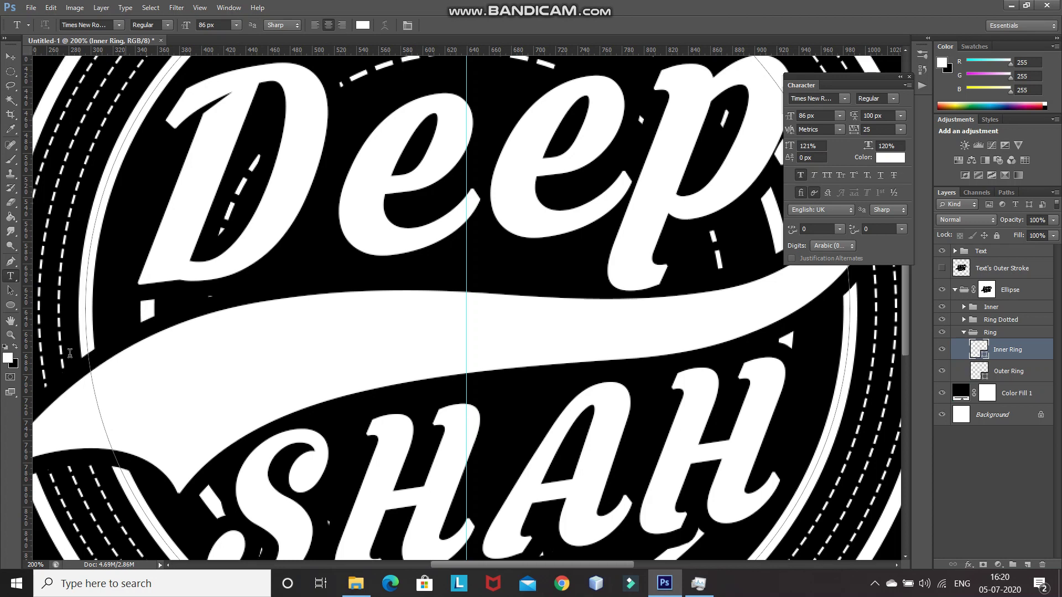
pyautogui.scroll(5, 451, 249)
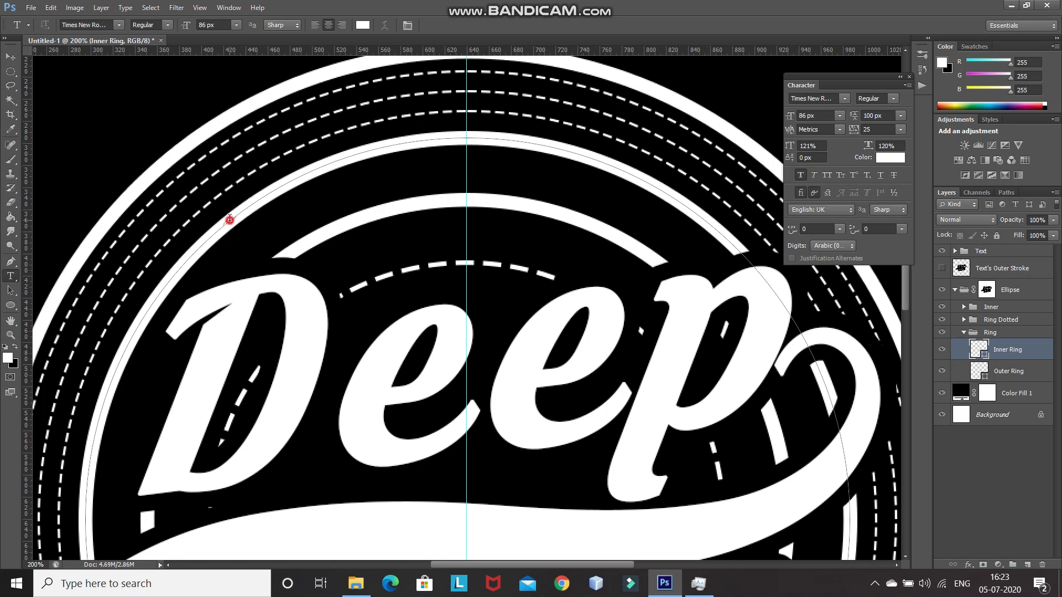
pyautogui.write('PHOTOSHOP')
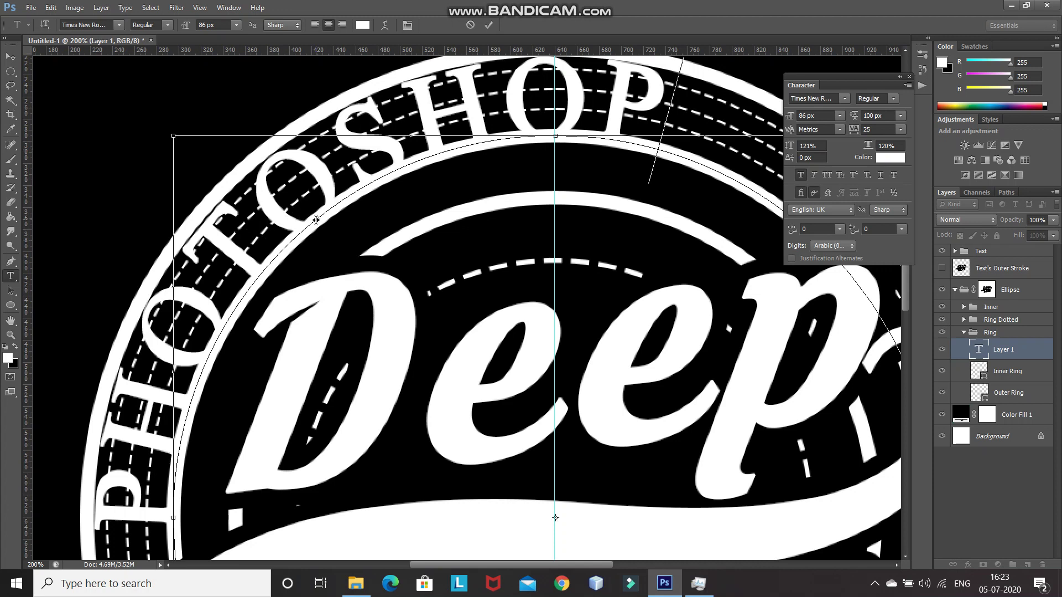
pyautogui.moveTo(317, 219)
pyautogui.mouseDown()
pyautogui.moveTo(442, 158)
pyautogui.moveTo(556, 145)
pyautogui.mouseUp()
pyautogui.hotkey('ctrl', '-')
pyautogui.hotkey('ctrl', '-')
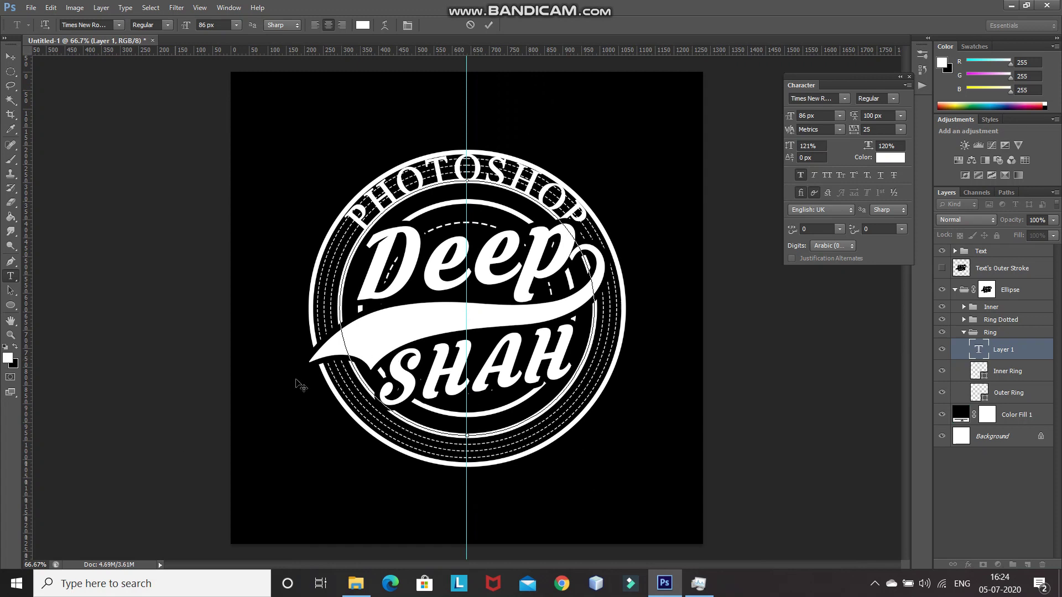
pyautogui.click(488, 25)
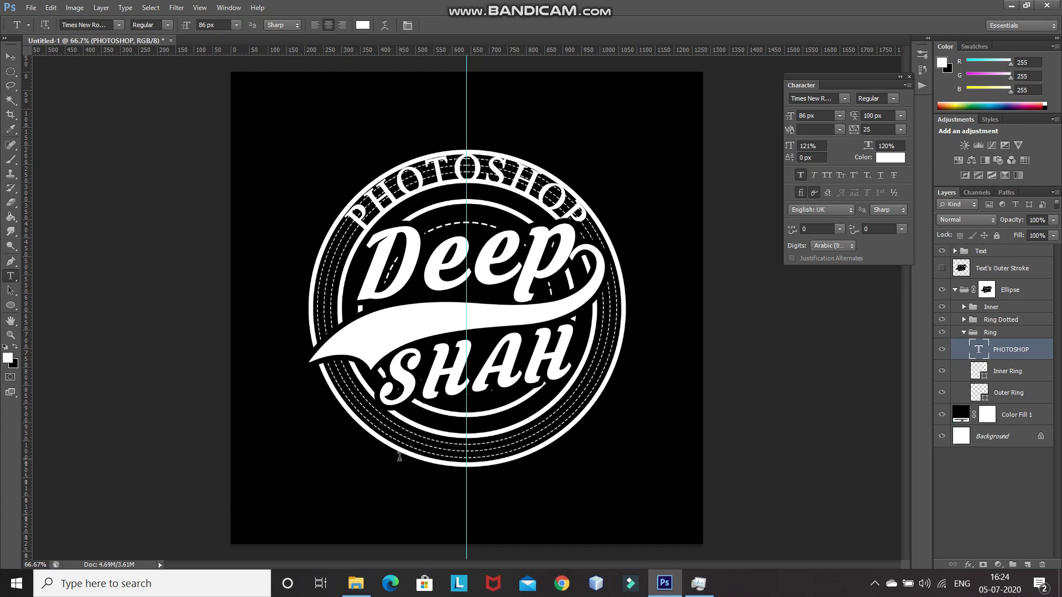
# Step: Type TUTORIAL on the lower Inner Ring path and slide it to the bottom centre
pyautogui.click(977, 372)
pyautogui.hotkey('ctrl', '+')
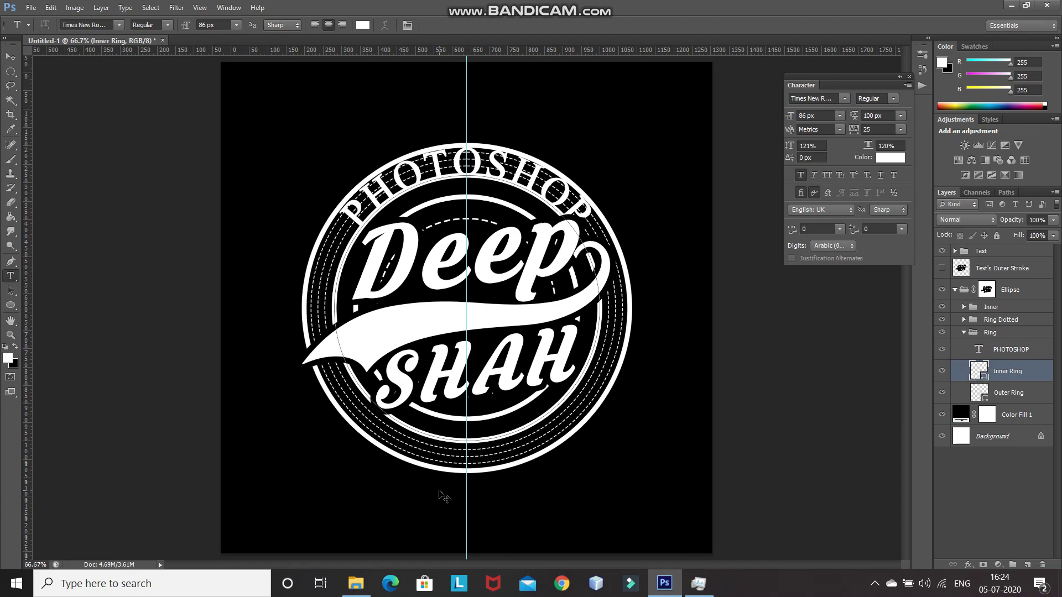
pyautogui.hotkey('ctrl', '+')
pyautogui.scroll(-5, 442, 496)
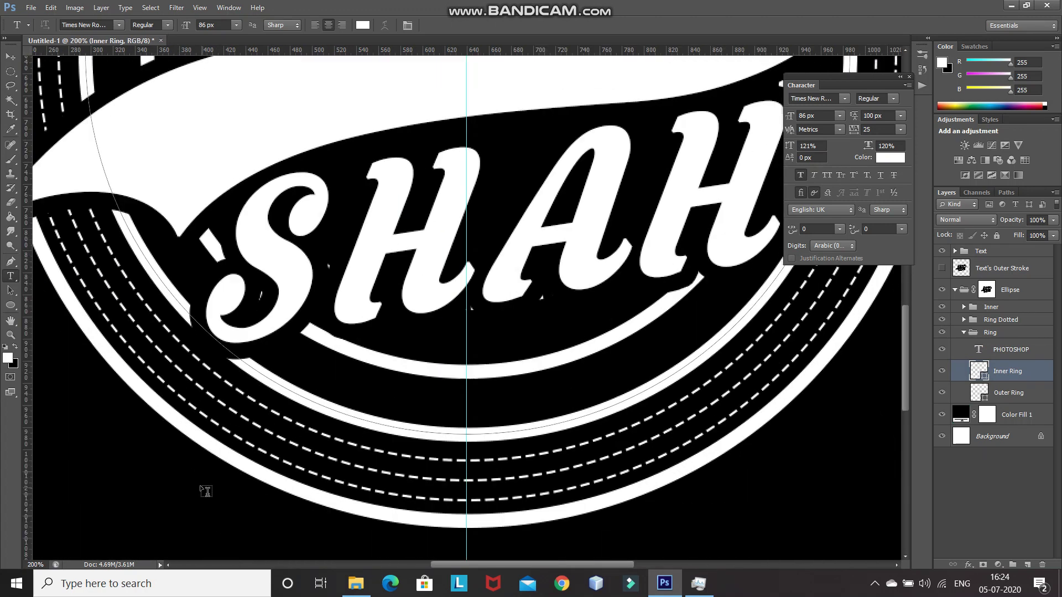
pyautogui.click(300, 396)
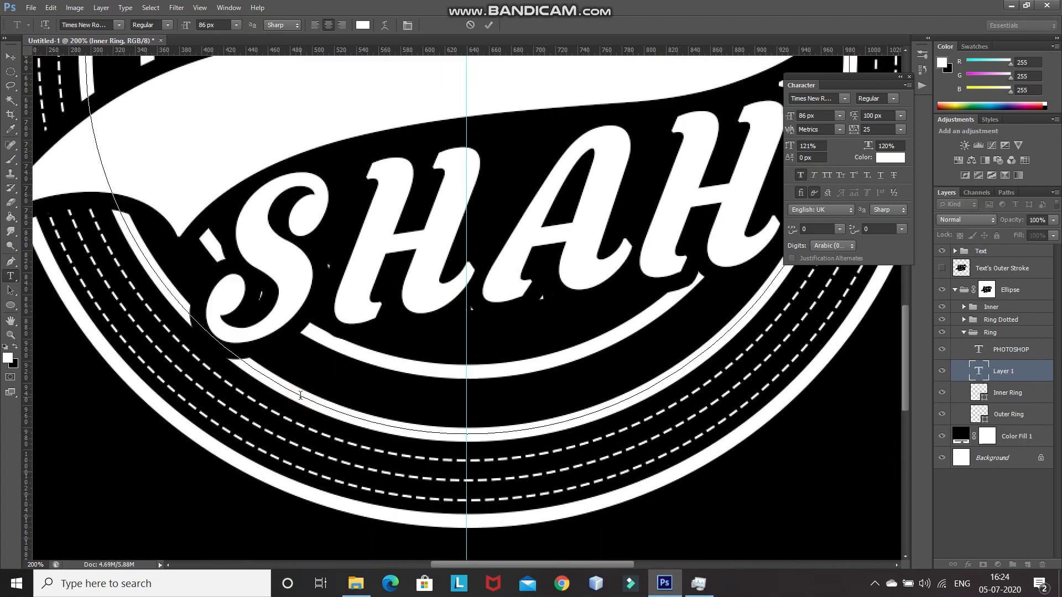
pyautogui.write('TUTORIAL')
pyautogui.press('ctrl')
pyautogui.moveTo(302, 396); pyautogui.dragTo(469, 429)
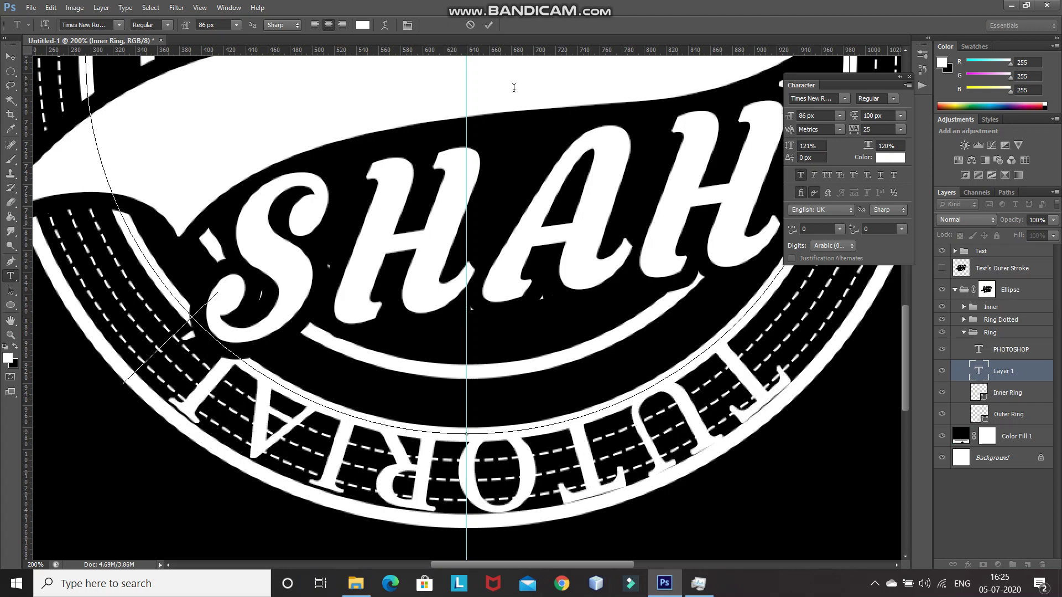
# Step: Commit TUTORIAL and move the PHOTOSHOP and TUTORIAL layers into the Text group
pyautogui.click(488, 24)
pyautogui.hotkey('ctrl', '0')
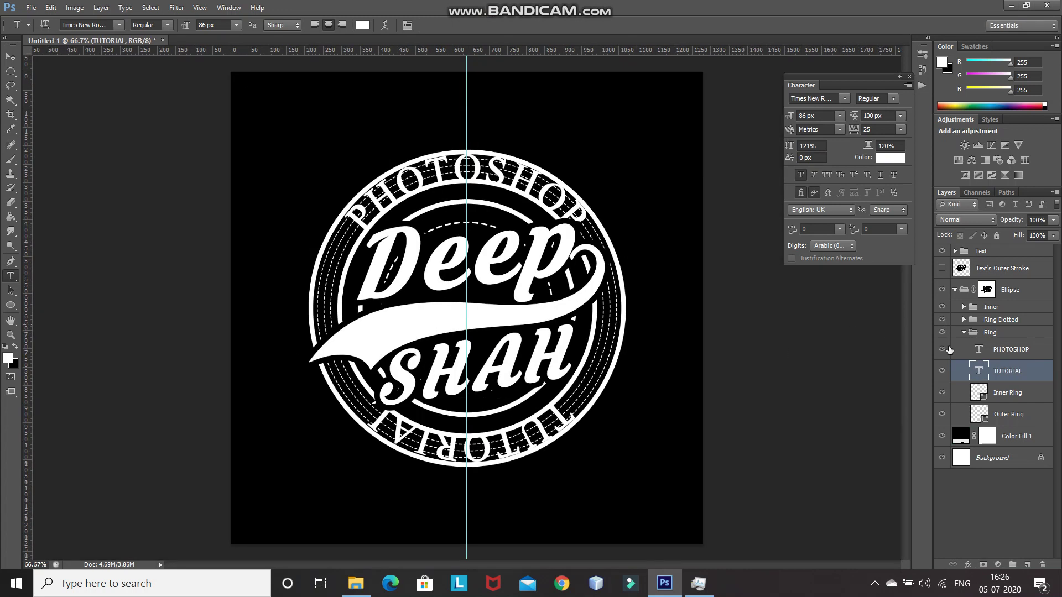
pyautogui.keyDown('shift'); pyautogui.click(1007, 355); pyautogui.keyUp('shift')
pyautogui.moveTo(1007, 355); pyautogui.dragTo(995, 250)
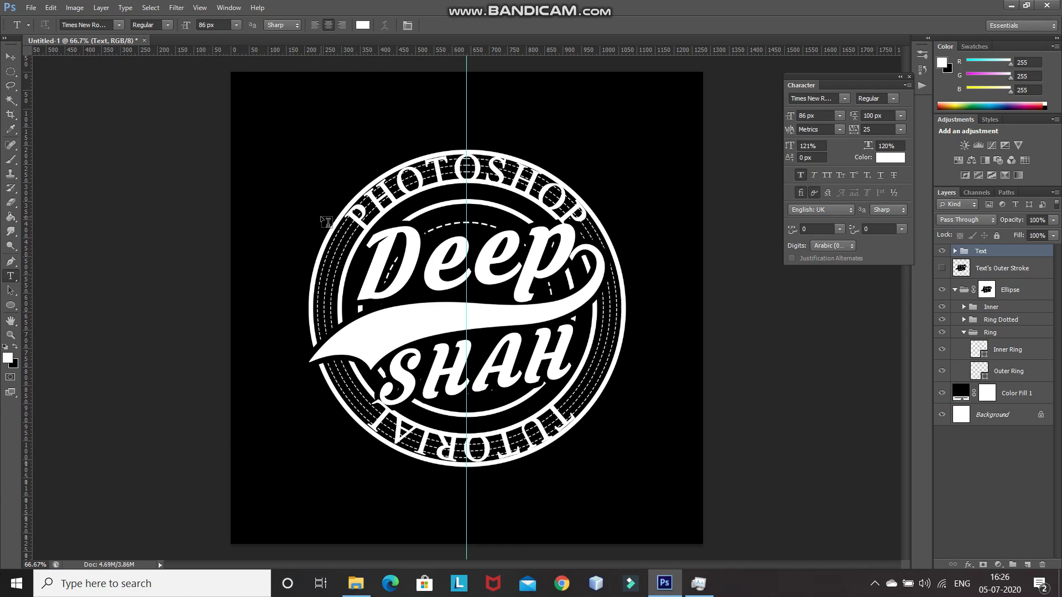
# Step: Draw a Pen path enclosing the curved PHOTOSHOP text at the top of the logo
pyautogui.click(11, 262)
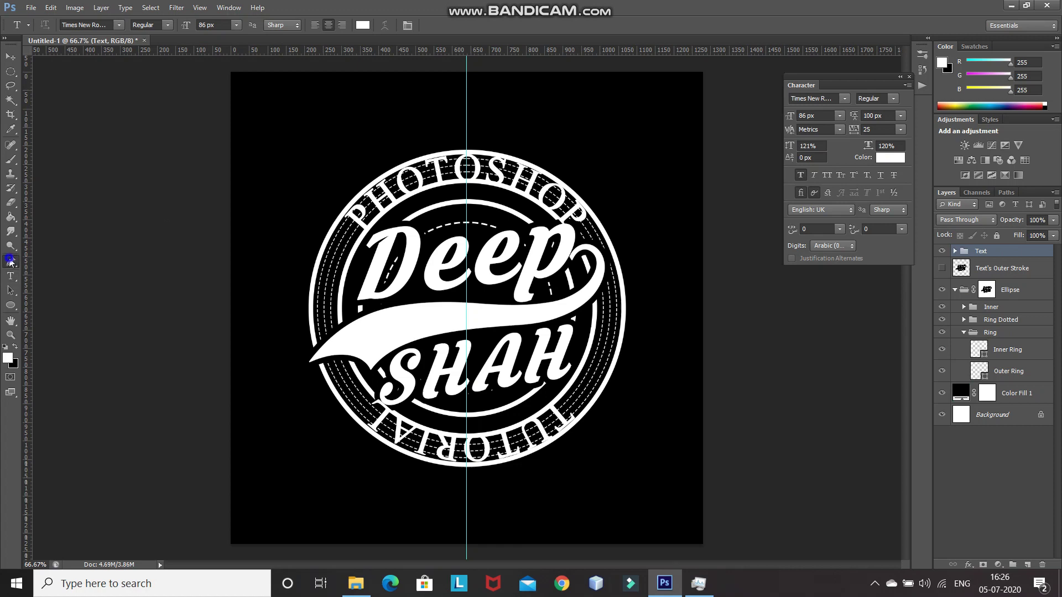
pyautogui.click(43, 264)
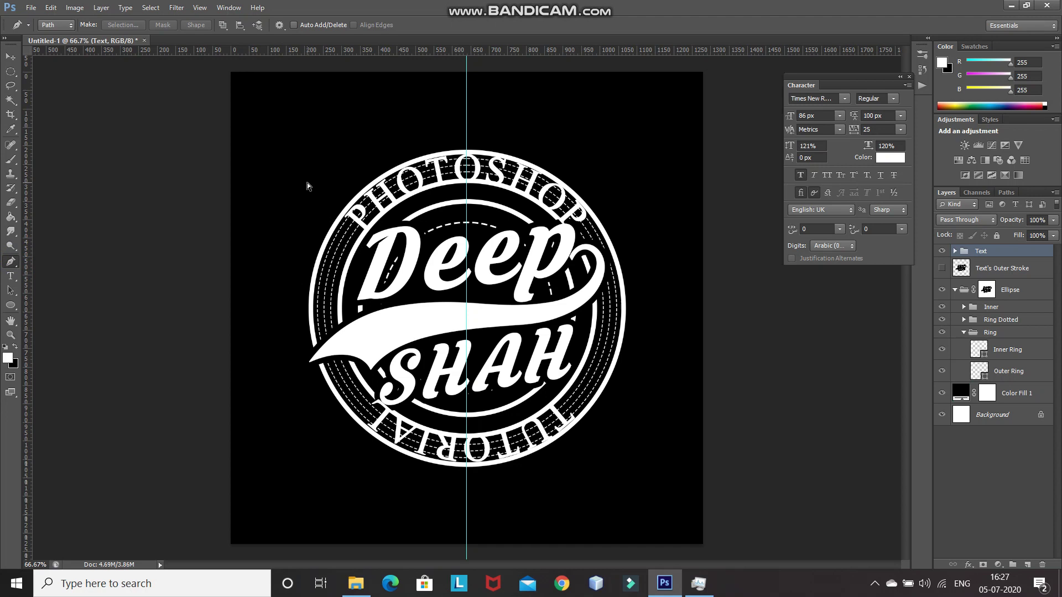
pyautogui.hotkey('ctrl', '+')
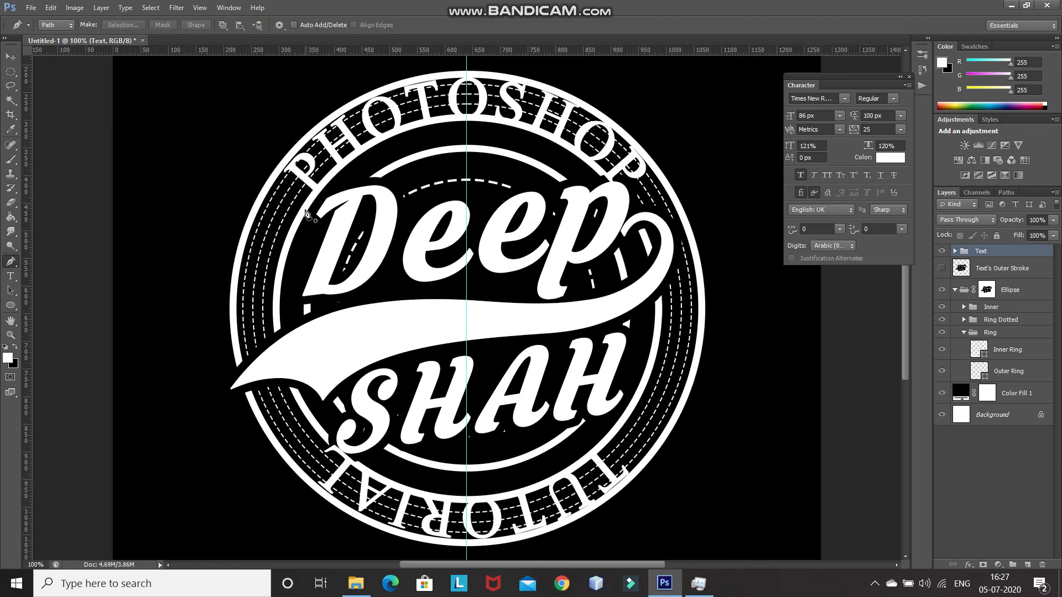
pyautogui.moveTo(308, 206); pyautogui.dragTo(255, 179)
pyautogui.scroll(3, 256, 178)
pyautogui.click(467, 183)
pyautogui.click(623, 258)
pyautogui.click(667, 337)
pyautogui.click(646, 395)
pyautogui.hotkey('ctrl', '-')
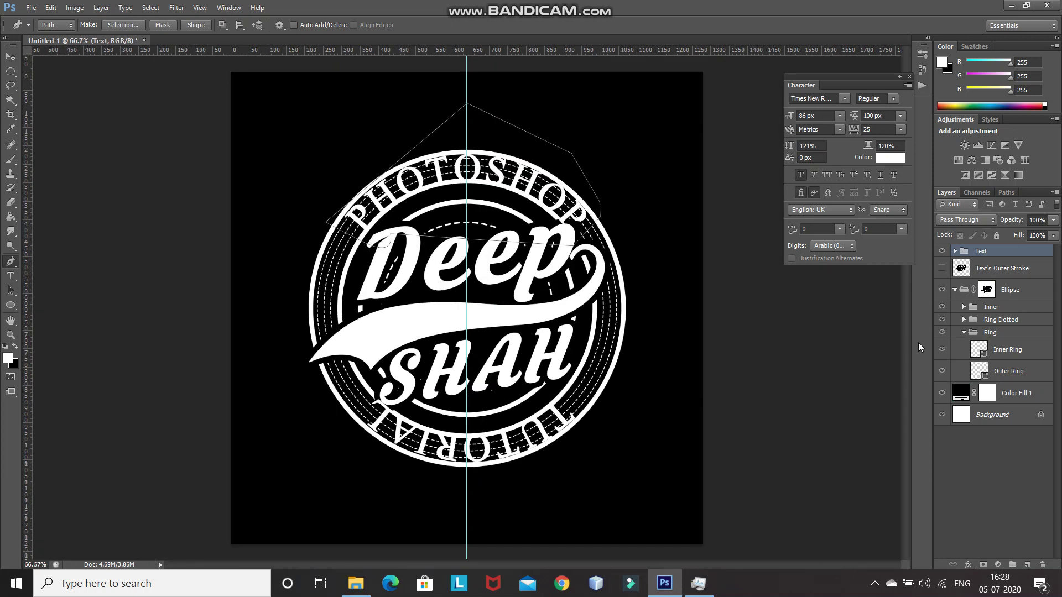
# Step: Turn the path into a selection and add an inverted layer mask to Ring Dotted
pyautogui.click(1004, 323)
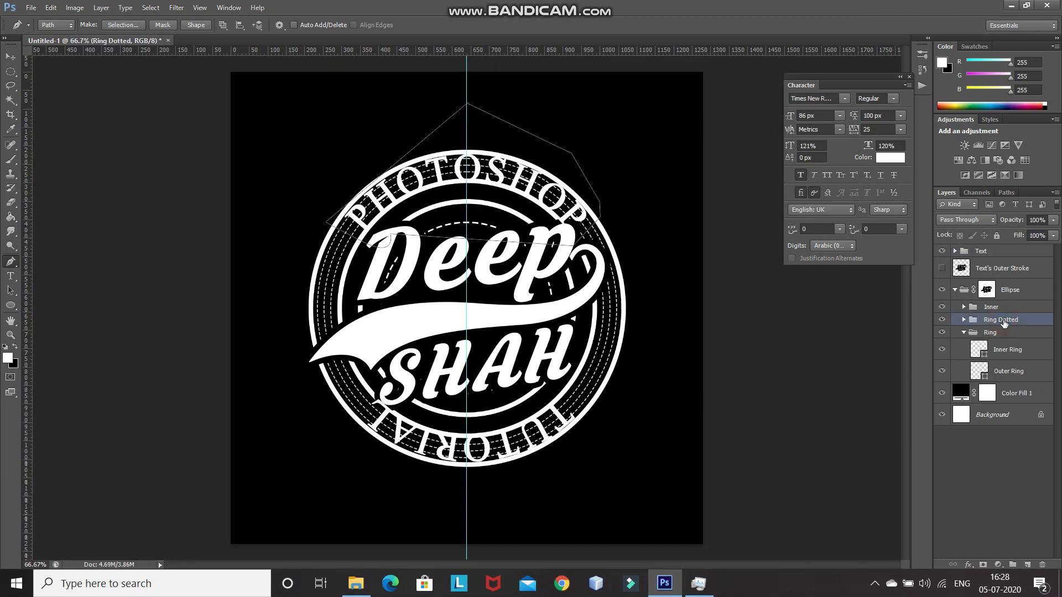
pyautogui.rightClick(508, 159)
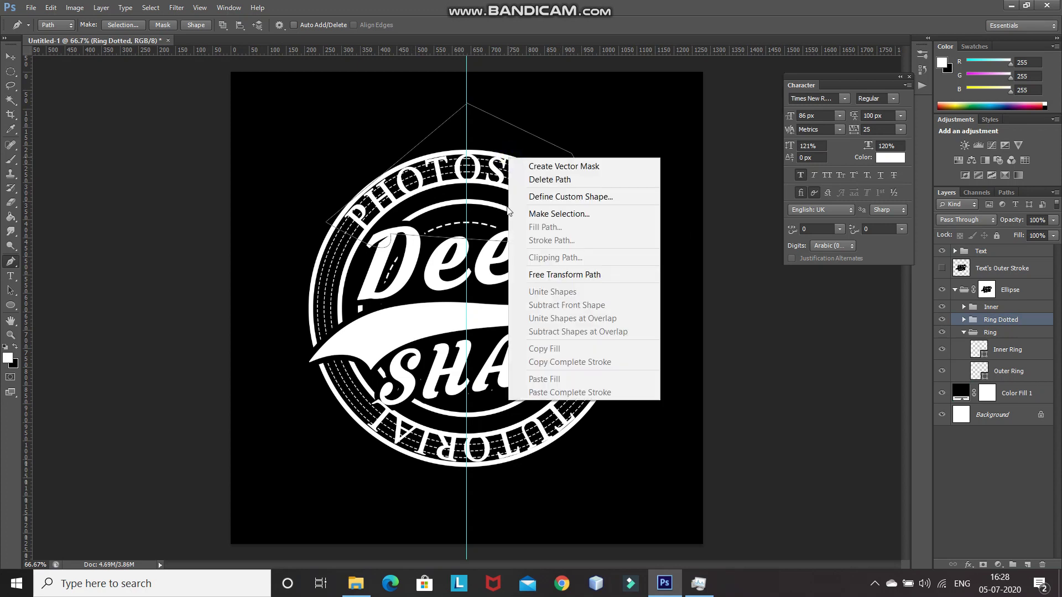
pyautogui.click(539, 214)
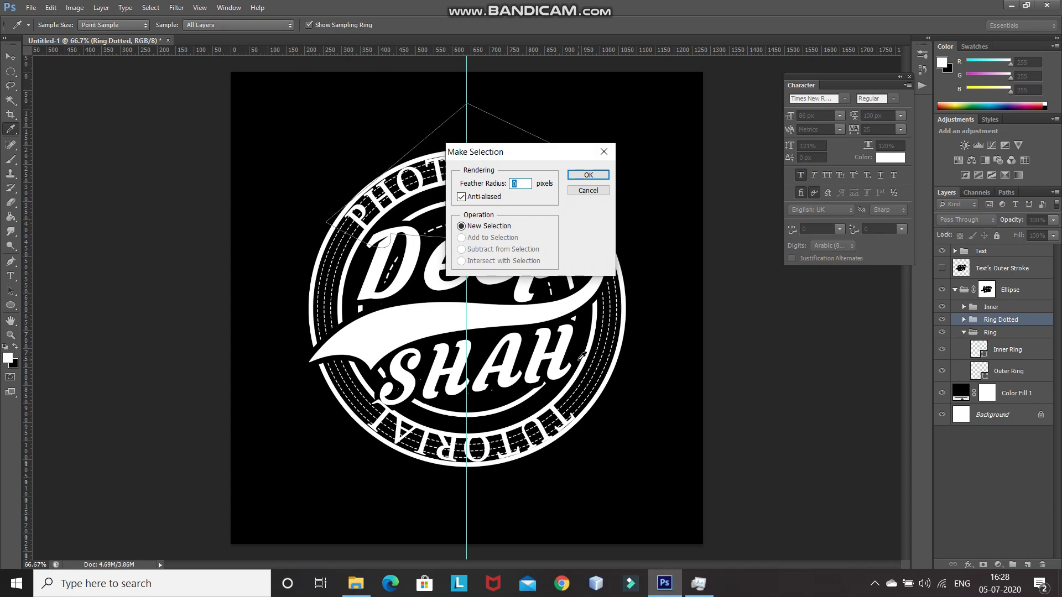
pyautogui.press('Return')
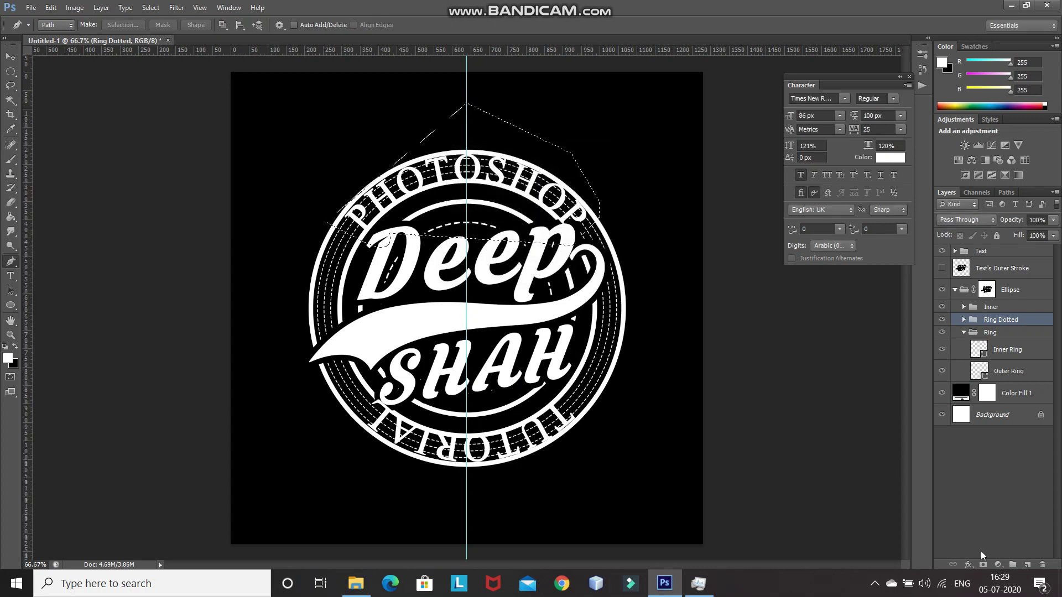
pyautogui.click(983, 564)
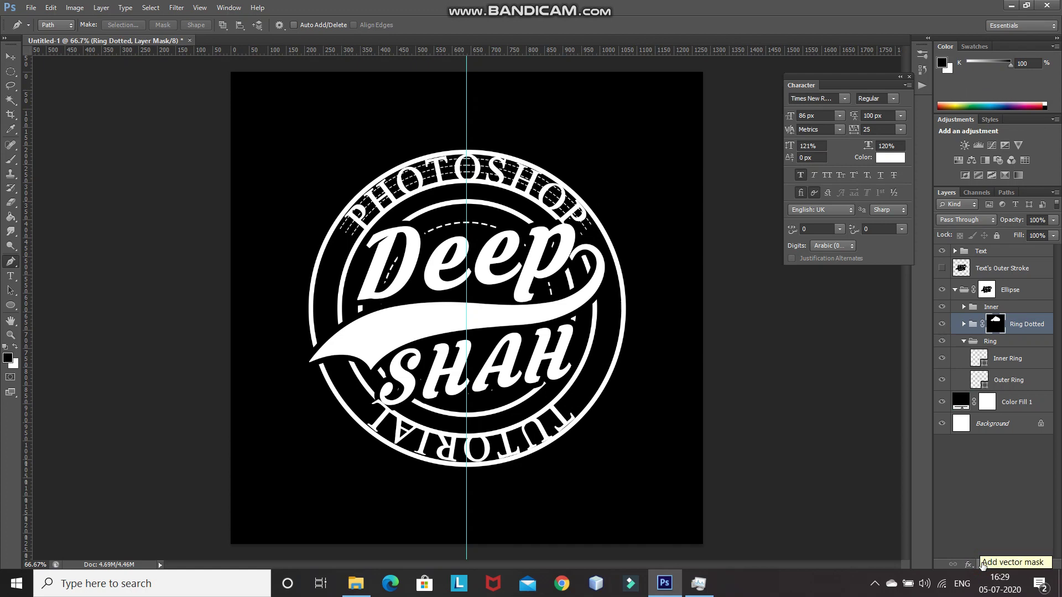
pyautogui.hotkey('ctrl', 'i')
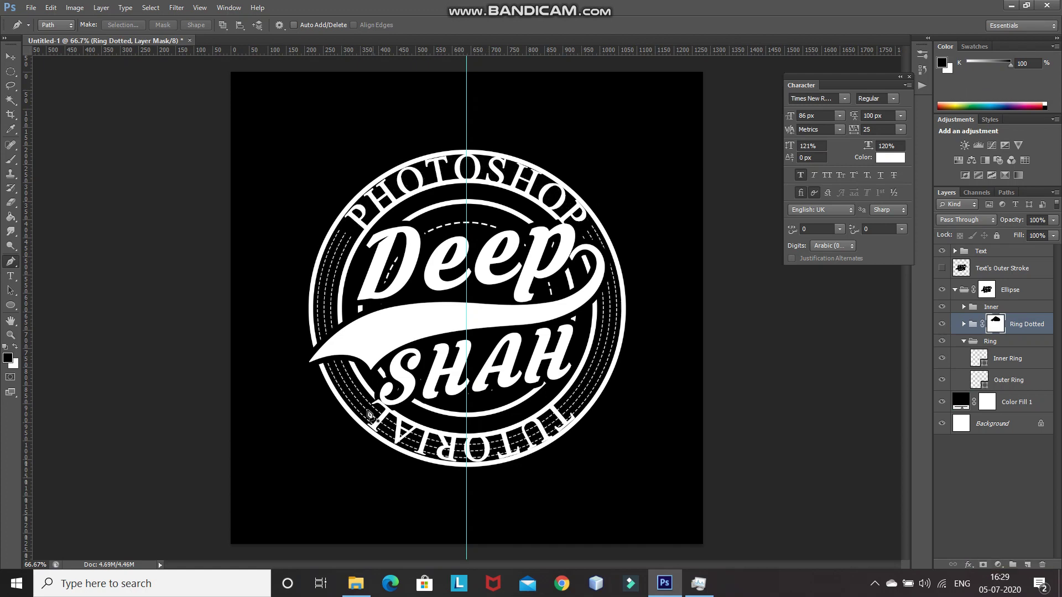
pyautogui.hotkey('ctrl', '+')
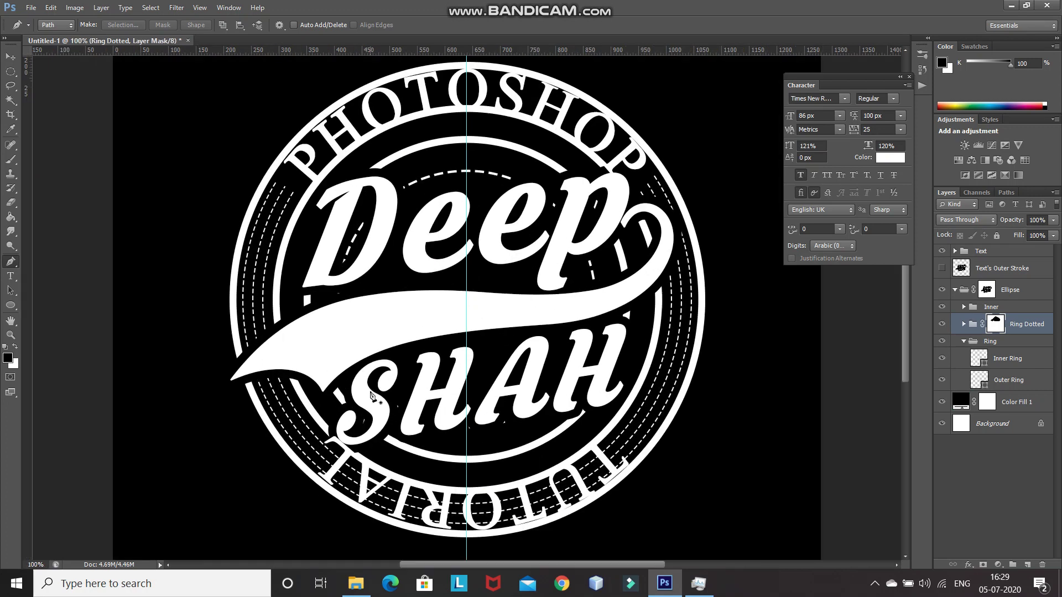
# Step: Draw a Pen path around TUTORIAL and convert it into a selection
pyautogui.scroll(-1, 332, 421)
pyautogui.click(282, 434)
pyautogui.click(476, 523)
pyautogui.click(666, 420)
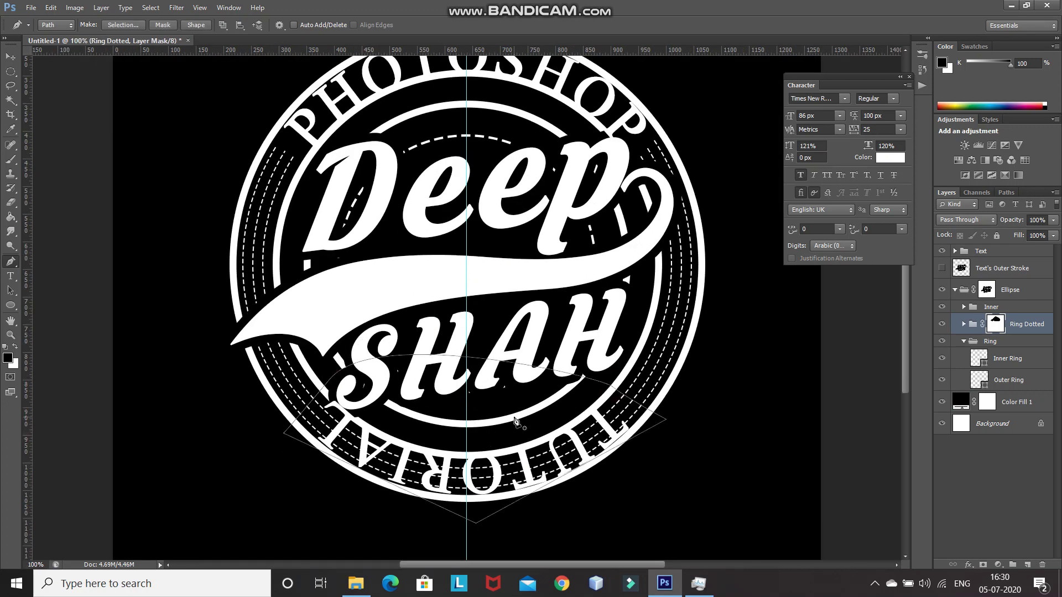
pyautogui.rightClick(514, 420)
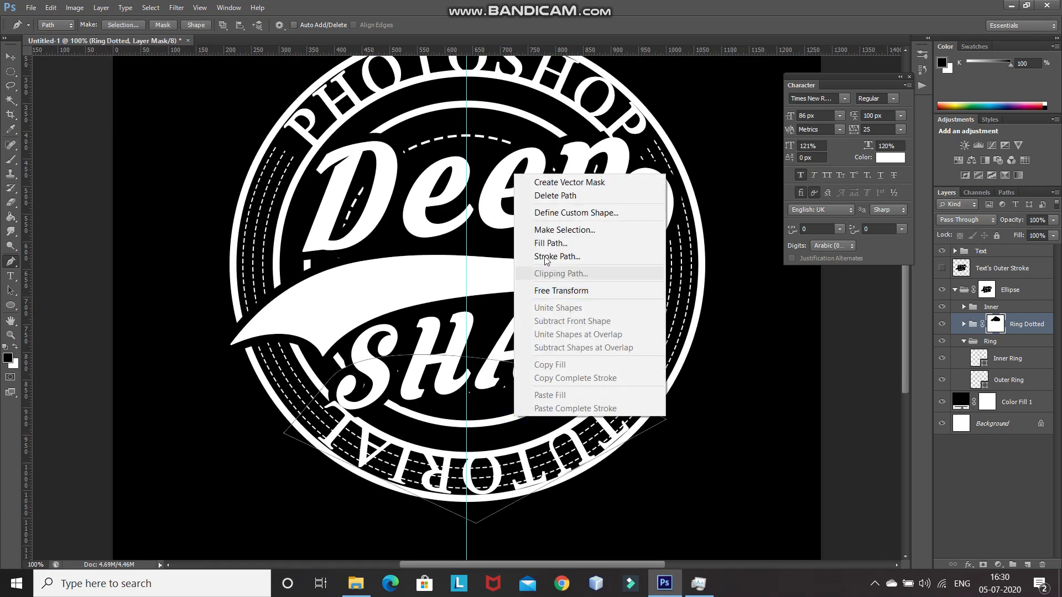
pyautogui.click(556, 230)
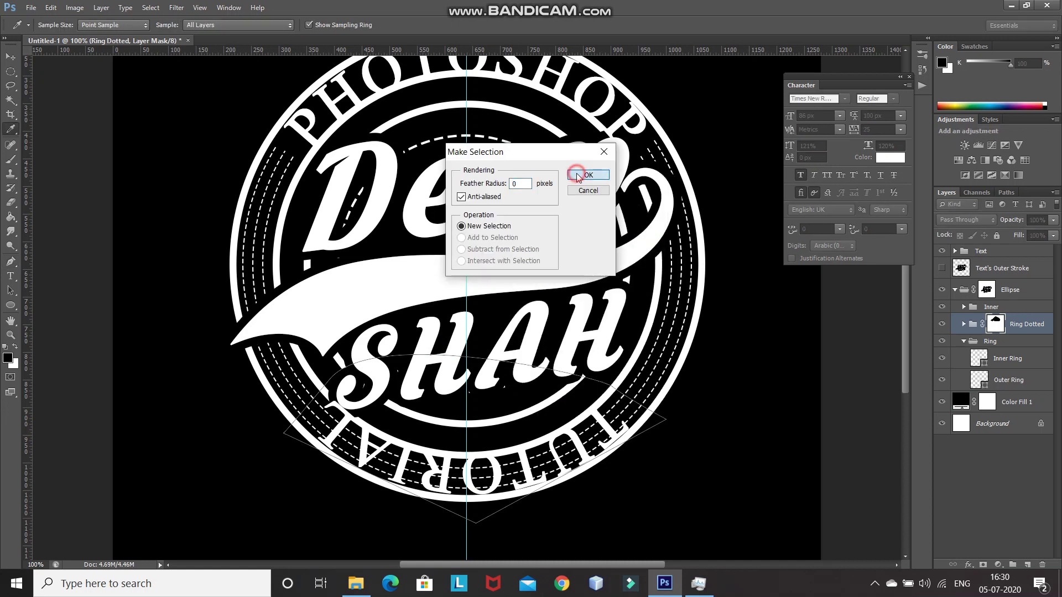
pyautogui.click(593, 175)
# Step: Fill the selected mask area with black foreground to hide the rings, then deselect
pyautogui.press('i')
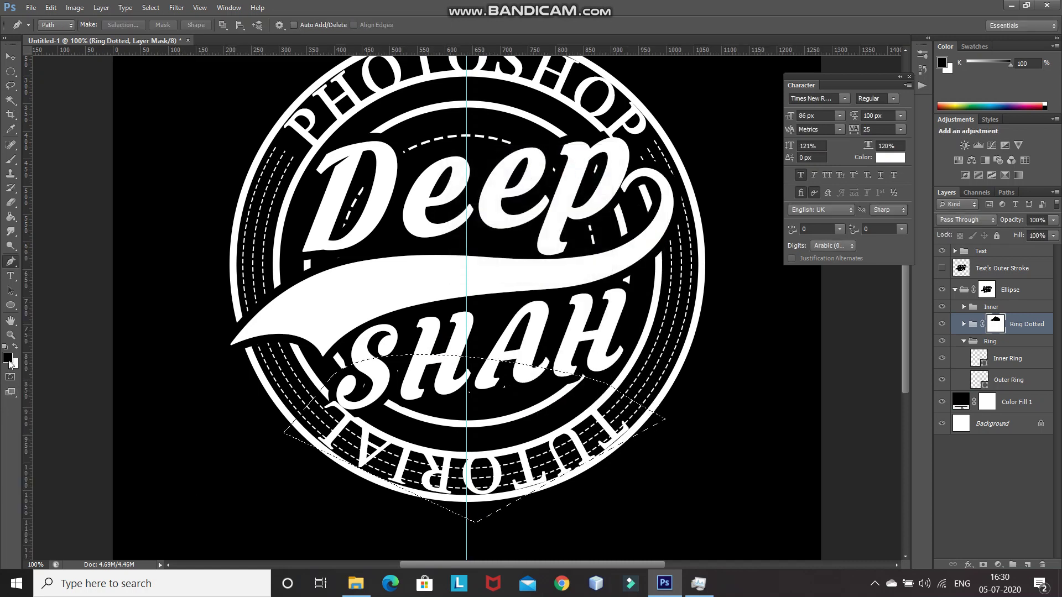
pyautogui.click(7, 358)
pyautogui.click(876, 150)
pyautogui.press('p')
pyautogui.hotkey('alt', 'BackSpace')
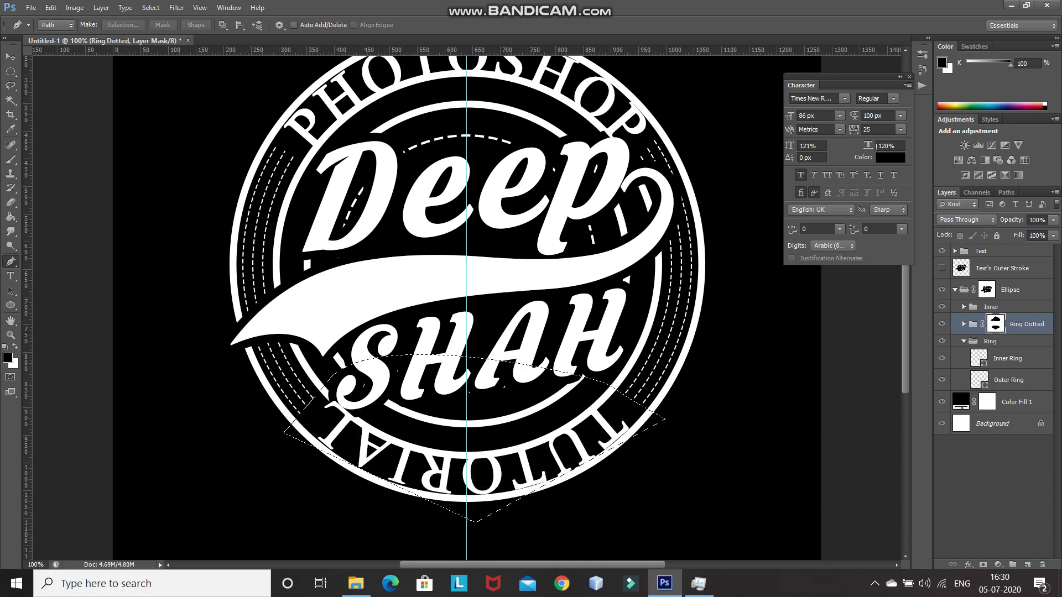
pyautogui.hotkey('ctrl', 'd')
pyautogui.scroll(-2, 128, 311)
pyautogui.scroll(1, 128, 312)
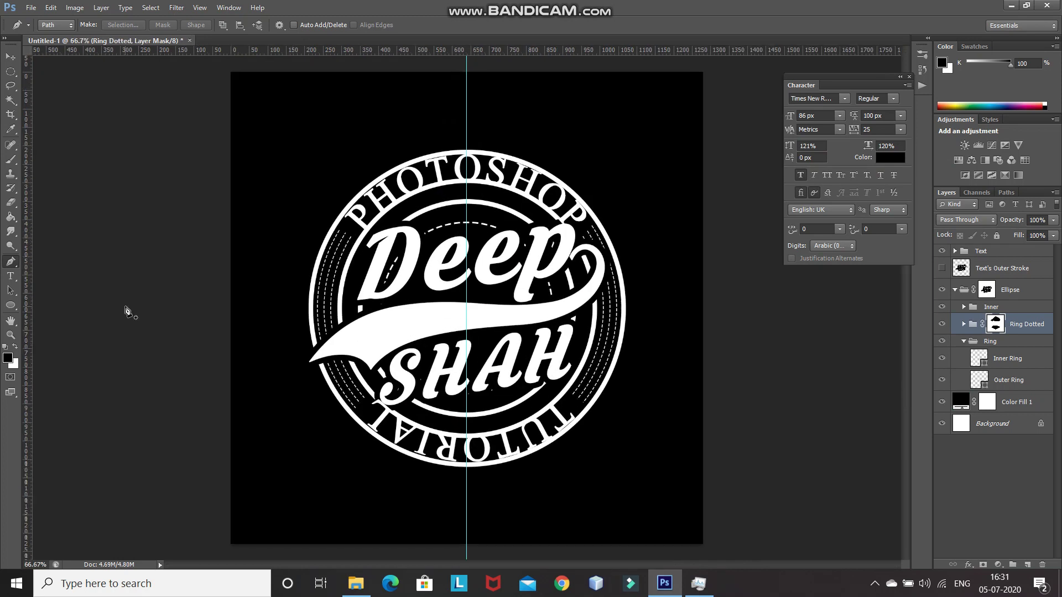
pyautogui.click(12, 57)
# Step: Hide the guide and rulers, collapse Ellipse, and add Layer 1 above the Text group
pyautogui.hotkey('ctrl', ';')
pyautogui.hotkey('ctrl', 'r')
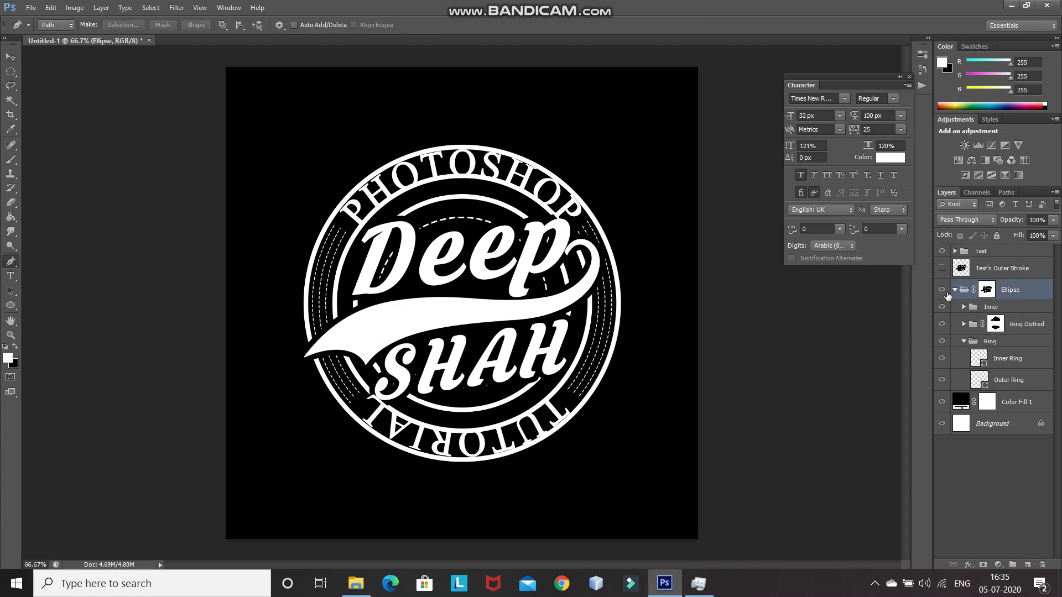
pyautogui.click(954, 290)
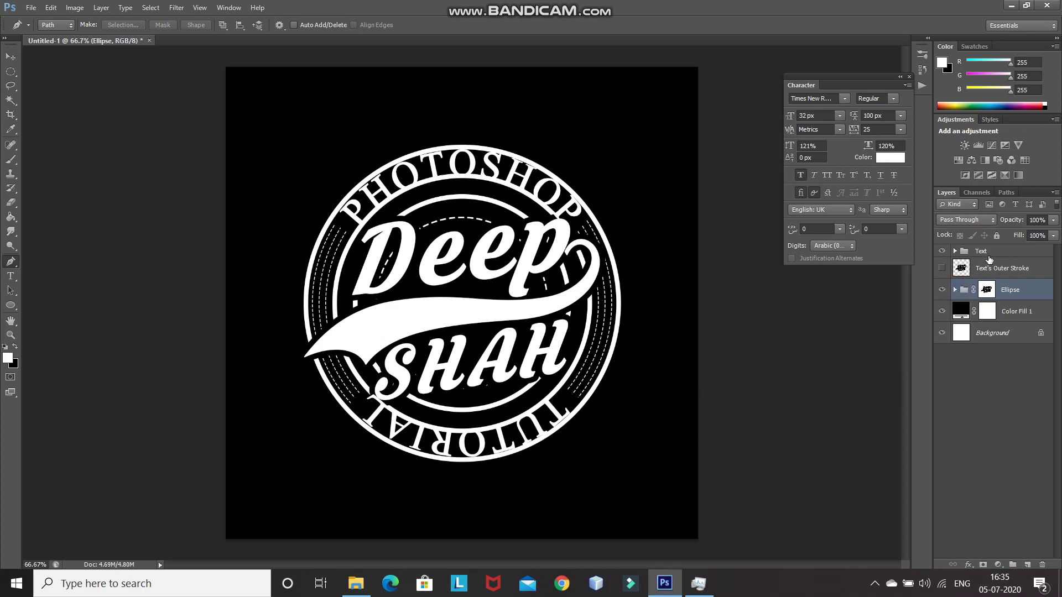
pyautogui.click(994, 250)
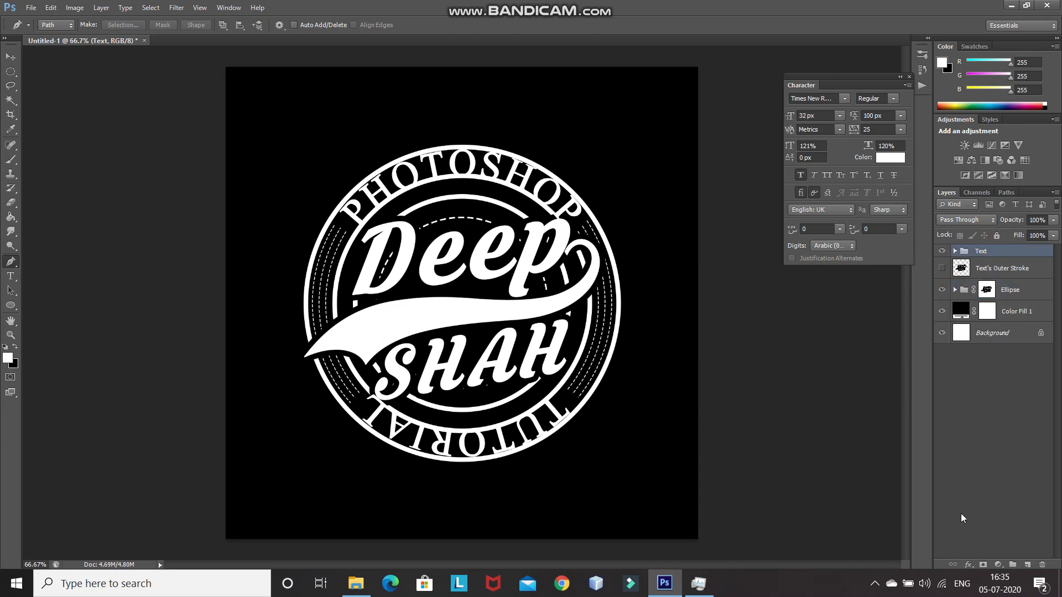
pyautogui.click(1027, 564)
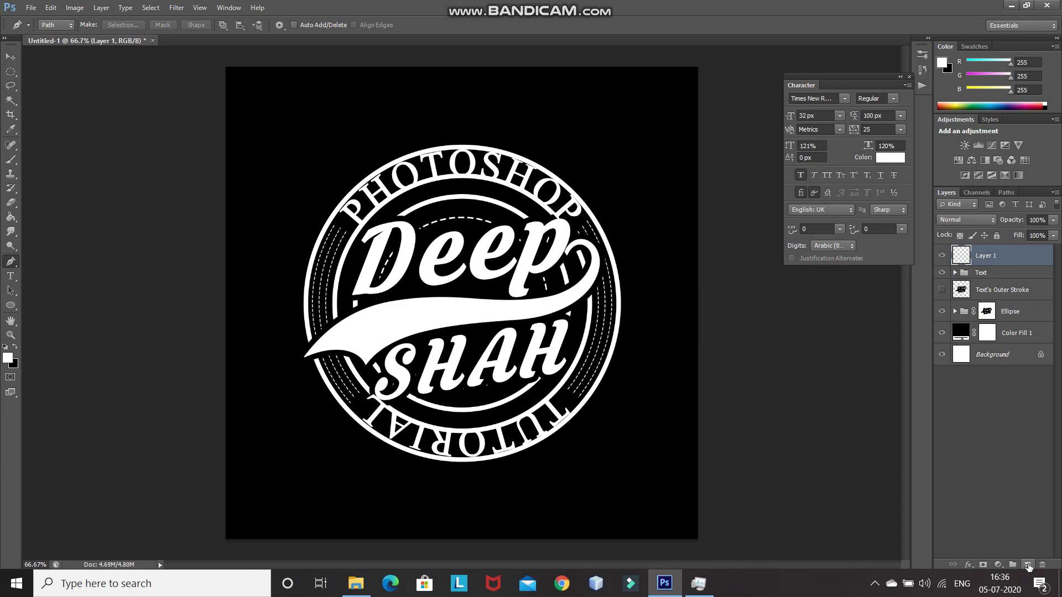
# Step: Set the Horizontal Type Tool to Times New Roman with a white colour
pyautogui.click(12, 278)
pyautogui.click(37, 279)
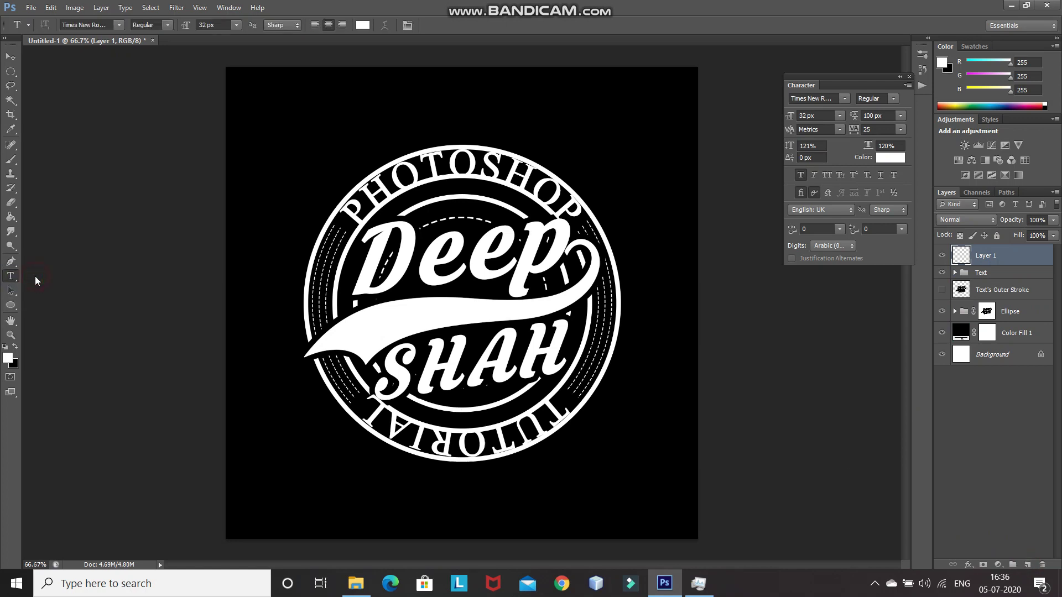
pyautogui.click(119, 25)
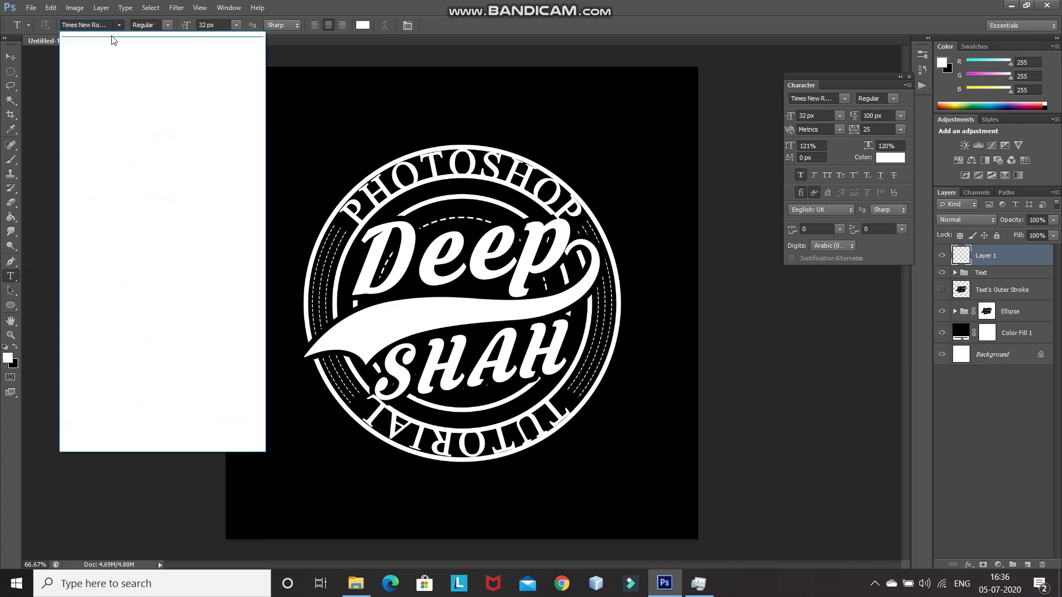
pyautogui.moveTo(260, 72); pyautogui.dragTo(263, 351)
pyautogui.click(98, 332)
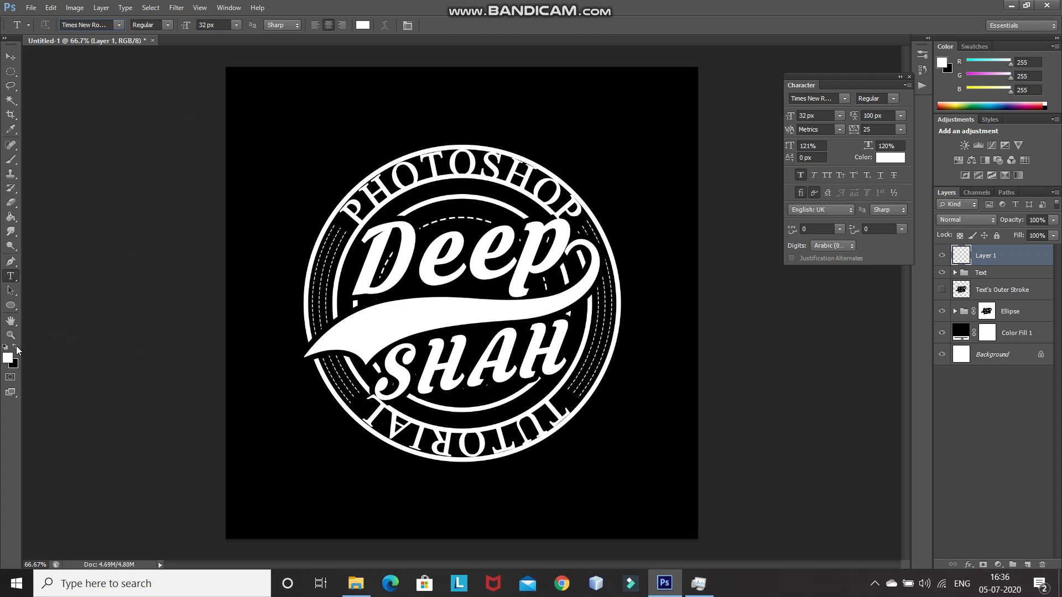
pyautogui.click(7, 360)
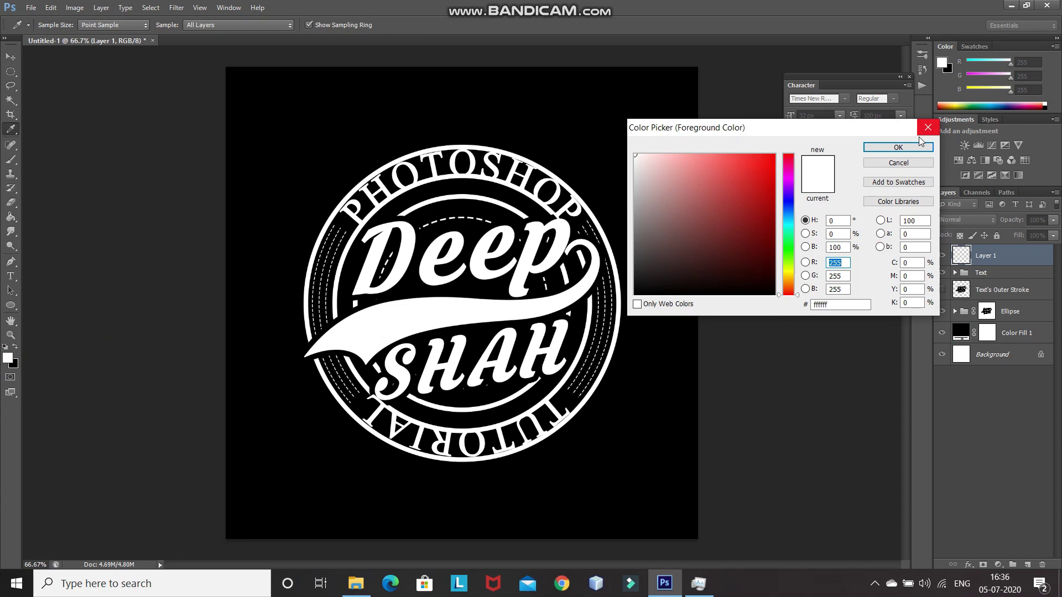
pyautogui.click(906, 153)
# Step: Type 'EST 2017' near the canvas's top-left
pyautogui.press('t')
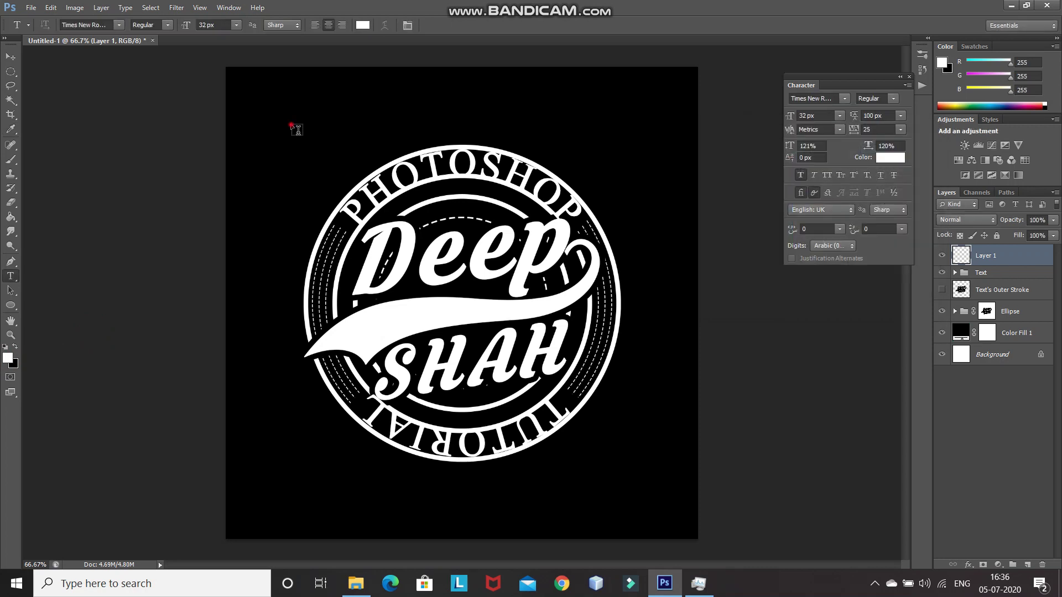
pyautogui.click(291, 125)
pyautogui.write('EST')
pyautogui.hotkey('ctrl', '+')
pyautogui.hotkey('ctrl', '+')
pyautogui.write('2017')
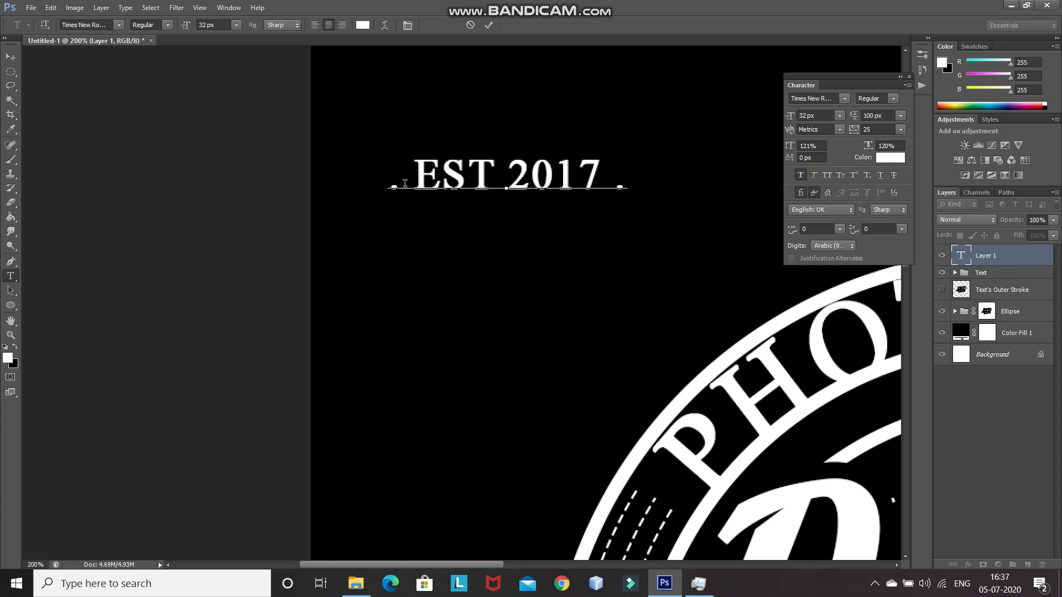
# Step: Raise the dots around EST 2017 with a 10 px baseline shift and commit the text
pyautogui.moveTo(400, 184); pyautogui.dragTo(388, 184)
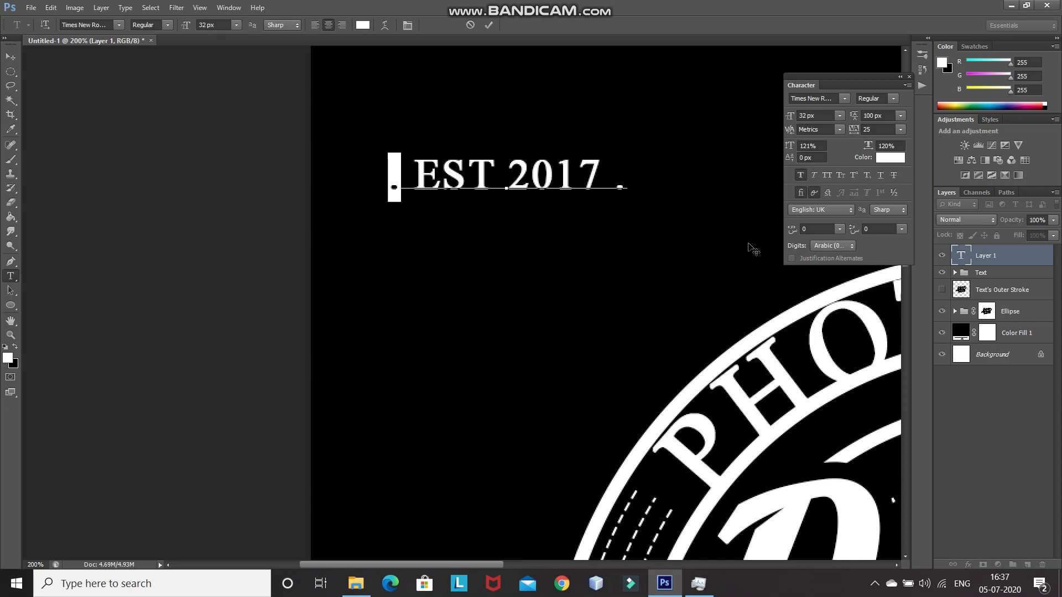
pyautogui.click(804, 157)
pyautogui.write('10')
pyautogui.press('Return')
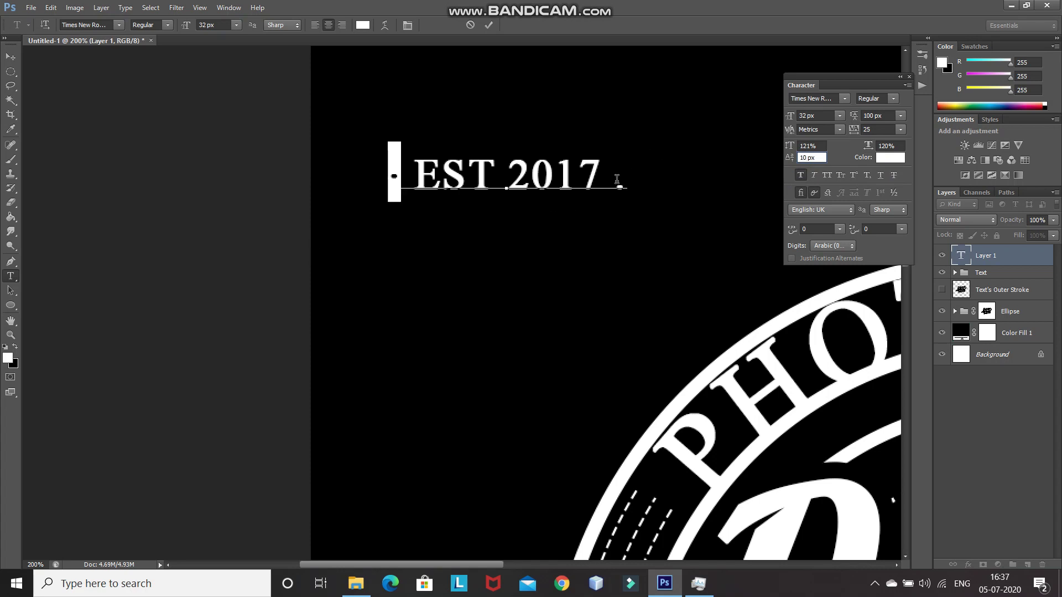
pyautogui.moveTo(617, 182); pyautogui.dragTo(635, 179)
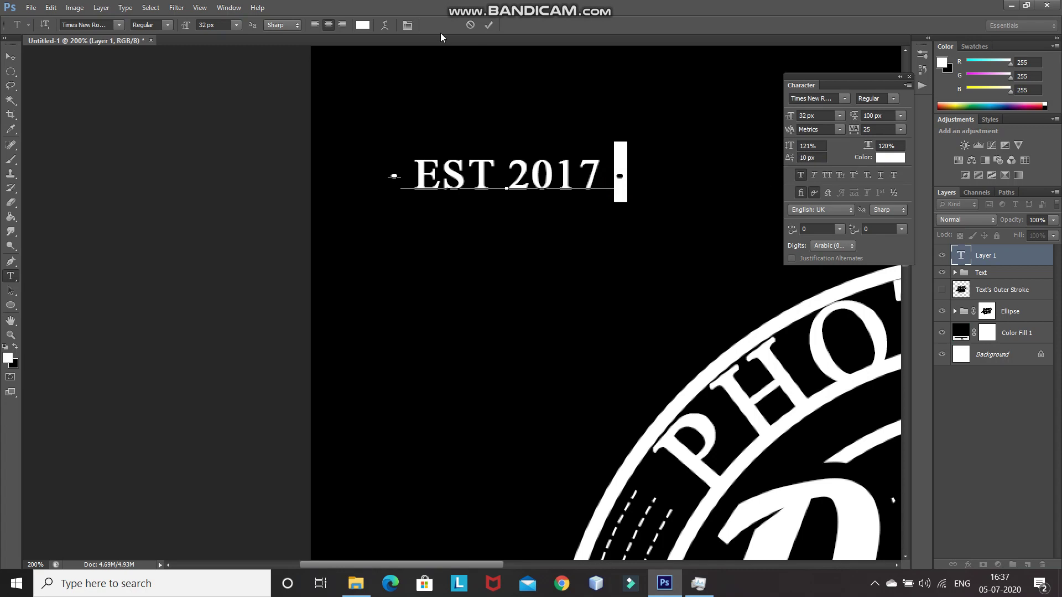
pyautogui.click(490, 26)
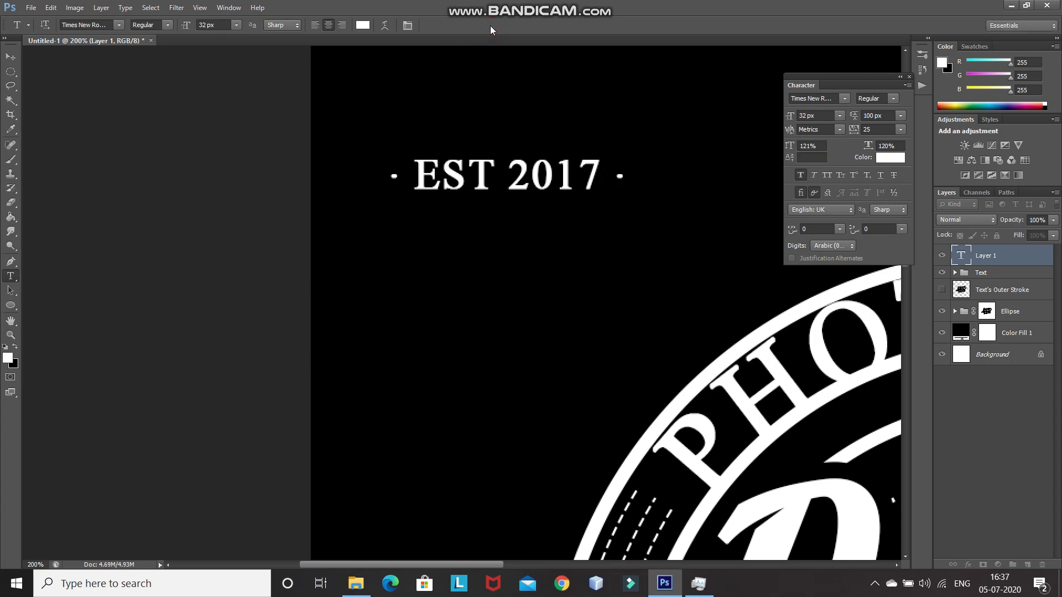
pyautogui.hotkey('ctrl', '0')
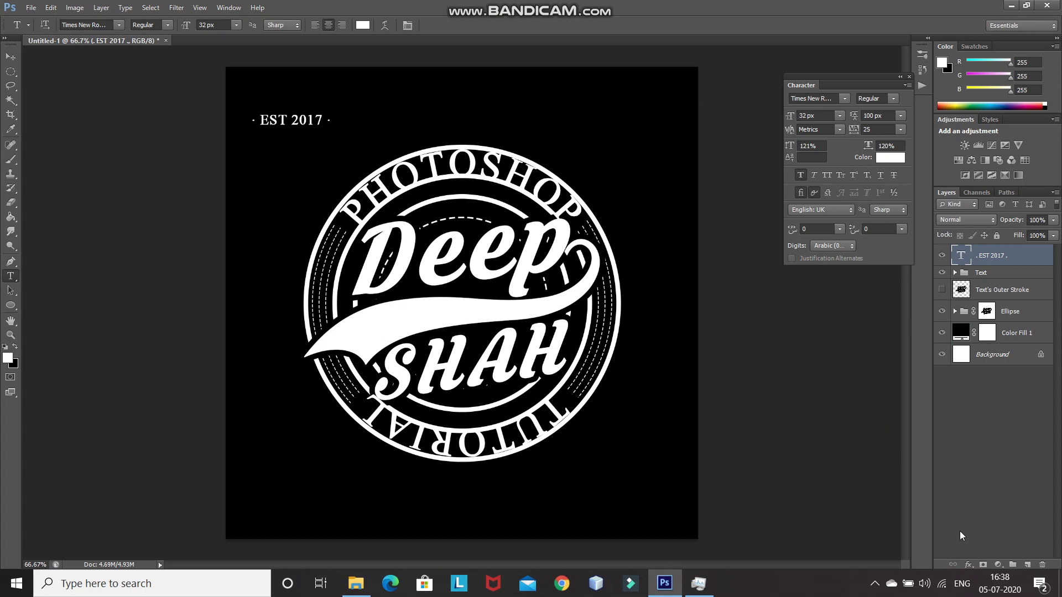
# Step: Give EST 2017 an 8 px black stroke and move it onto the banner's centre
pyautogui.click(969, 565)
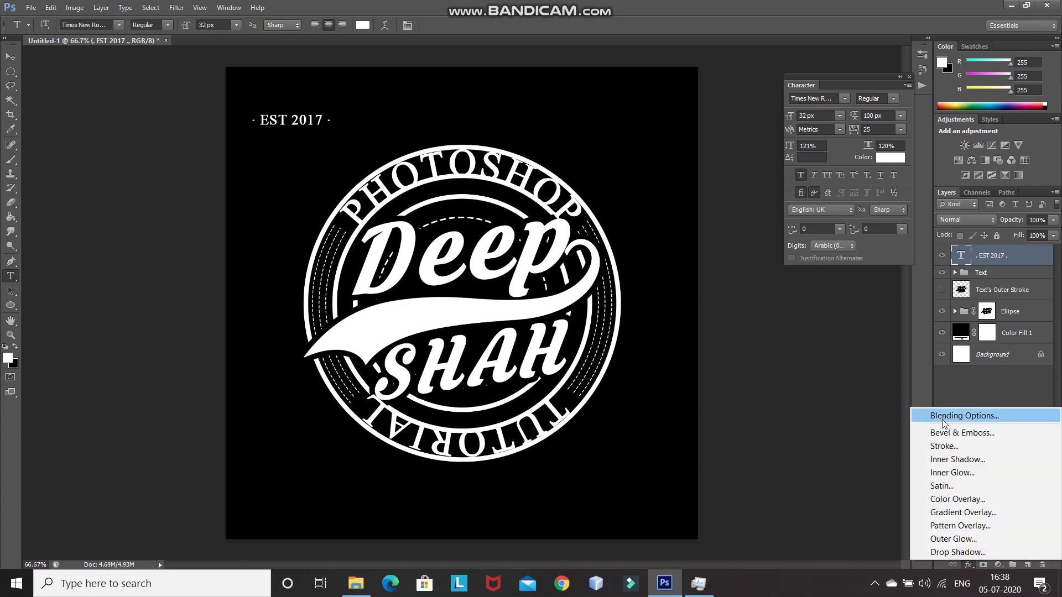
pyautogui.click(943, 446)
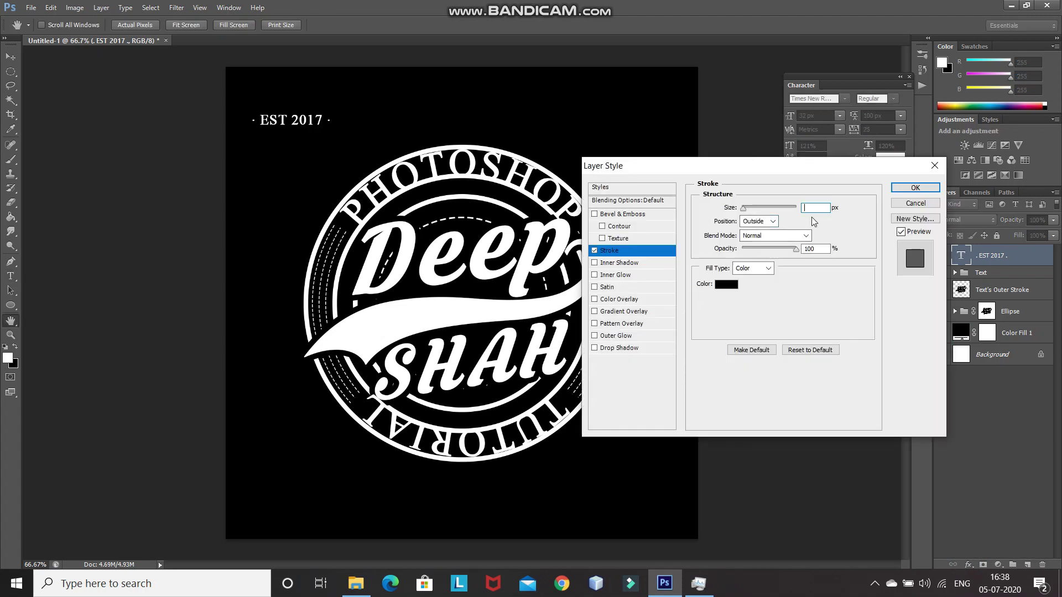
pyautogui.write('8')
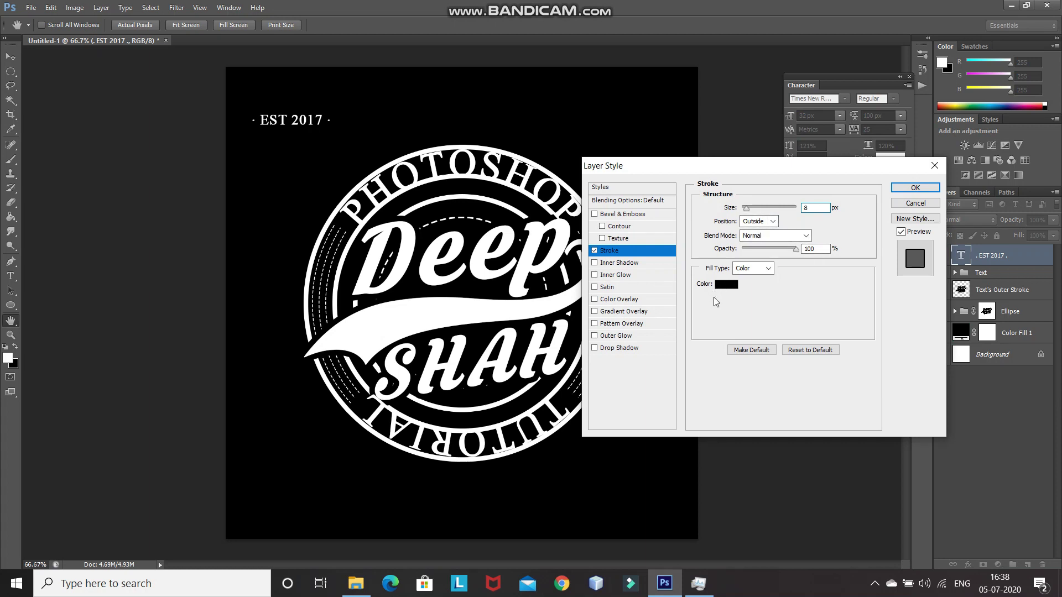
pyautogui.click(913, 188)
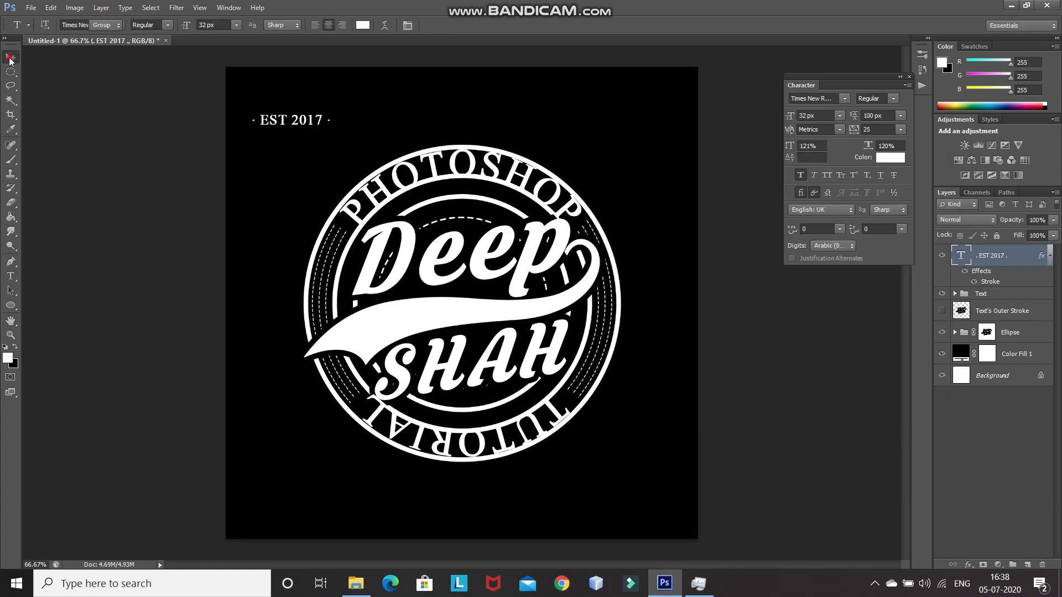
pyautogui.click(10, 56)
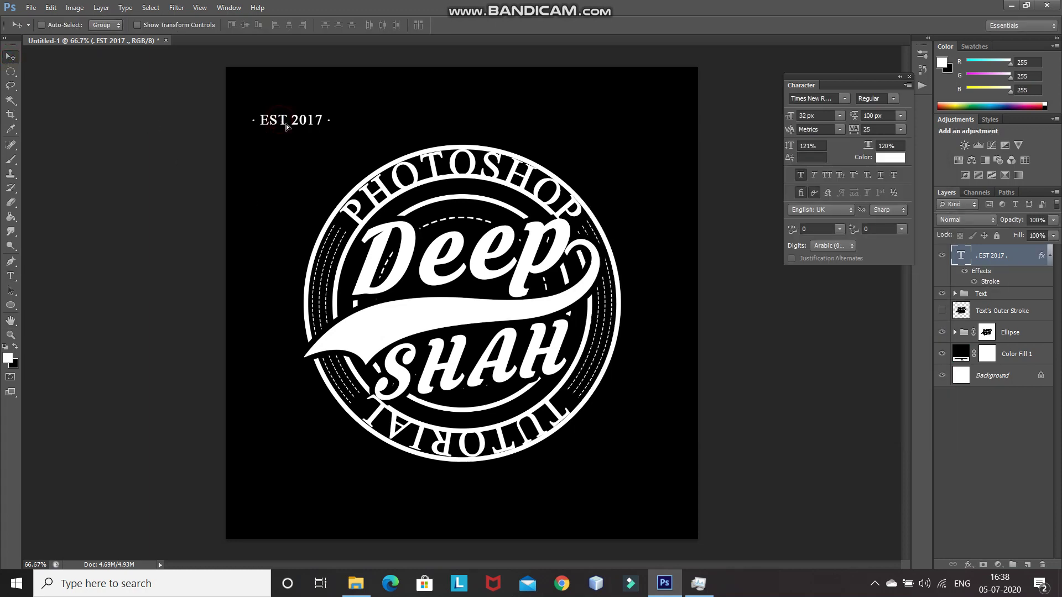
pyautogui.moveTo(282, 122); pyautogui.dragTo(491, 313)
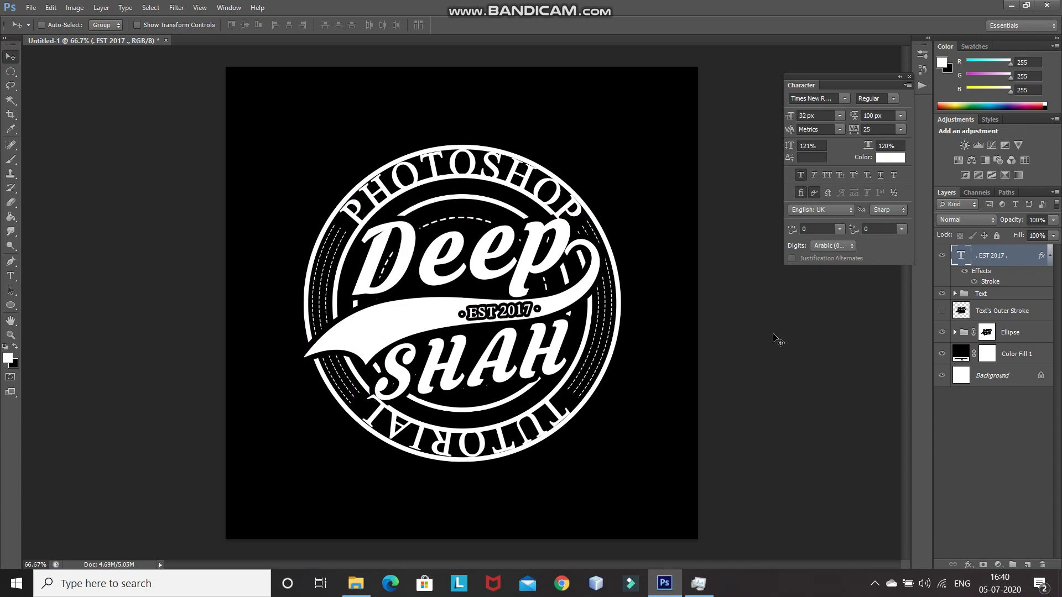
# Step: Convert the stroke effect into its own layer and expand the Text group
pyautogui.rightClick(990, 270)
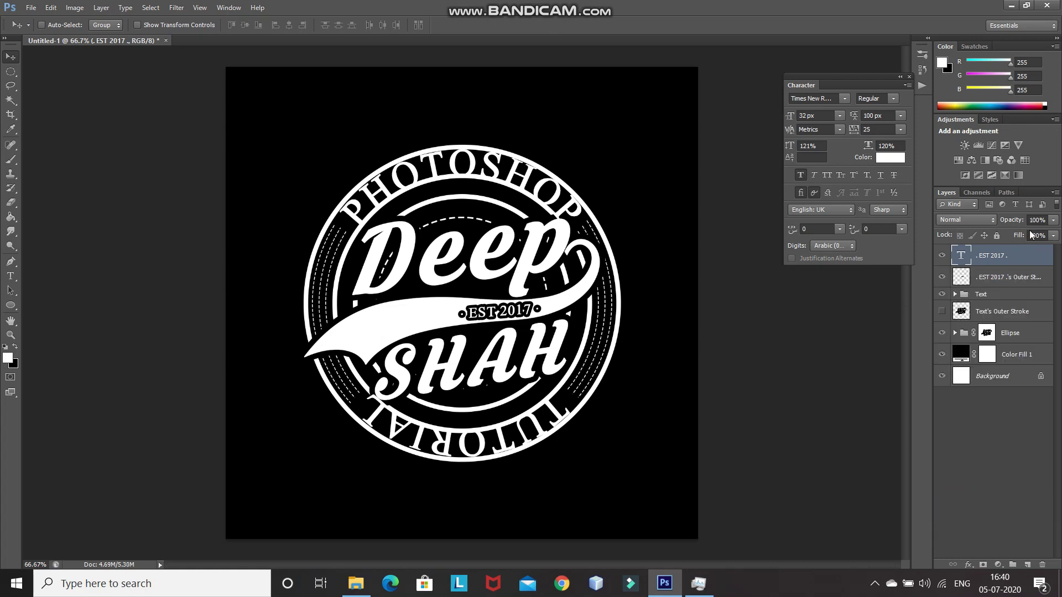
pyautogui.click(955, 294)
pyautogui.click(941, 278)
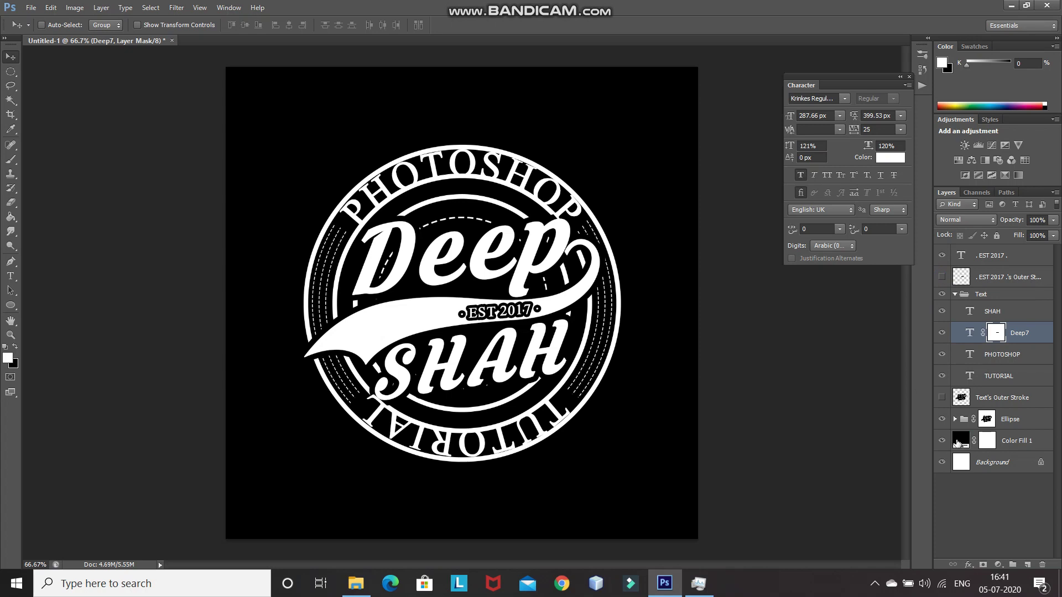
# Step: Change the Color Fill 1 background to a dark grey
pyautogui.doubleClick(960, 441)
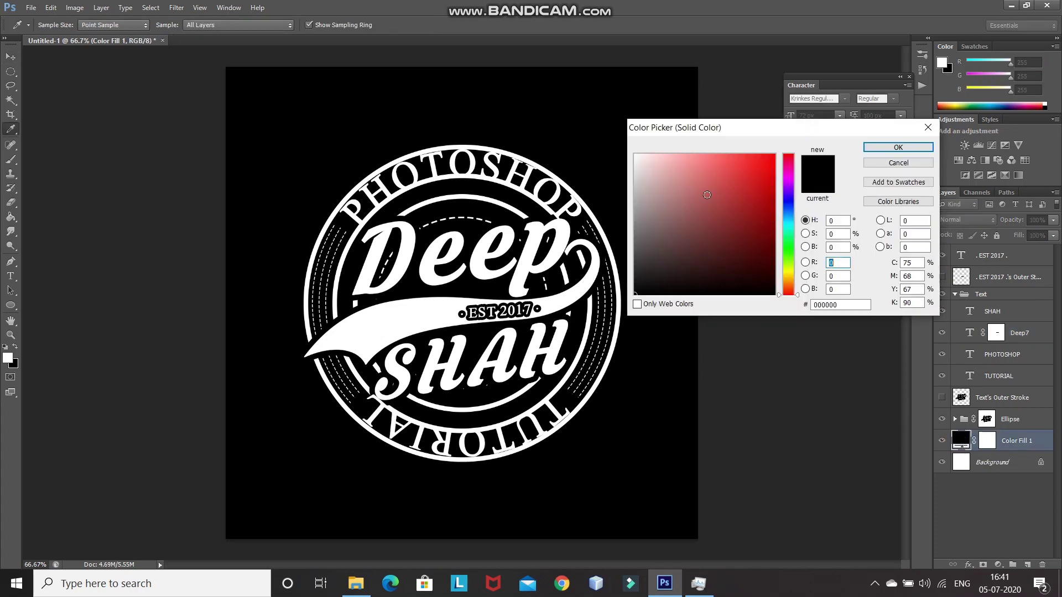
pyautogui.moveTo(721, 188)
pyautogui.mouseDown()
pyautogui.moveTo(690, 184)
pyautogui.moveTo(640, 230)
pyautogui.moveTo(646, 245)
pyautogui.mouseUp()
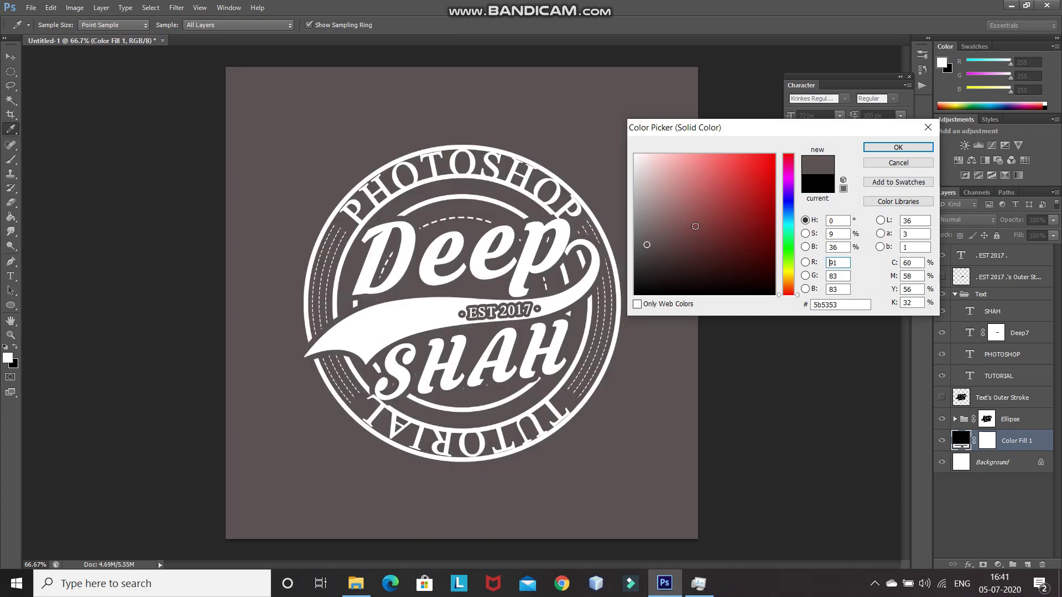
pyautogui.click(882, 145)
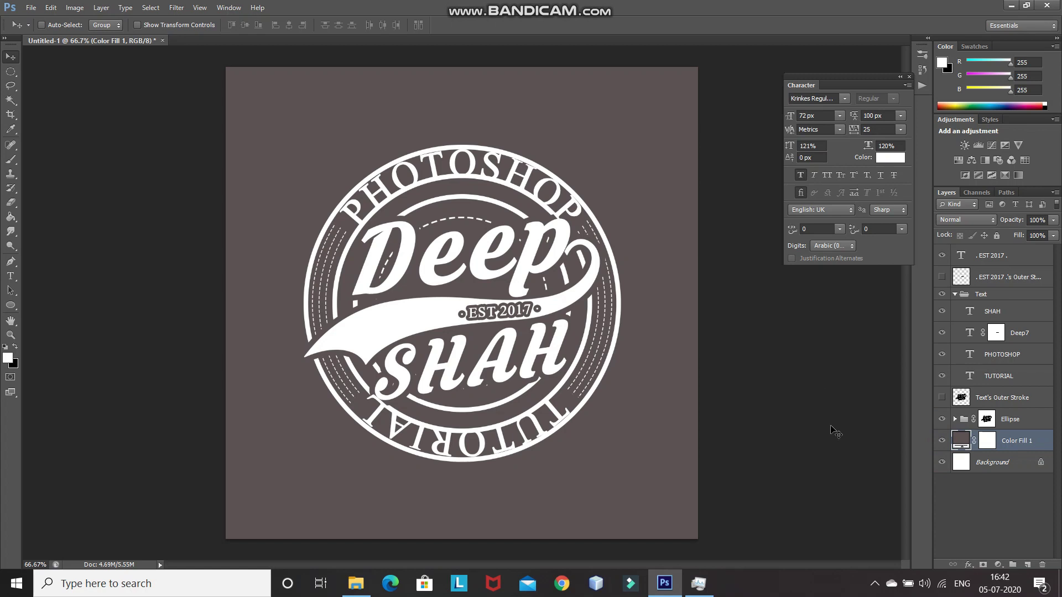
# Step: Hide Color Fill 1 and the white Background, then undo to restore the black fill
pyautogui.click(943, 440)
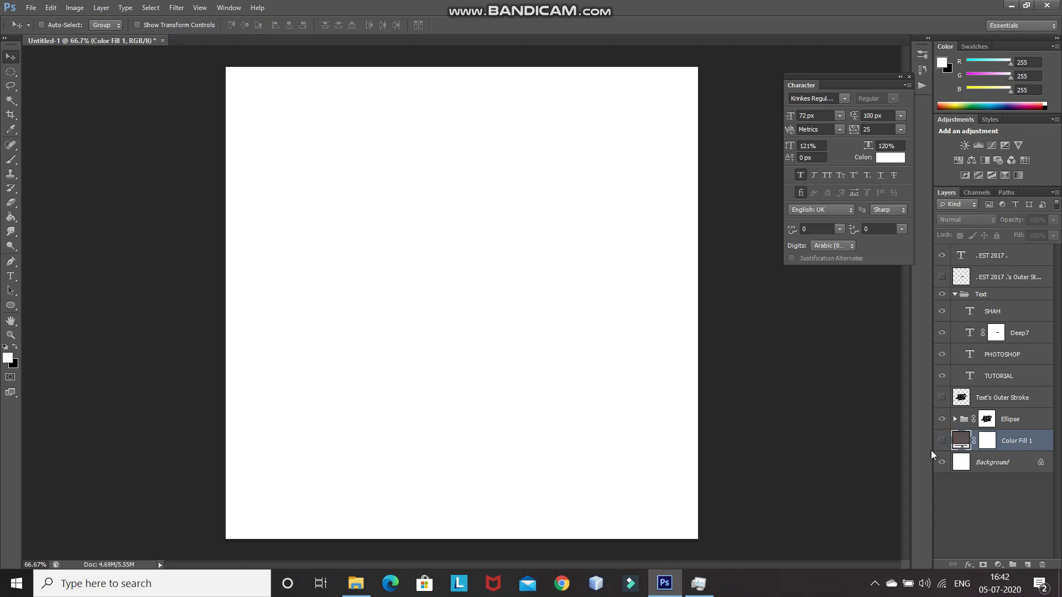
pyautogui.click(940, 466)
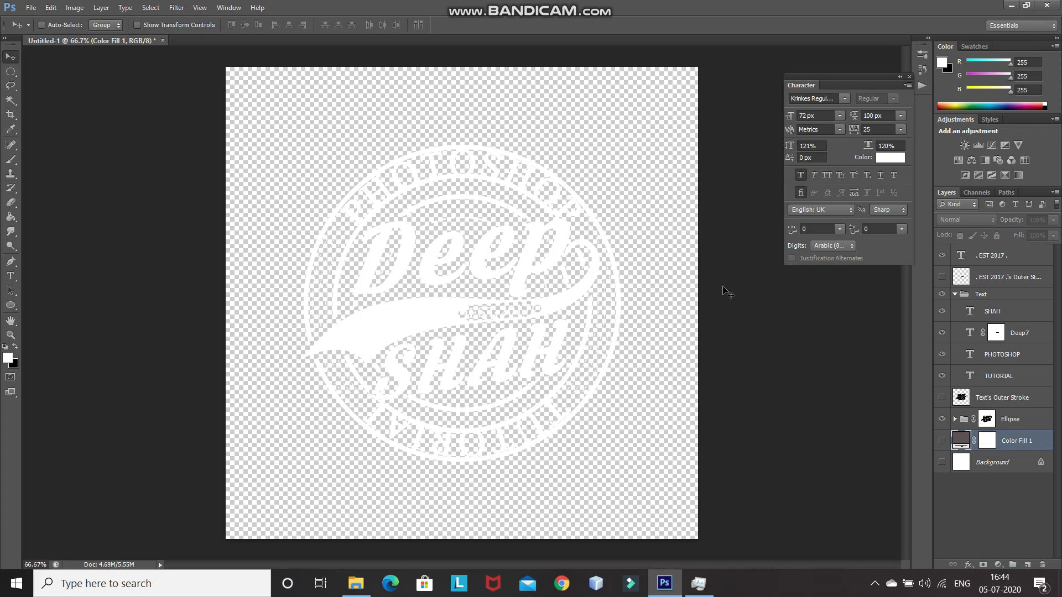
pyautogui.hotkey('ctrl', 'z')
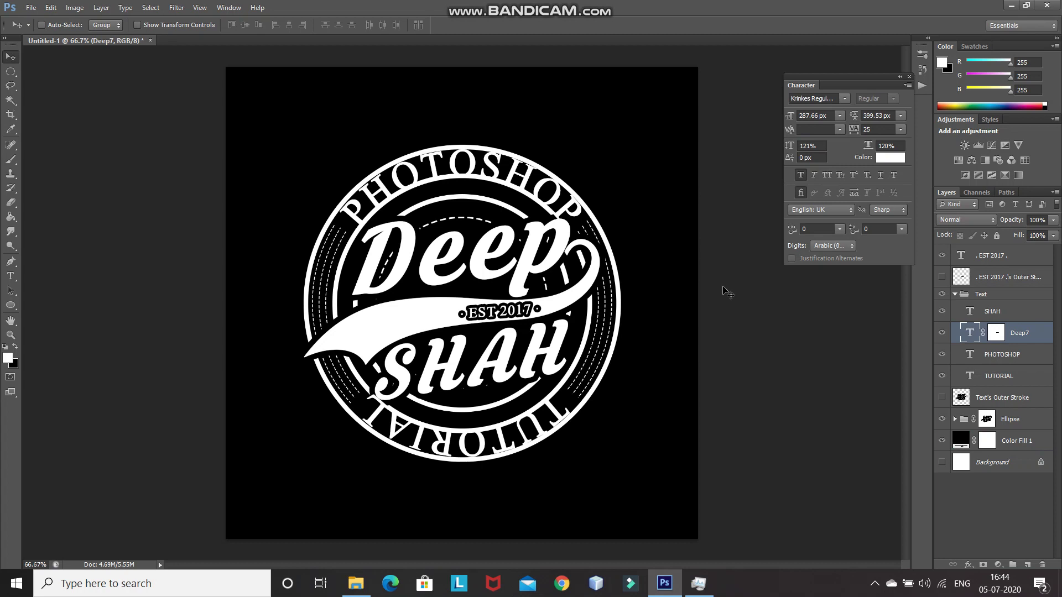